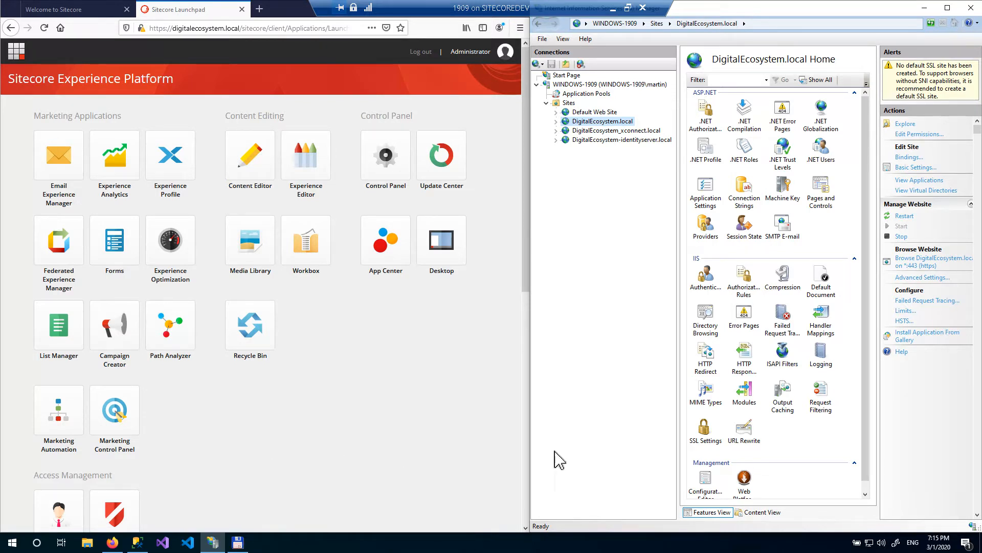
click(600, 132)
click(80, 15)
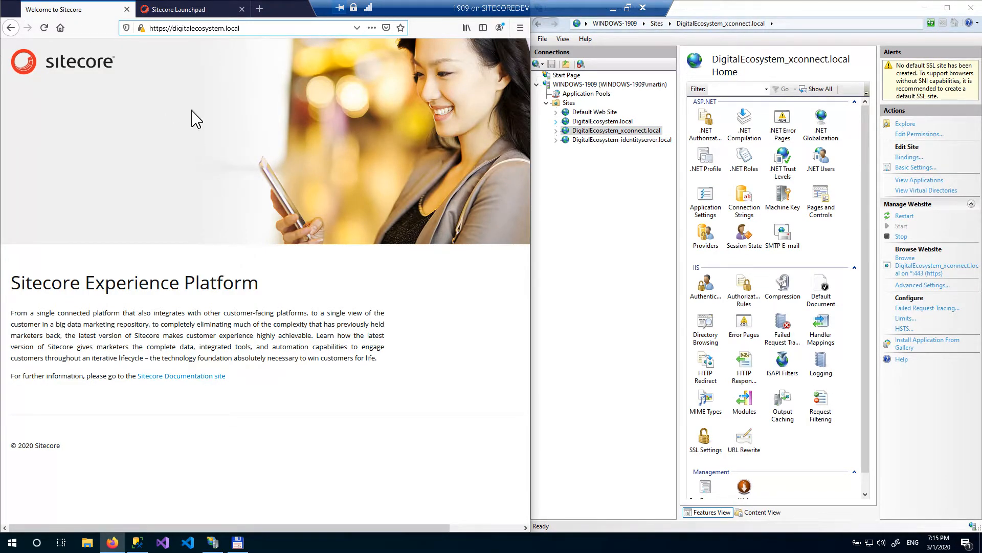
click(185, 12)
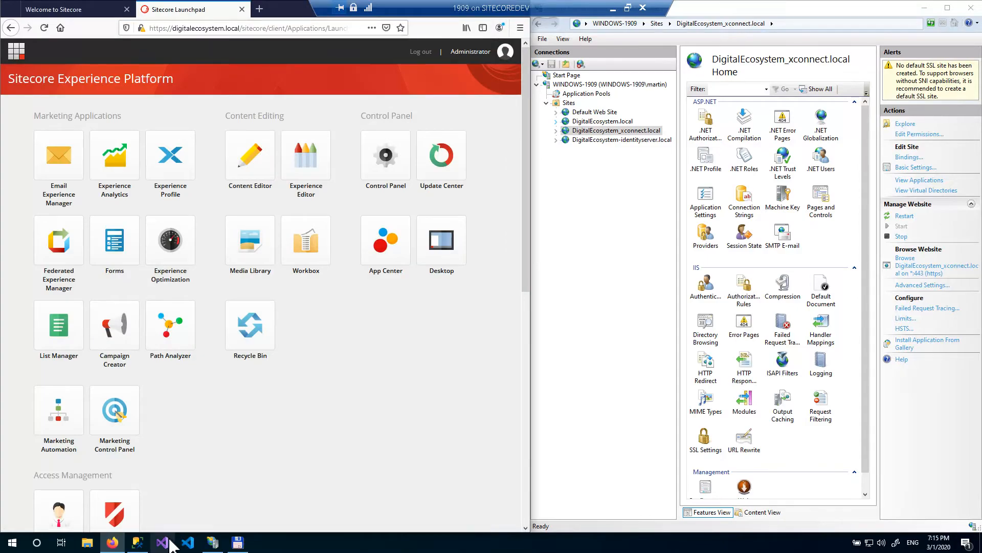
click(137, 542)
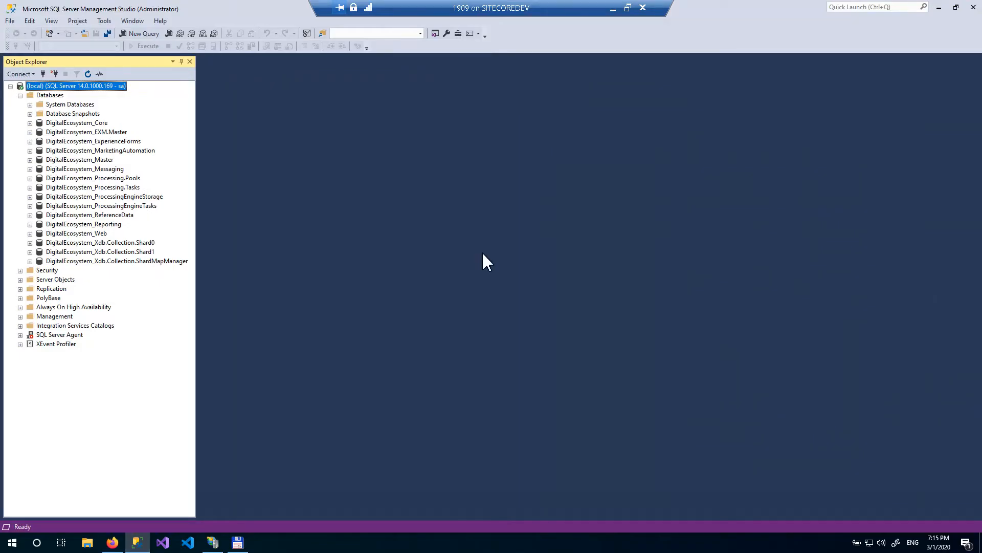
click(80, 235)
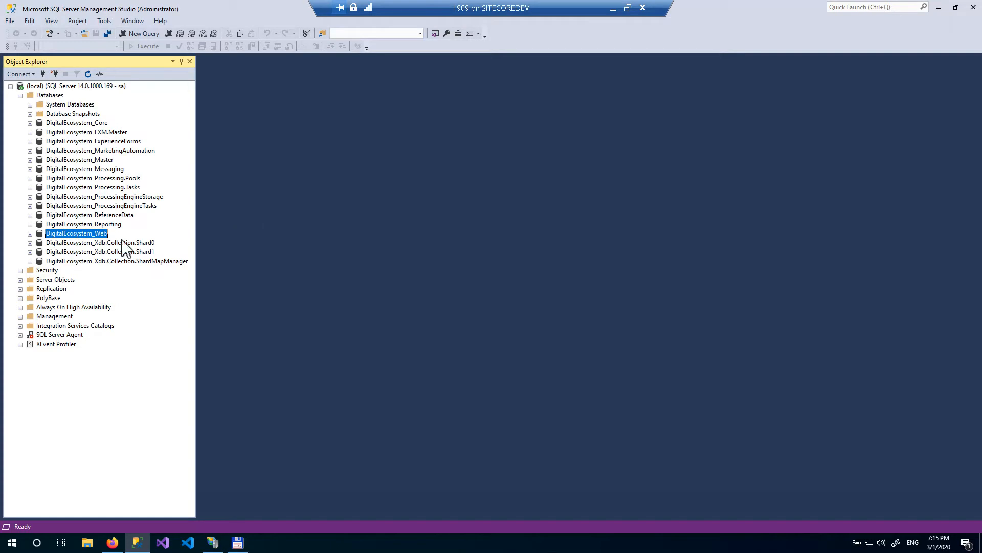
right_click(81, 235)
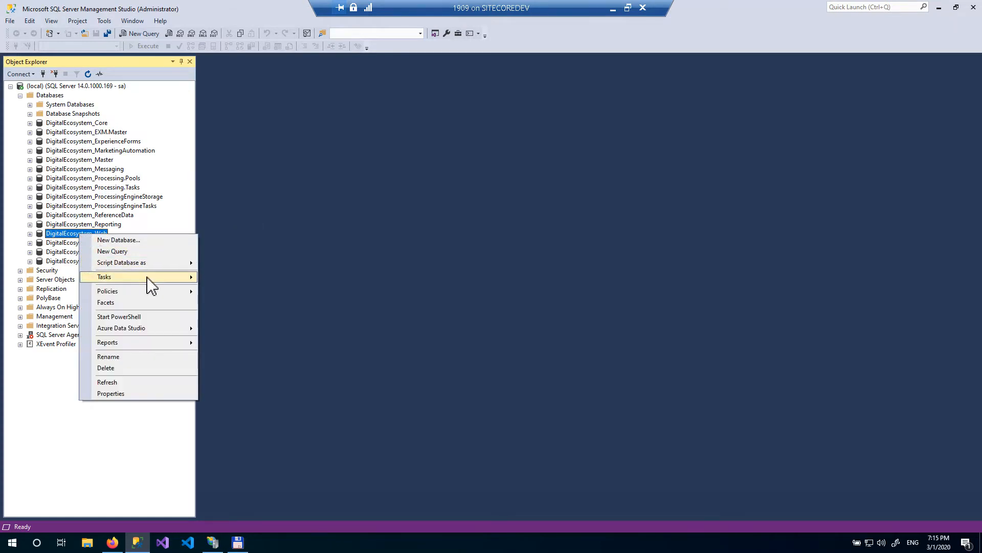
mouse_move(149, 279)
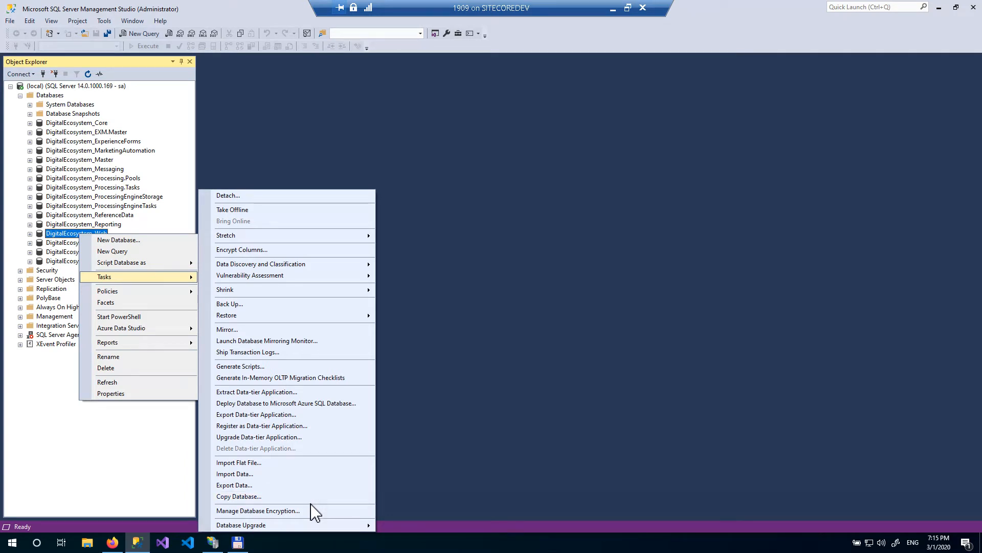
click(472, 436)
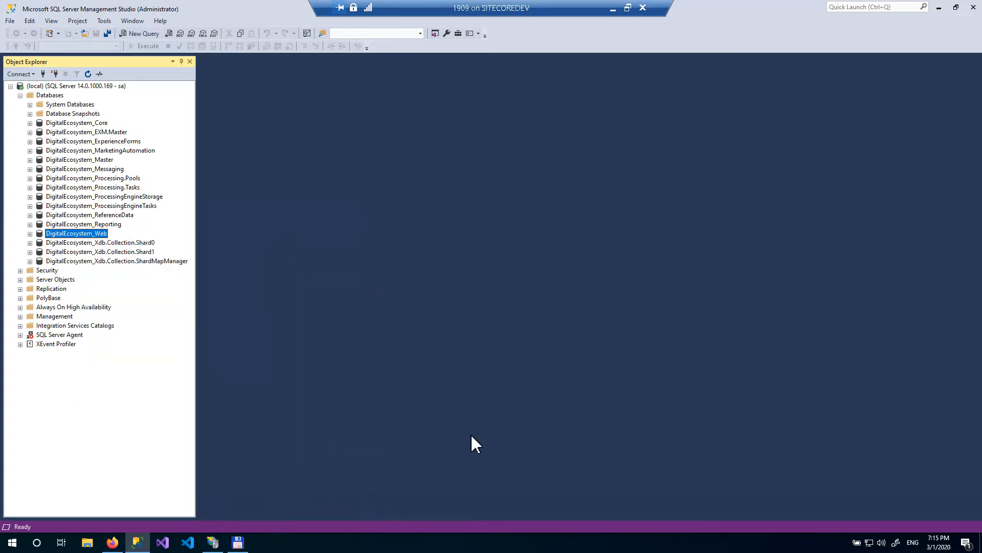
- Open the Windows Services console by searching for services
click(13, 543)
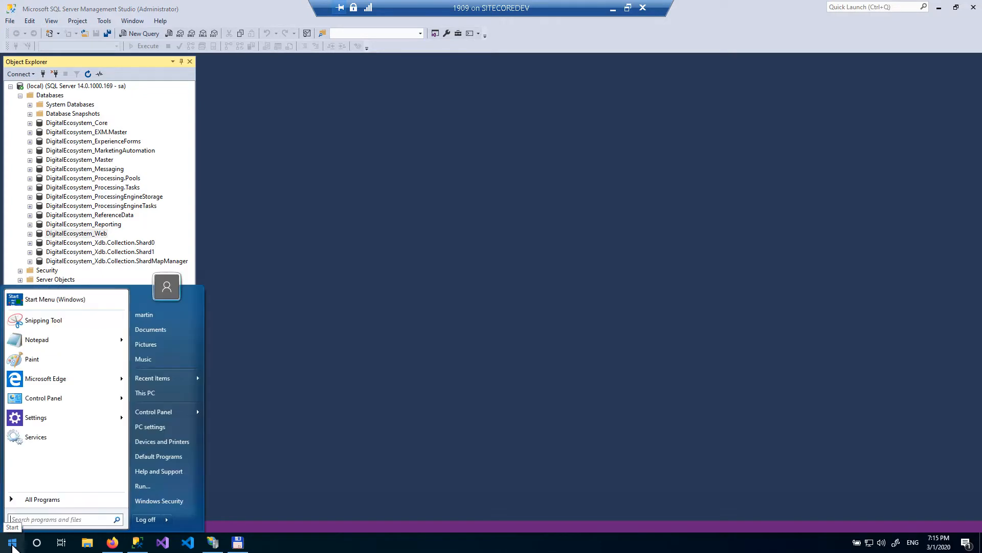
text(services)
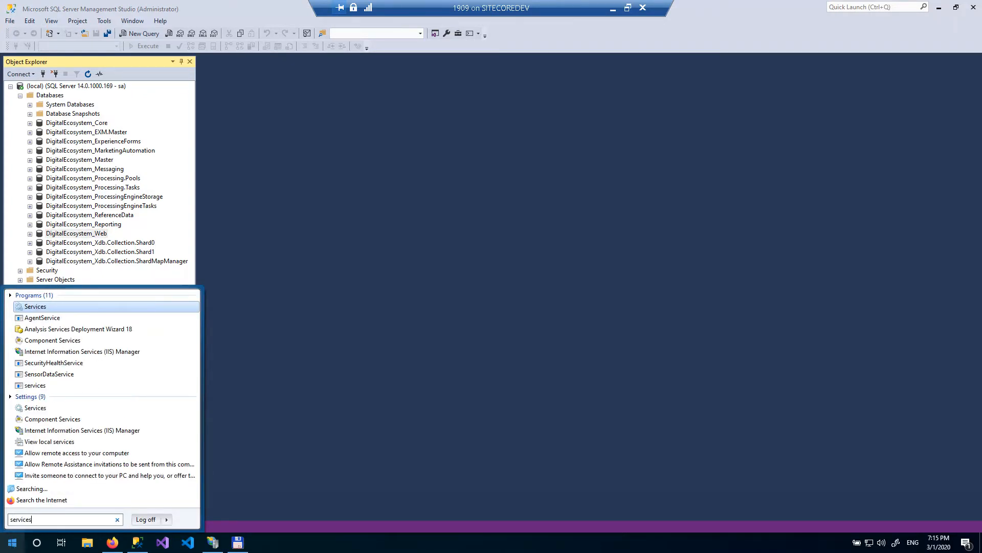
key(Return)
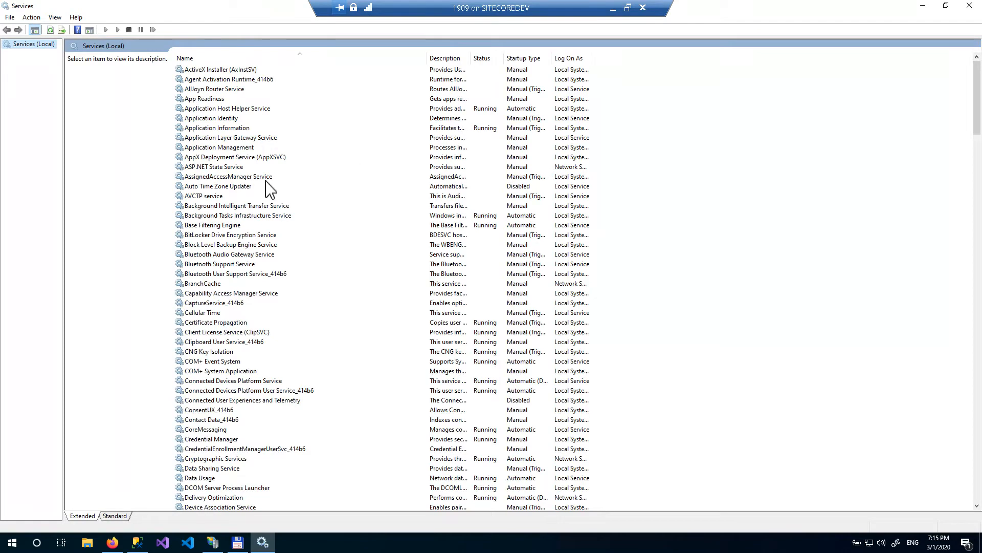
click(236, 197)
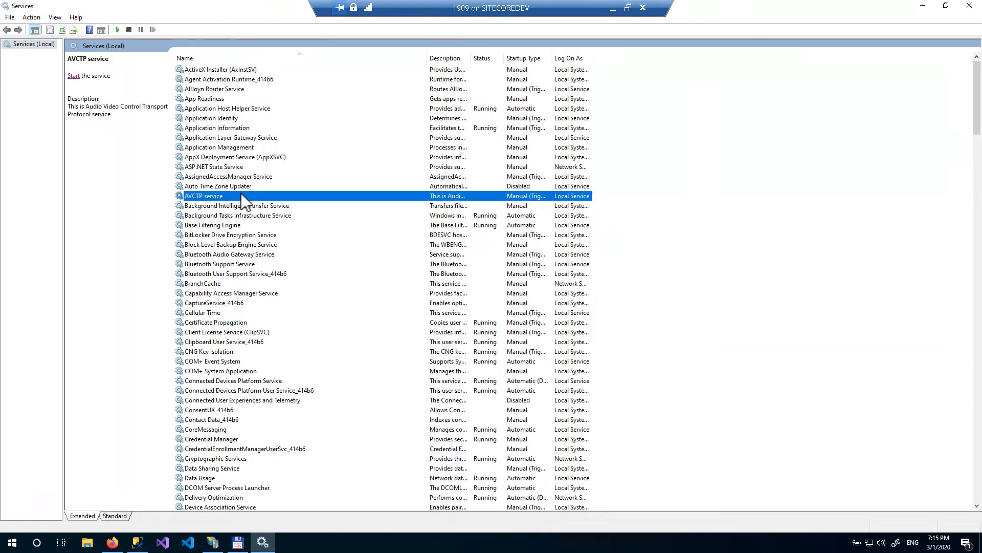
- Check the SQL Server Agent (MSSQLSERVER) service's log-on account and start the service
key(s)
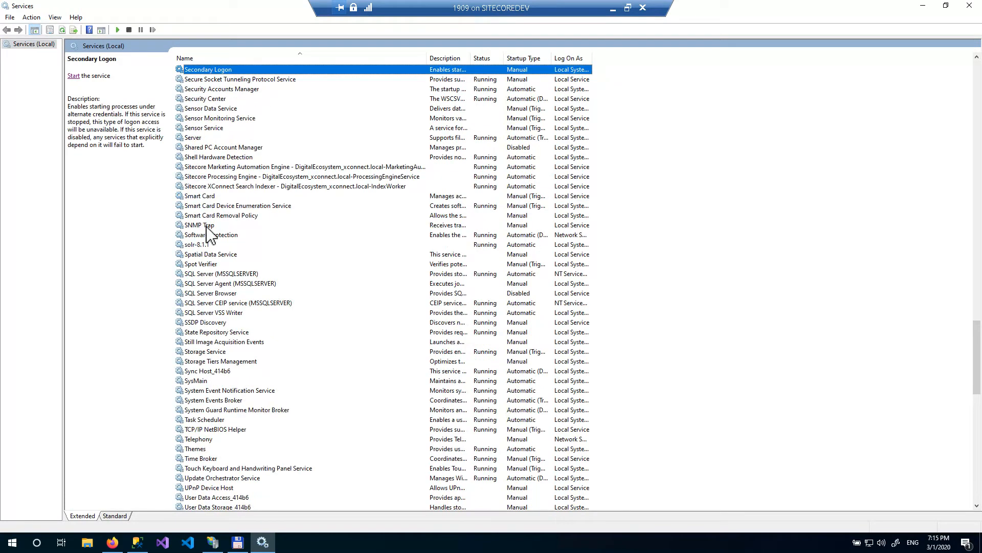
click(229, 283)
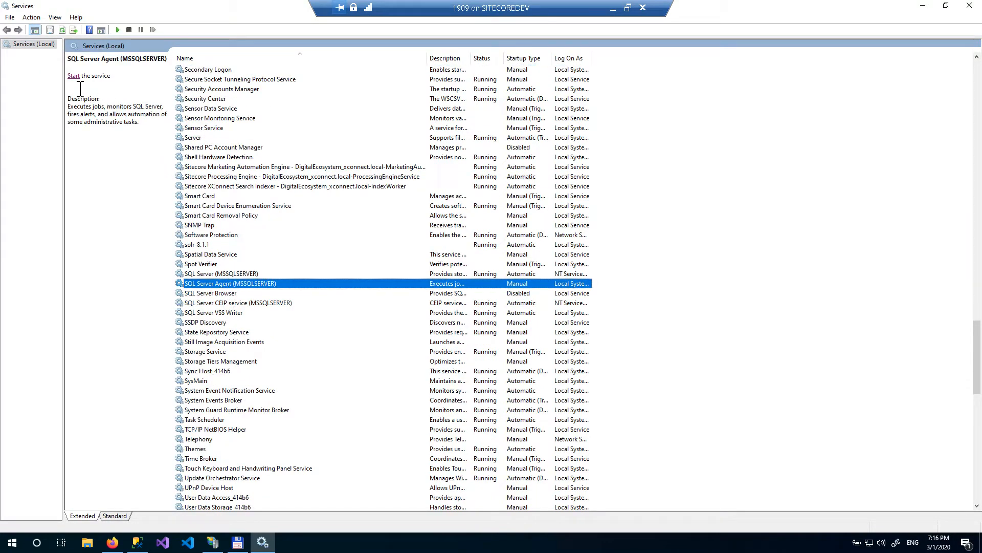
right_click(303, 286)
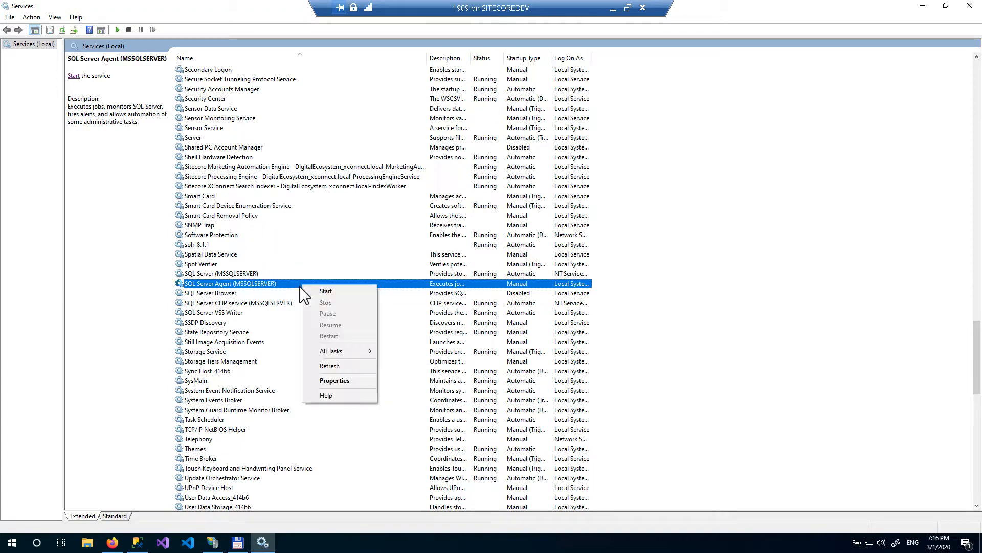
click(334, 381)
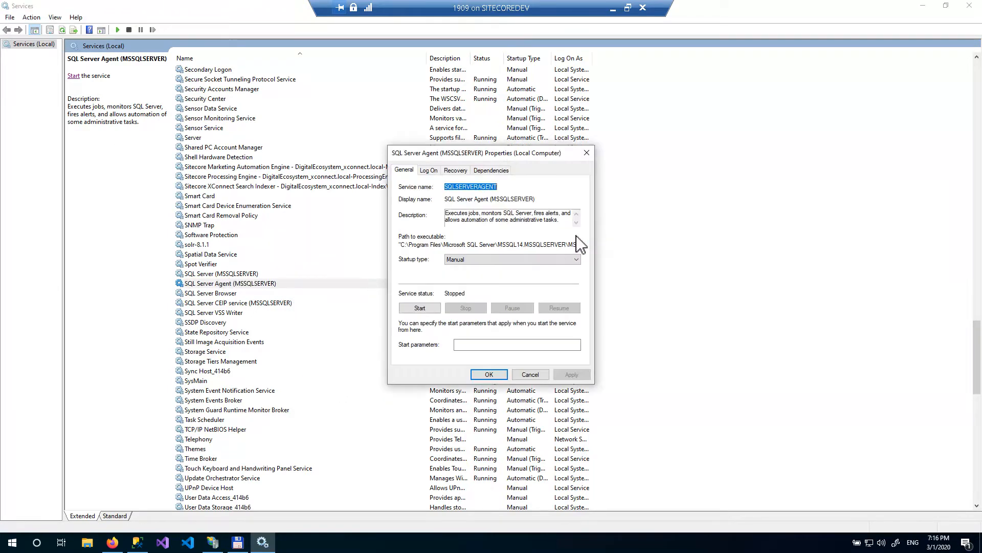
click(430, 171)
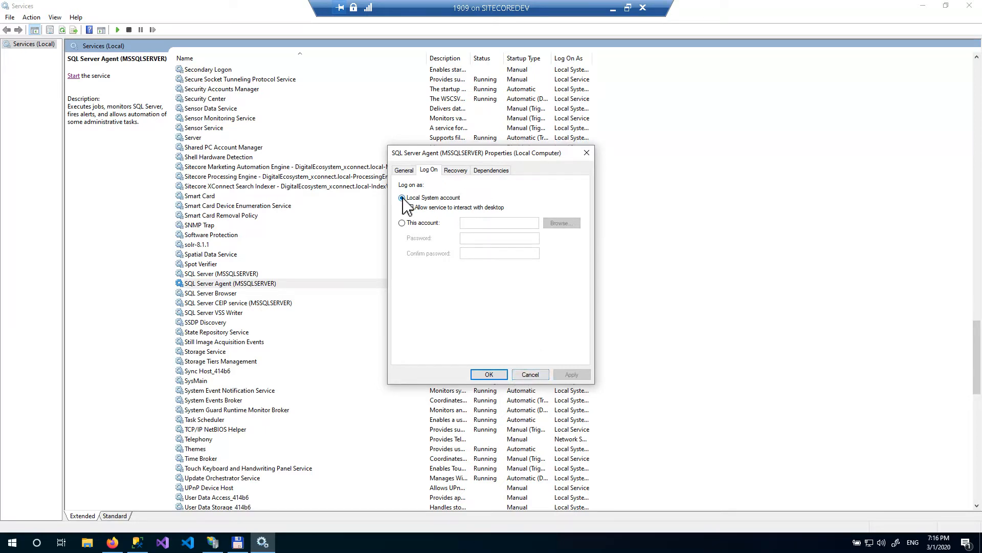
click(487, 376)
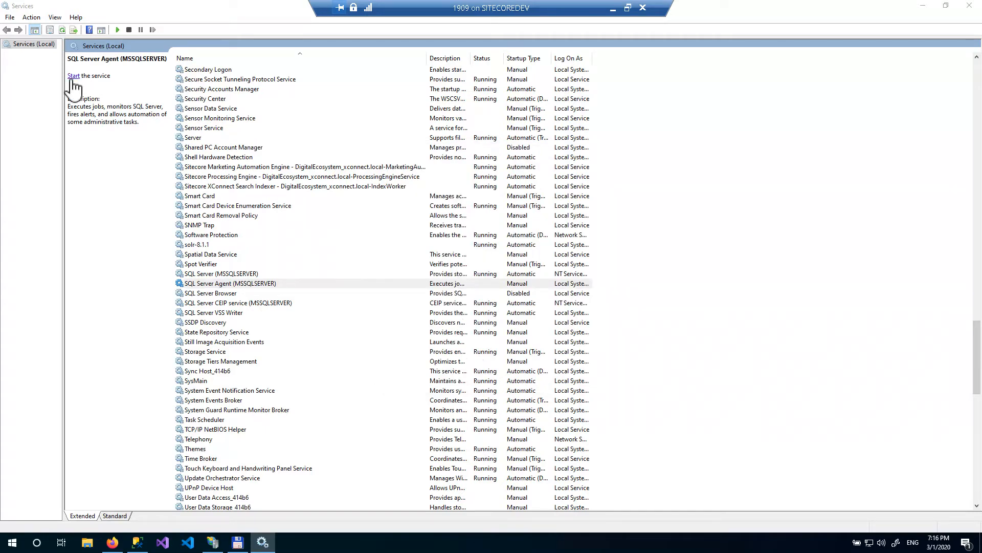
click(73, 77)
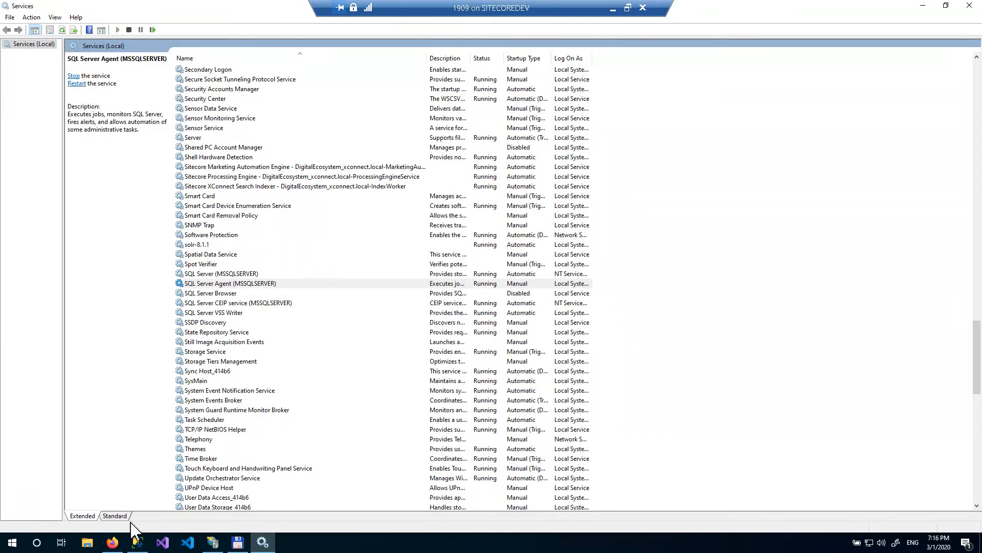
- Launch the Copy Database wizard for the DigitalEcosystem_Web database
click(137, 542)
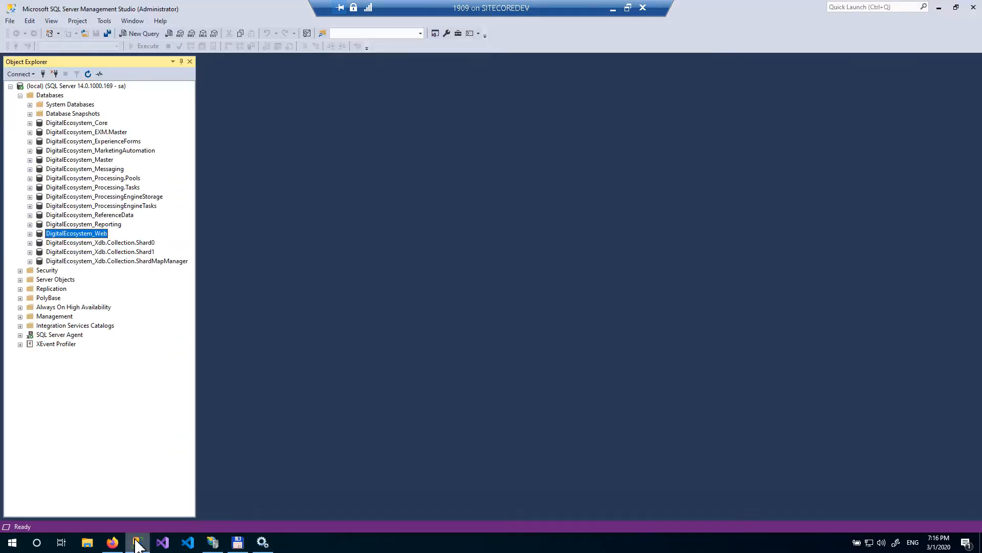
right_click(99, 231)
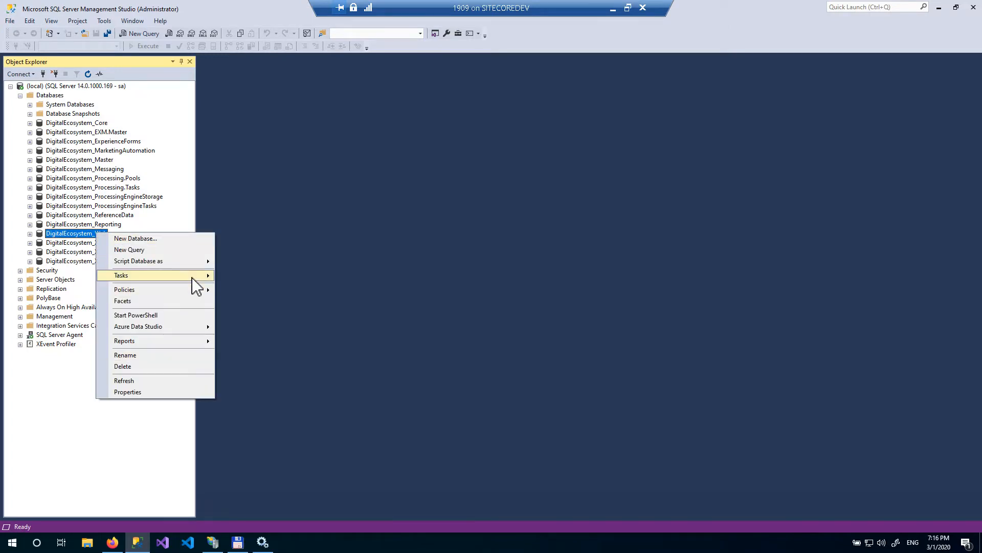
mouse_move(197, 276)
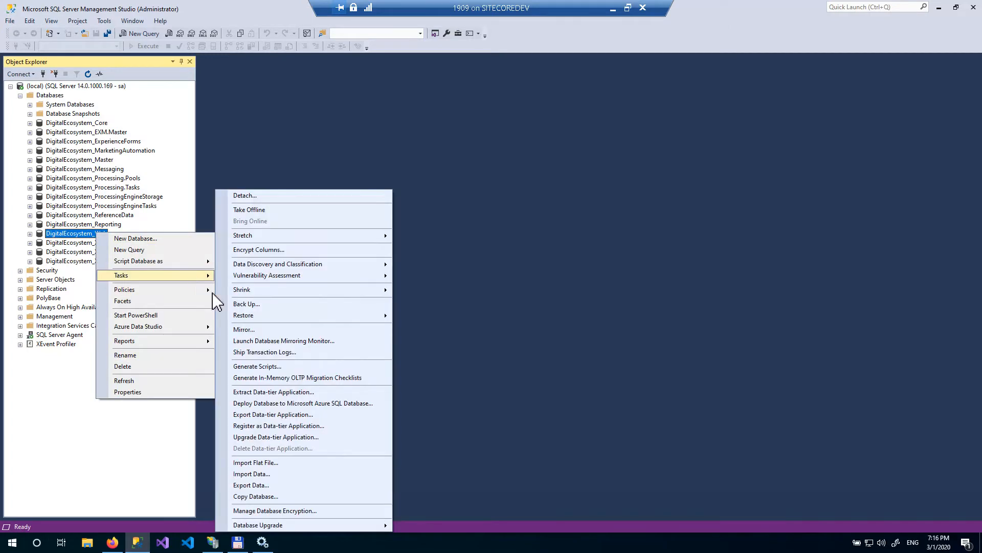
click(306, 496)
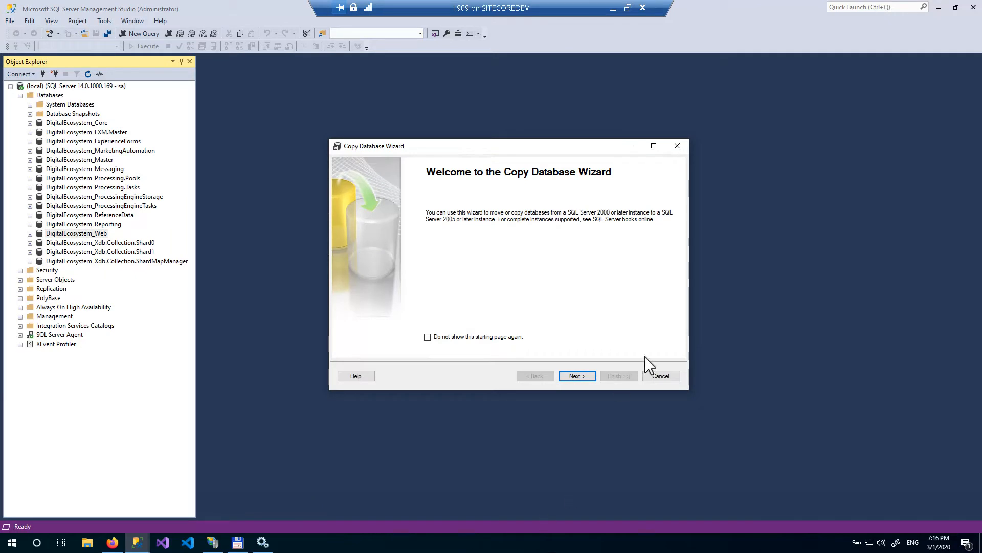
- Hide the wizard's welcome page and accept the source server, destination server and detach-and-attach transfer method
click(507, 337)
click(579, 378)
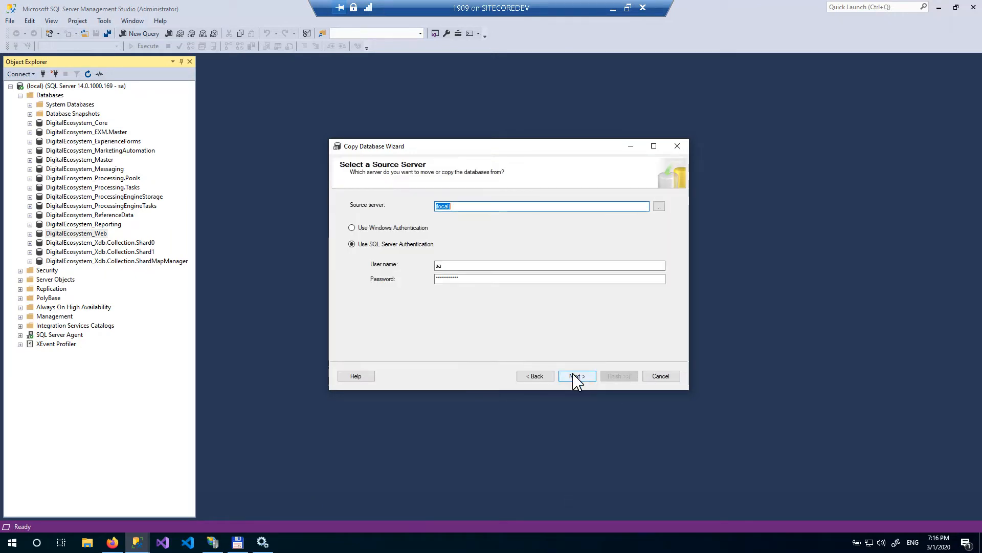
click(577, 377)
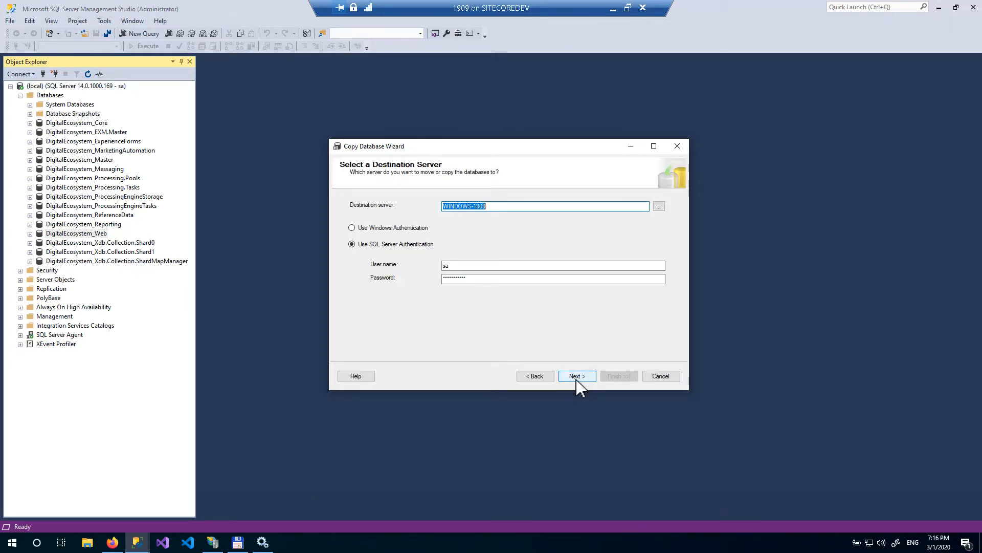
click(577, 379)
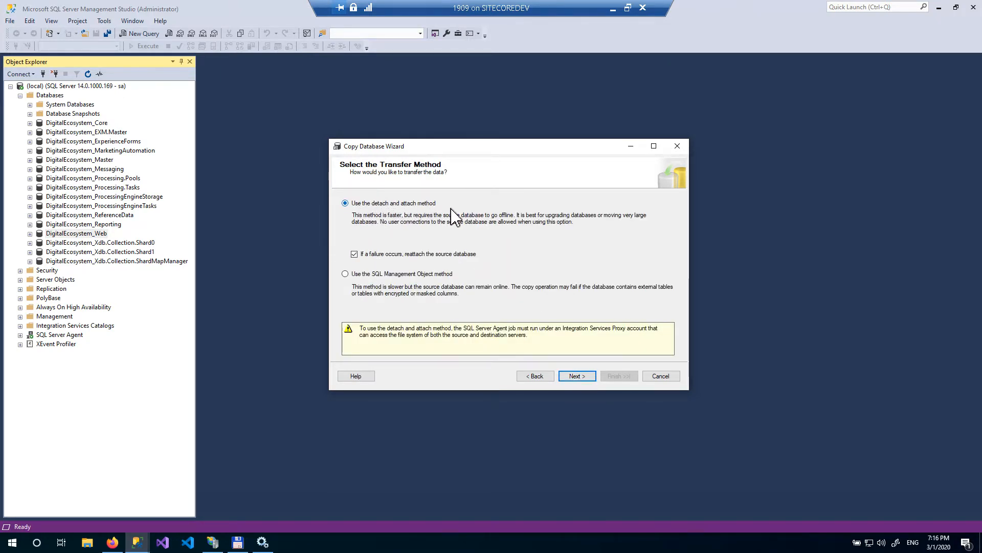
click(581, 379)
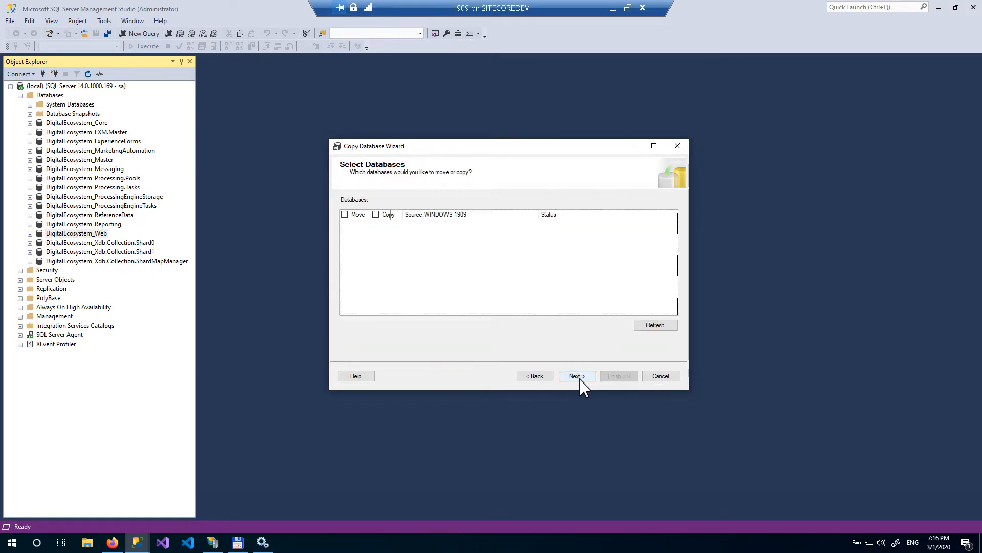
- Choose DigitalEcosystem_Web as the database to copy and continue
scroll(504, 308, down, 2)
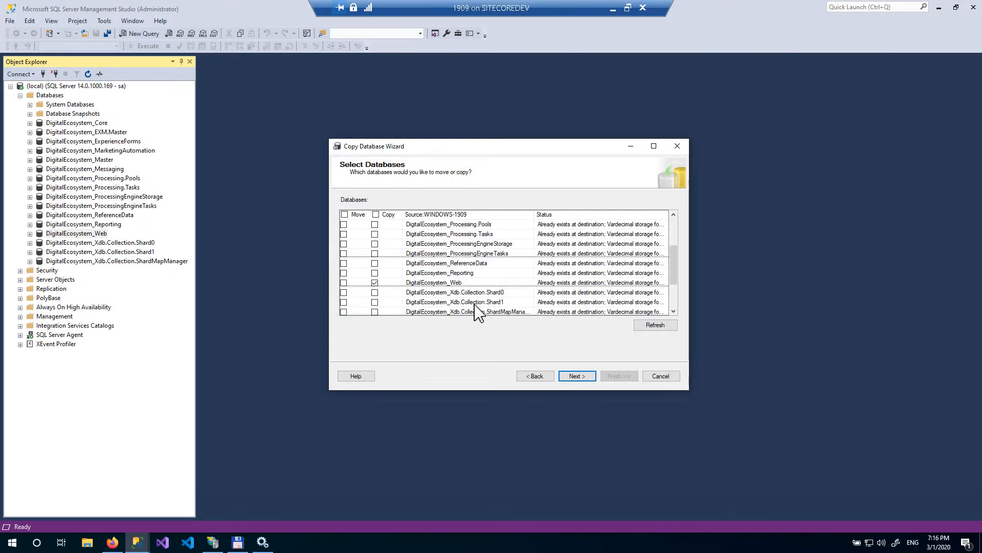
click(463, 286)
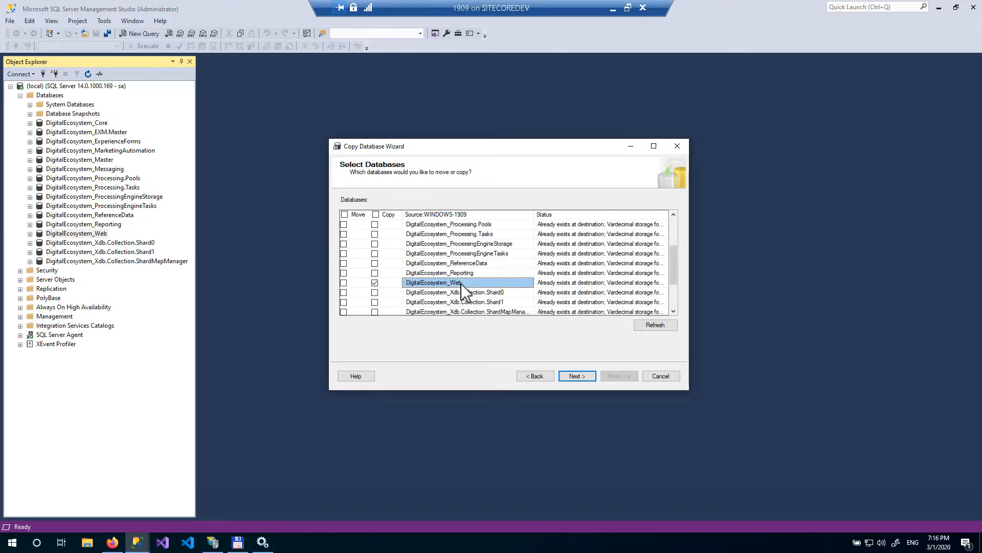
click(583, 378)
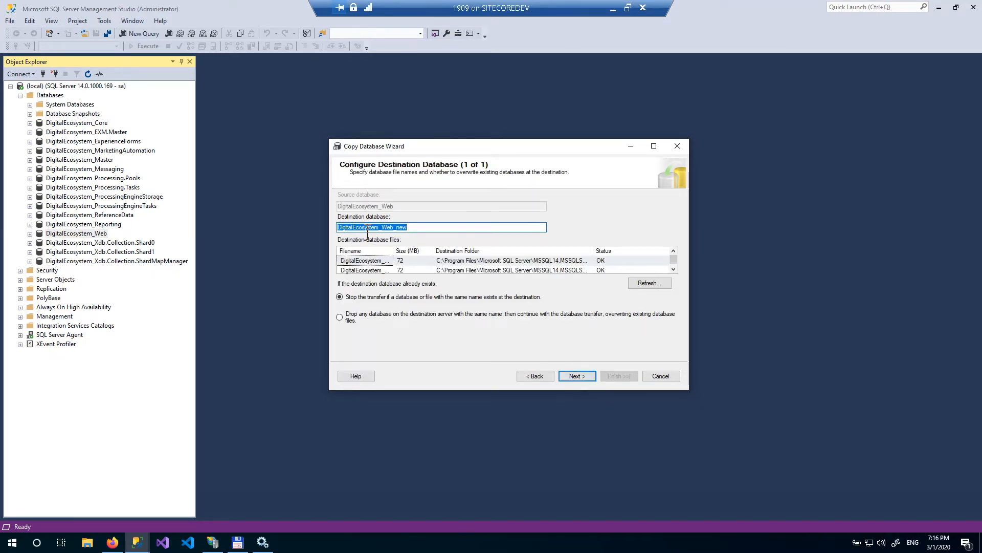
- Name the destination database DigitalEcosystem_Preview and continue through the package configuration
click(387, 228)
drag(388, 232, 426, 233)
text(Previ)
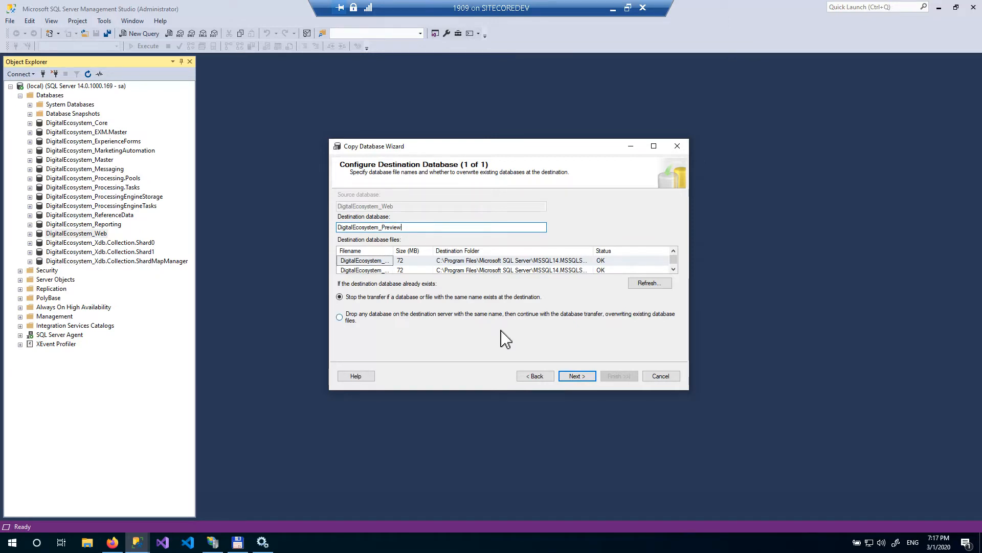
click(577, 376)
click(582, 380)
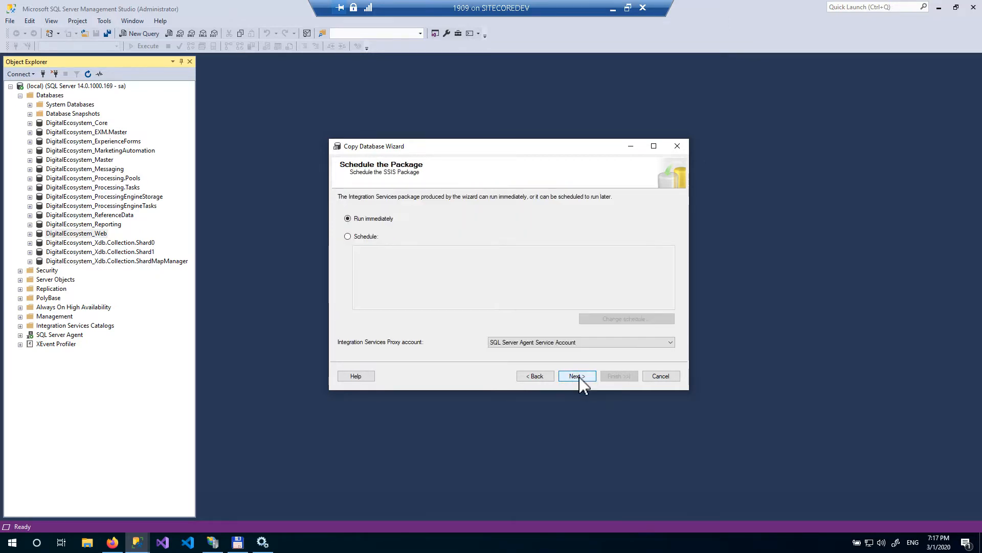
- Run the copy package immediately, finish the wizard and close it
click(575, 378)
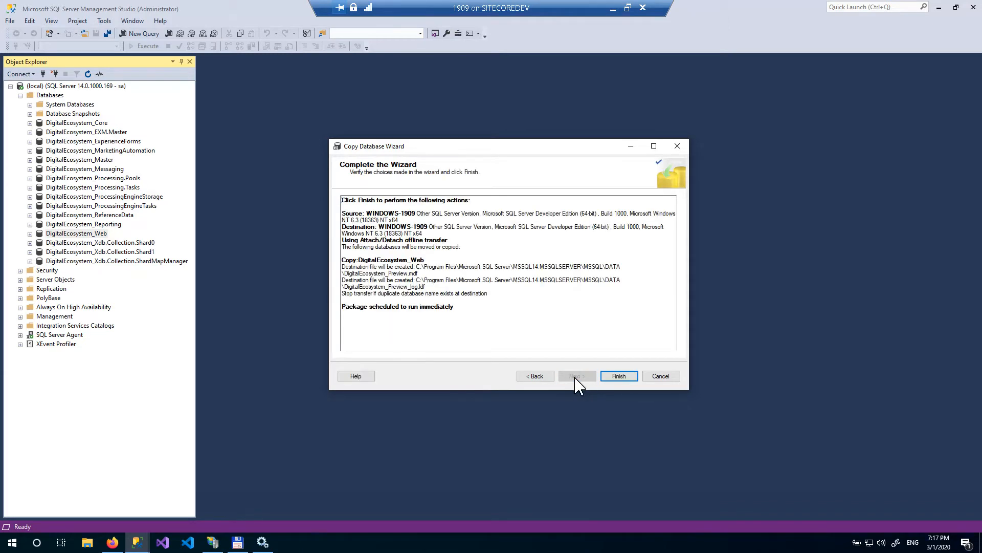
click(617, 376)
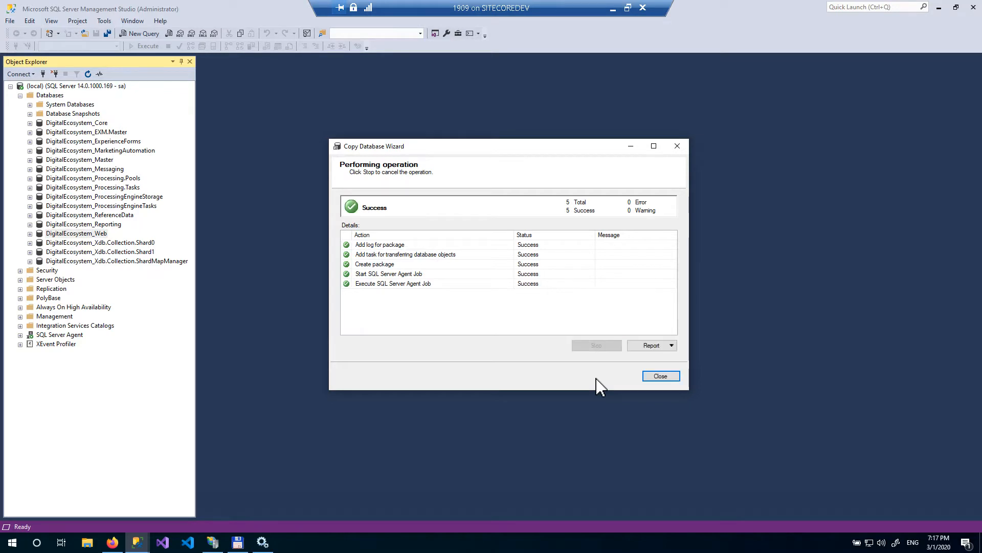
click(655, 379)
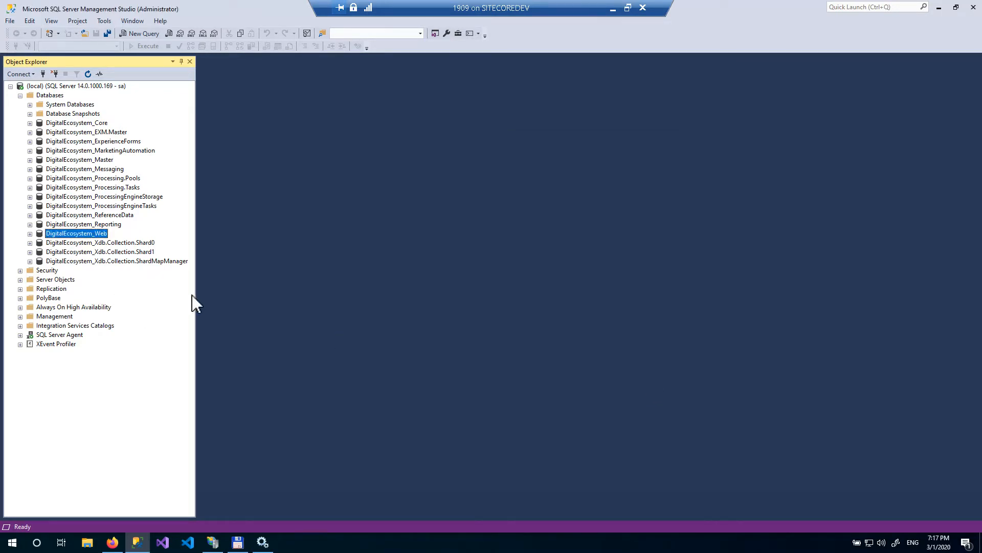
- Switch to Visual Studio Code
click(189, 542)
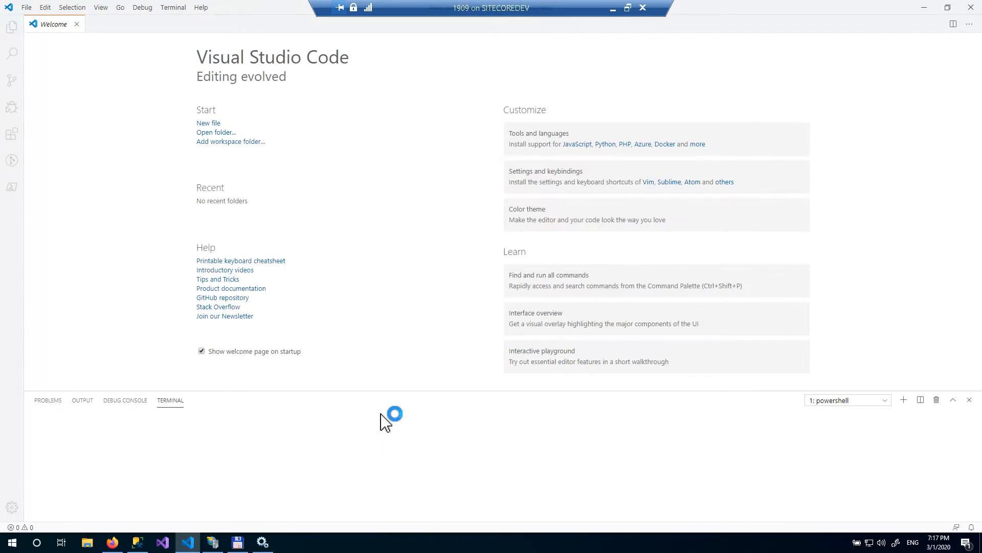
- Open ConnectionStrings.config from the site's App_Config folder in Total Commander into Visual Studio Code
click(249, 535)
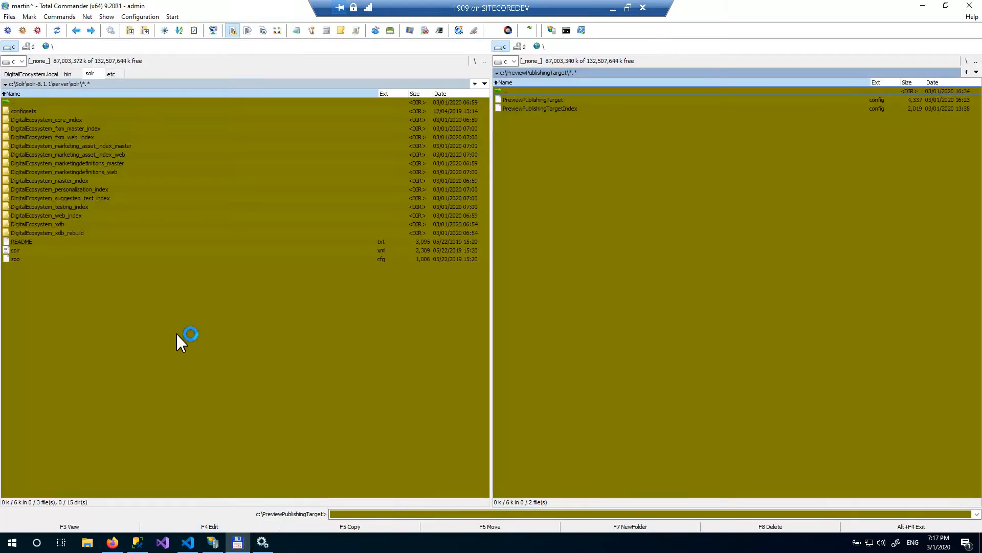
click(49, 74)
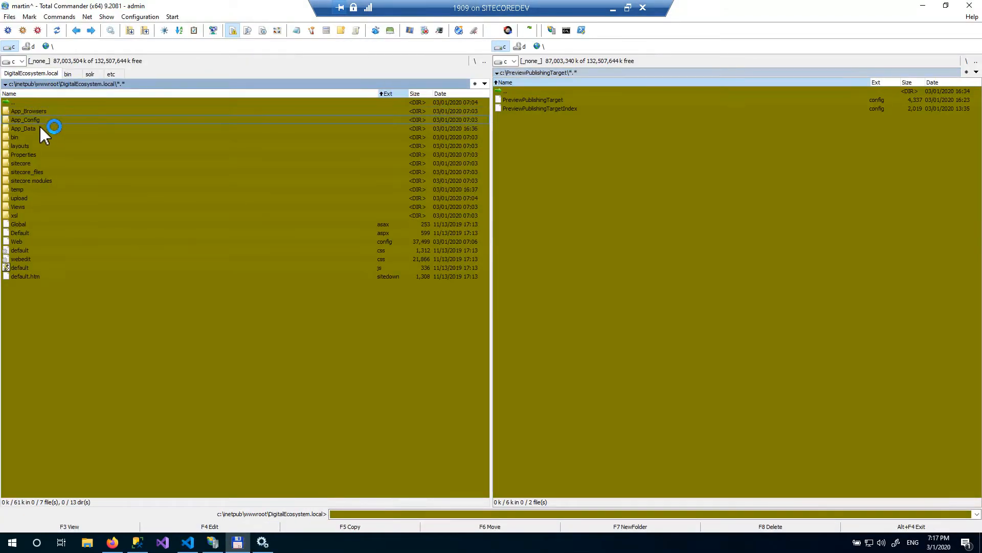
click(17, 120)
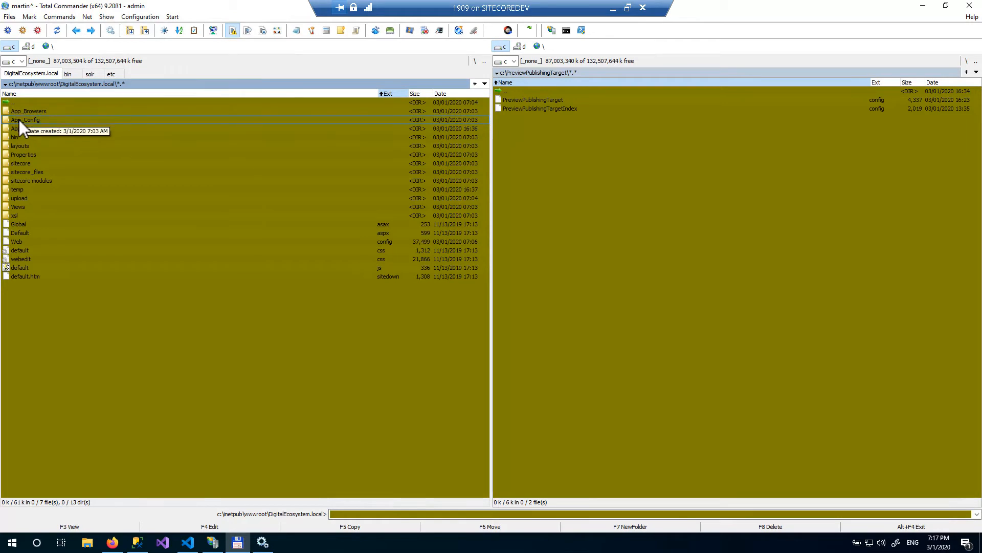
double_click(19, 119)
double_click(168, 9)
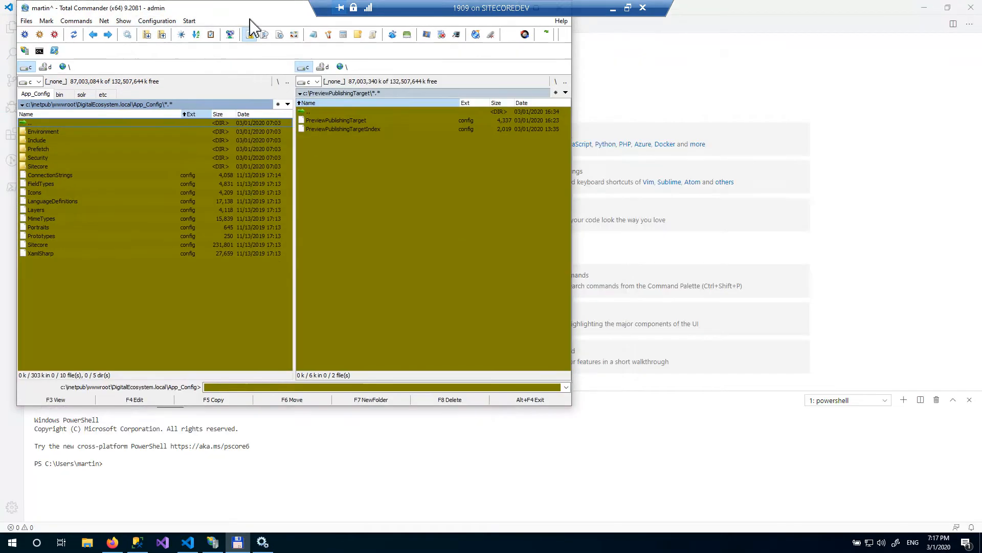
drag(104, 188, 60, 190)
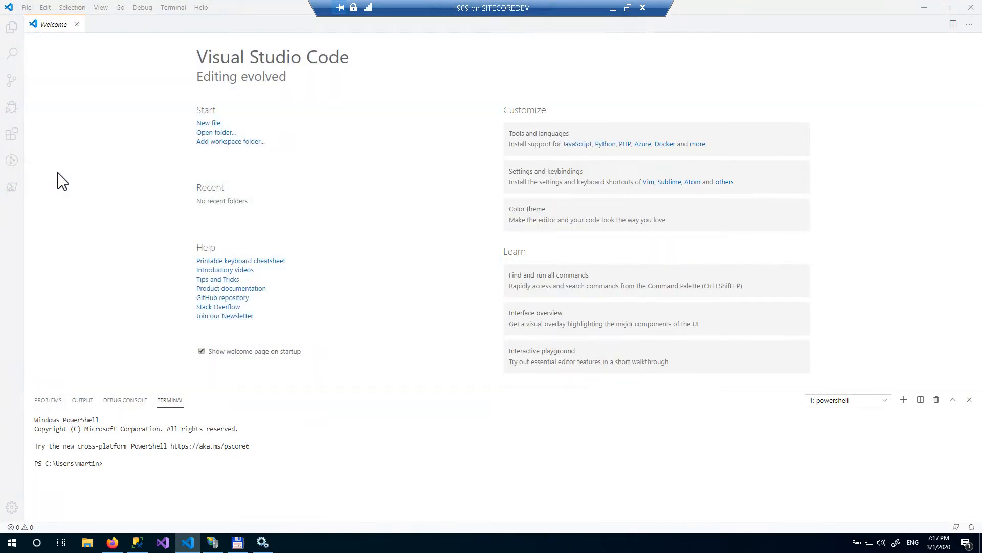
click(67, 137)
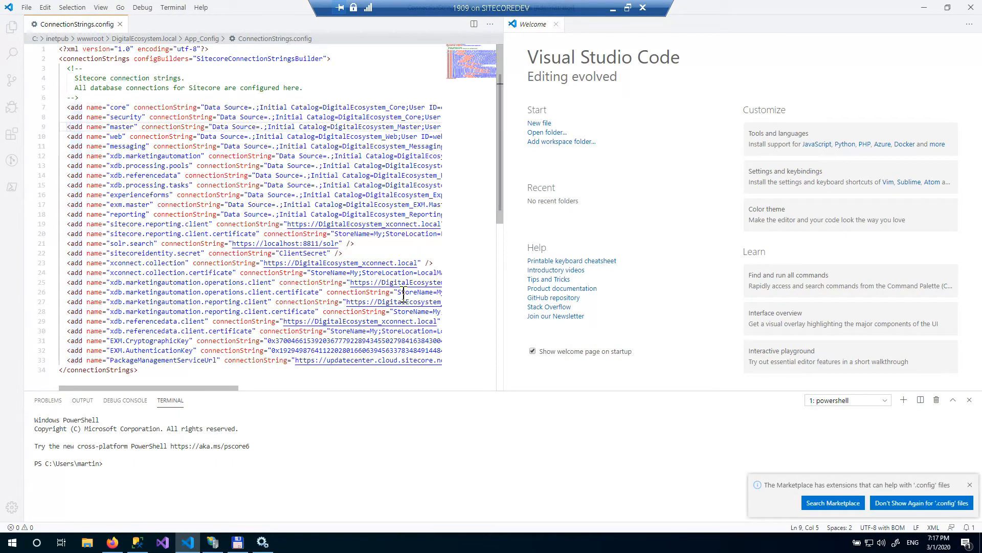
- Duplicate the web connection string line above itself and rename the copy to preview
key(shift+End)
key(ctrl+c)
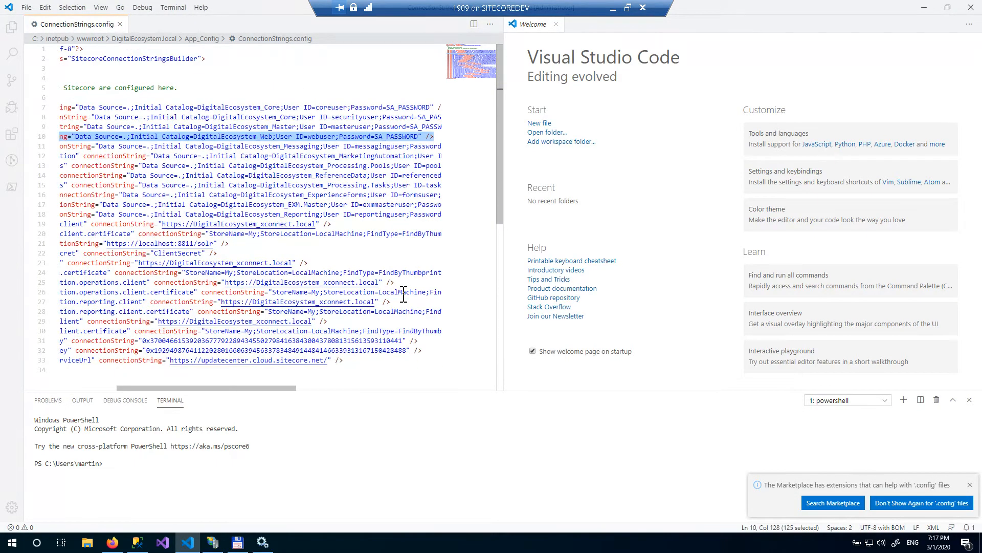
key(Home)
key(ctrl+shift+Return)
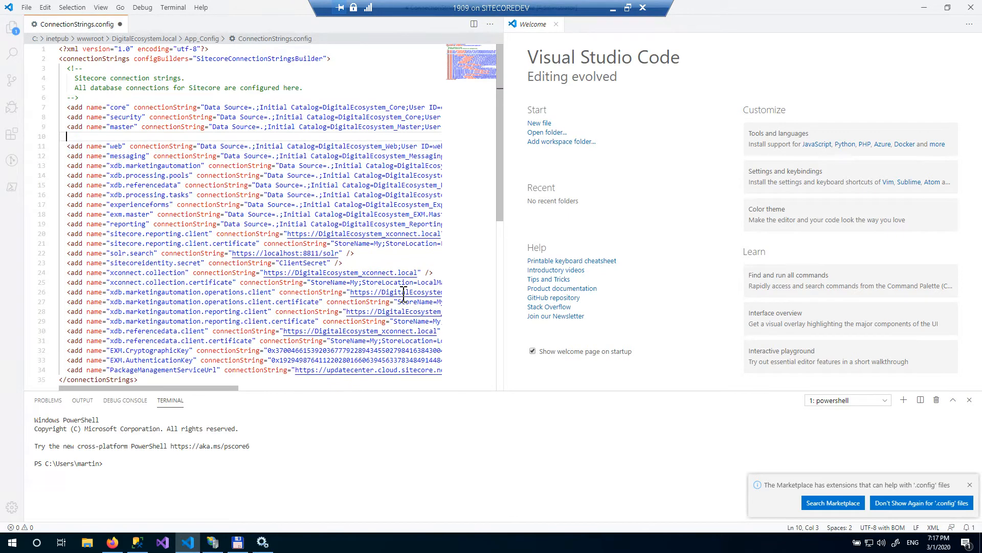
key(ctrl+v)
key(Home)
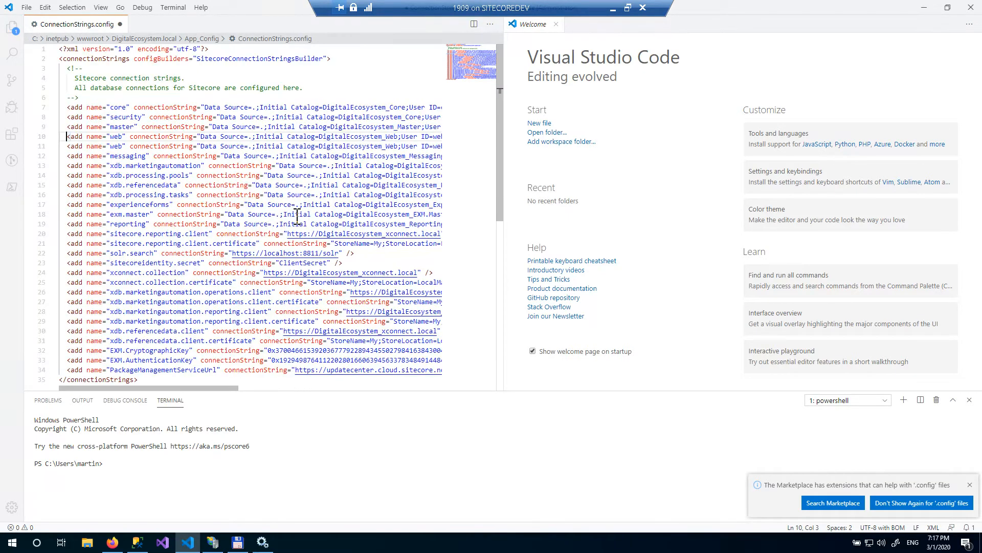
key(ctrl+shift+Right)
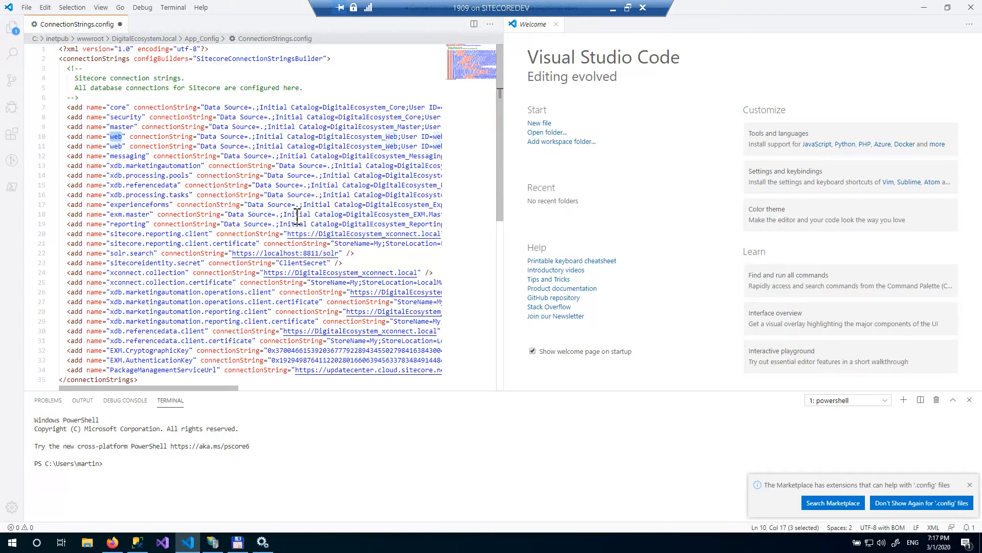
text(preview)
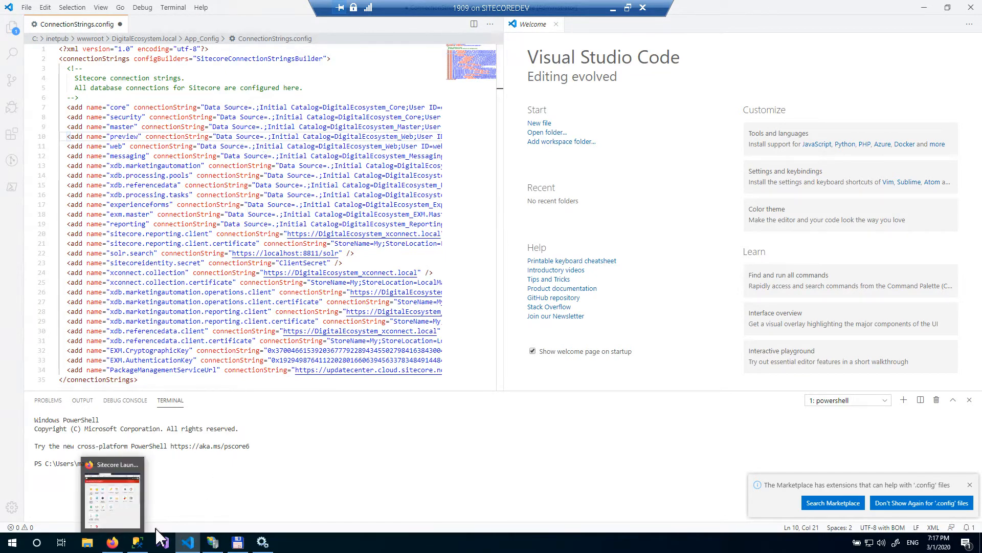
- Switch to SQL Server Management Studio, refresh the databases and copy the DigitalEcosystem_Preview database name
click(138, 543)
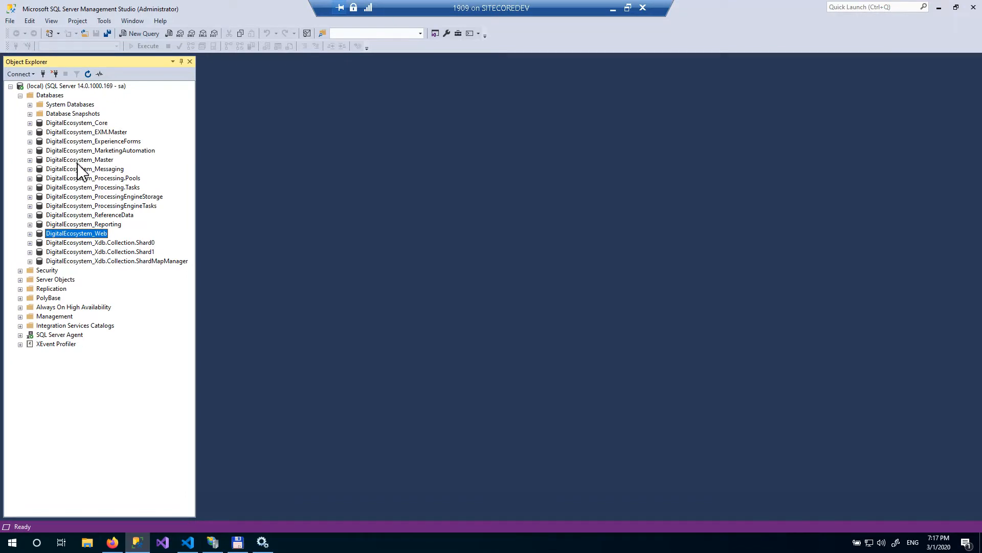
click(49, 96)
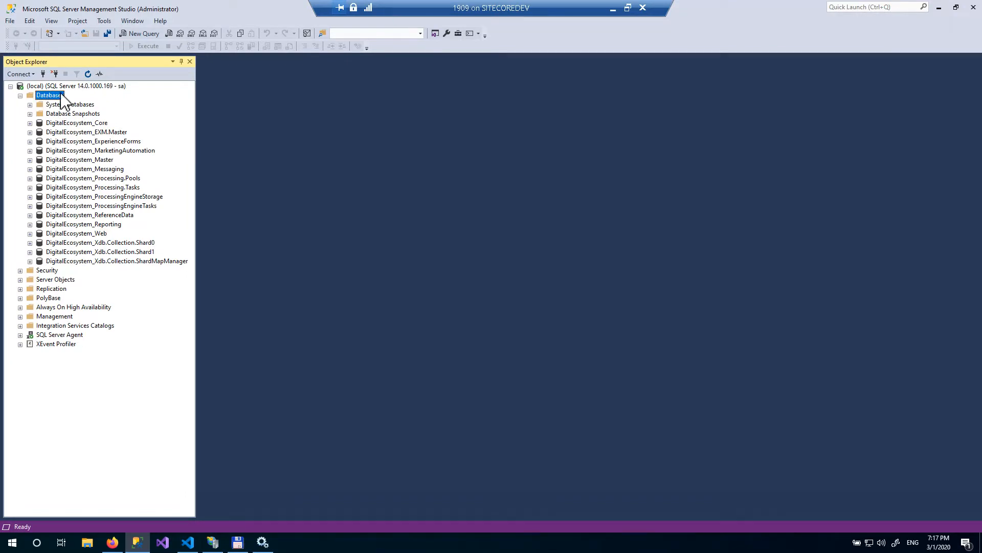
click(88, 74)
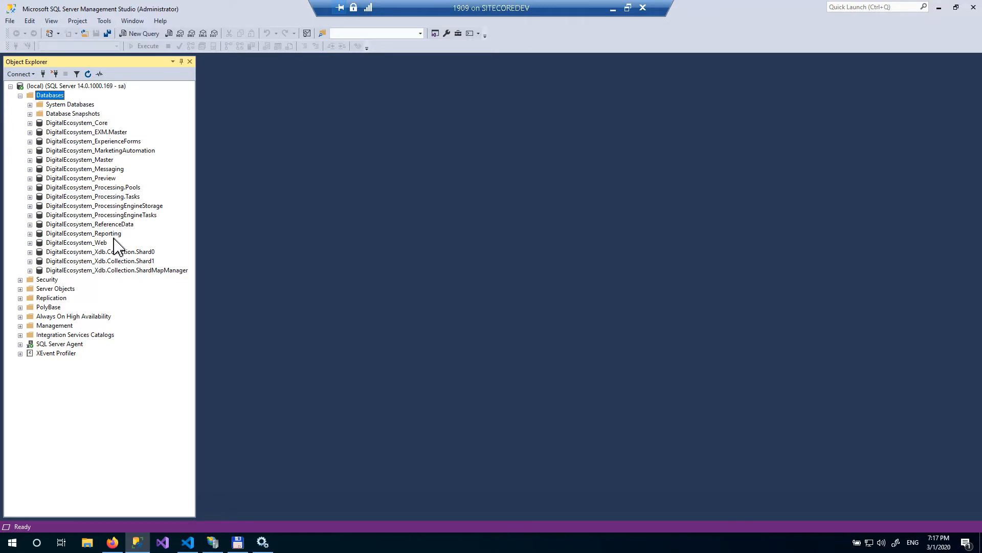
click(113, 179)
click(114, 179)
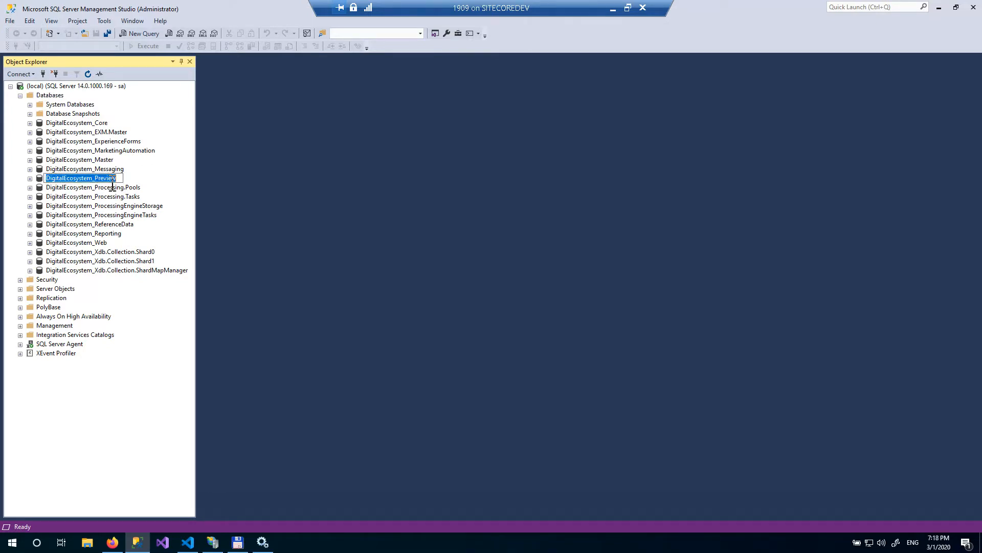
right_click(127, 184)
click(103, 210)
- Back in the editor, set the preview connection string's Initial Catalog to DigitalEcosystem_Preview
click(189, 542)
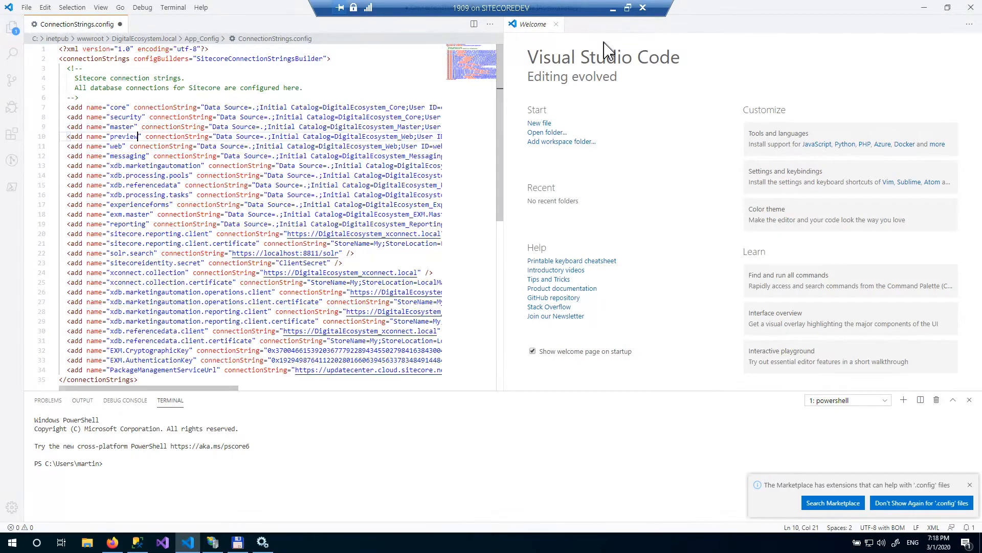
click(555, 24)
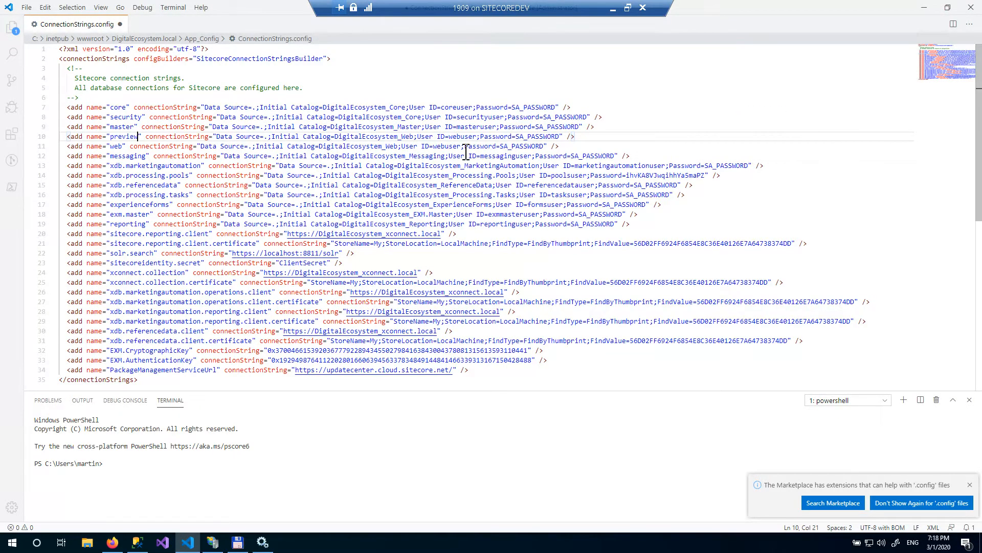
double_click(406, 137)
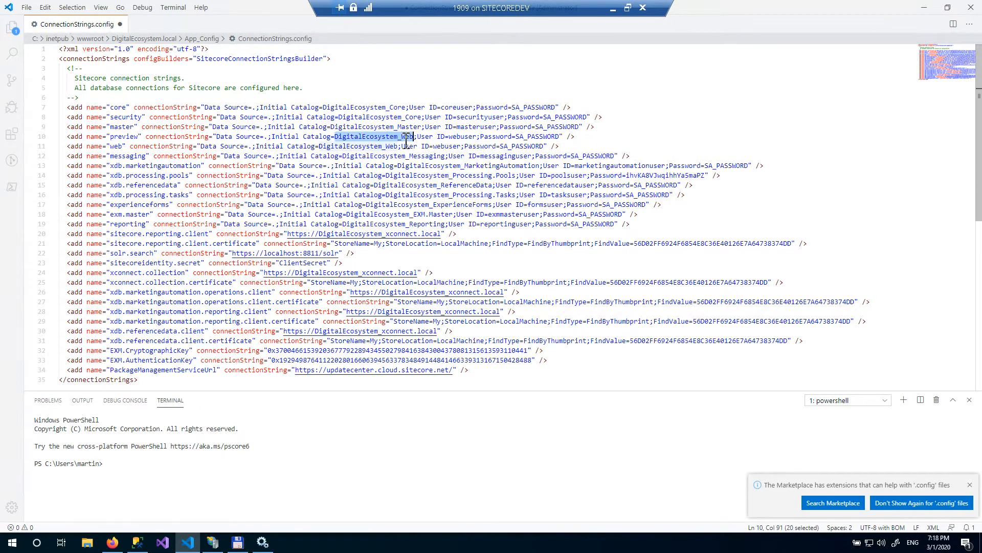
key(ctrl+v)
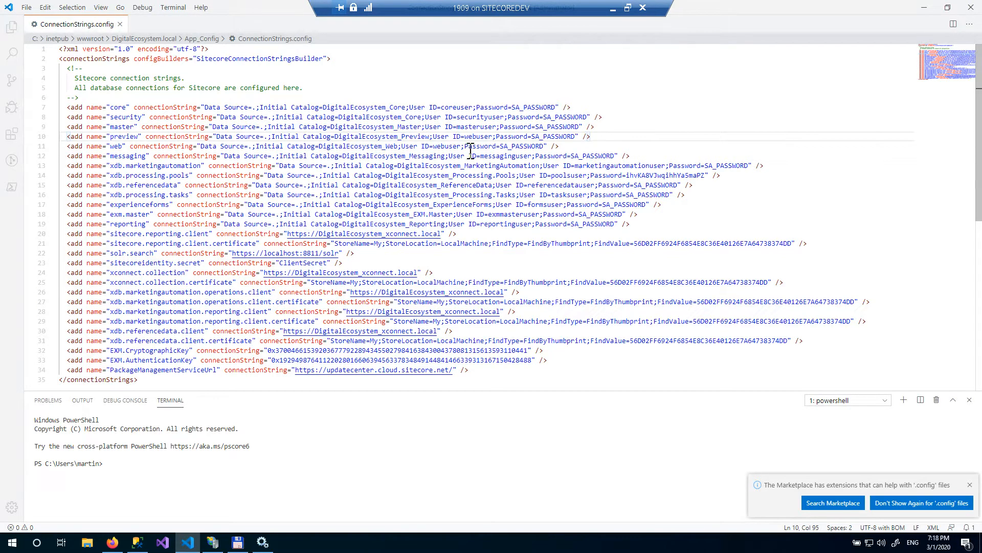
- Dismiss the extension notification and close the ConnectionStrings.config editor
double_click(483, 138)
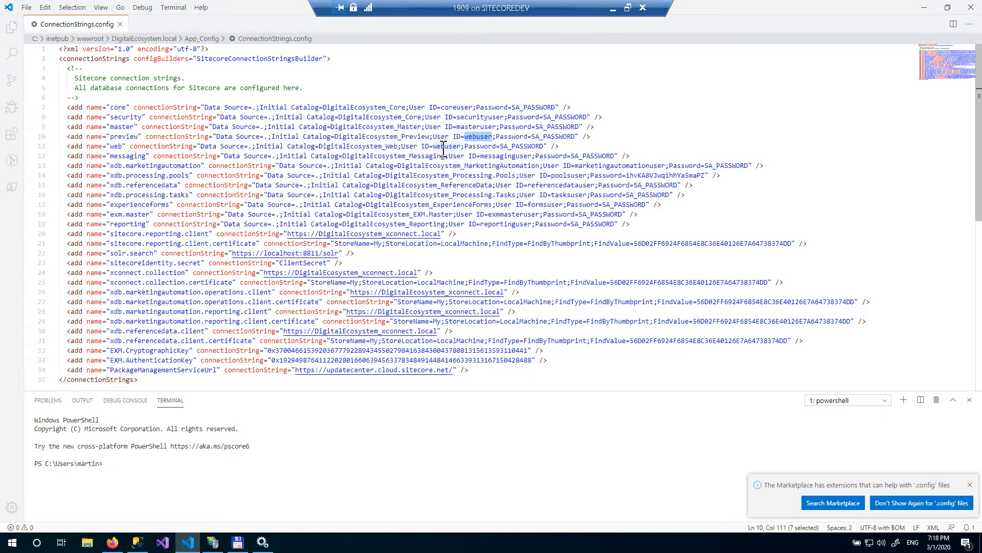
click(570, 148)
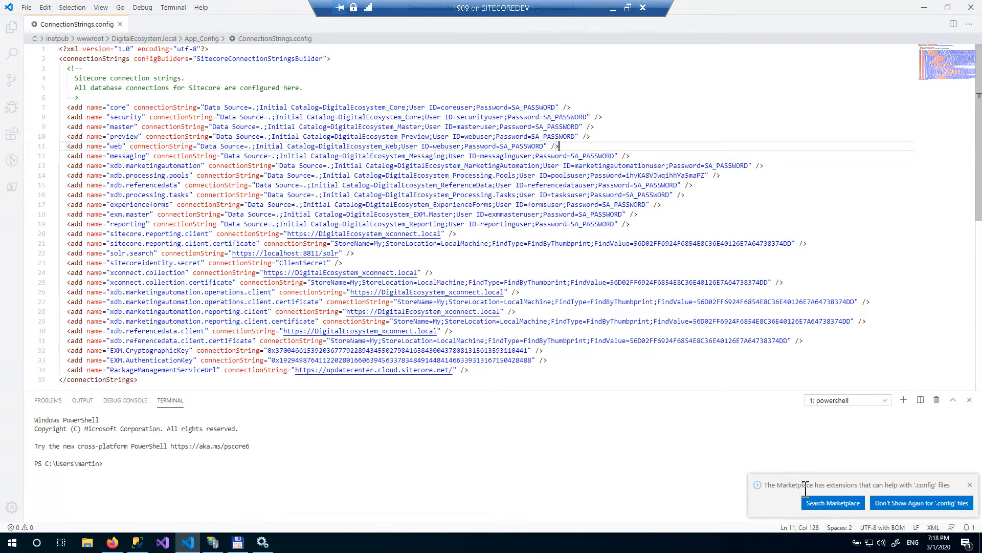
click(970, 485)
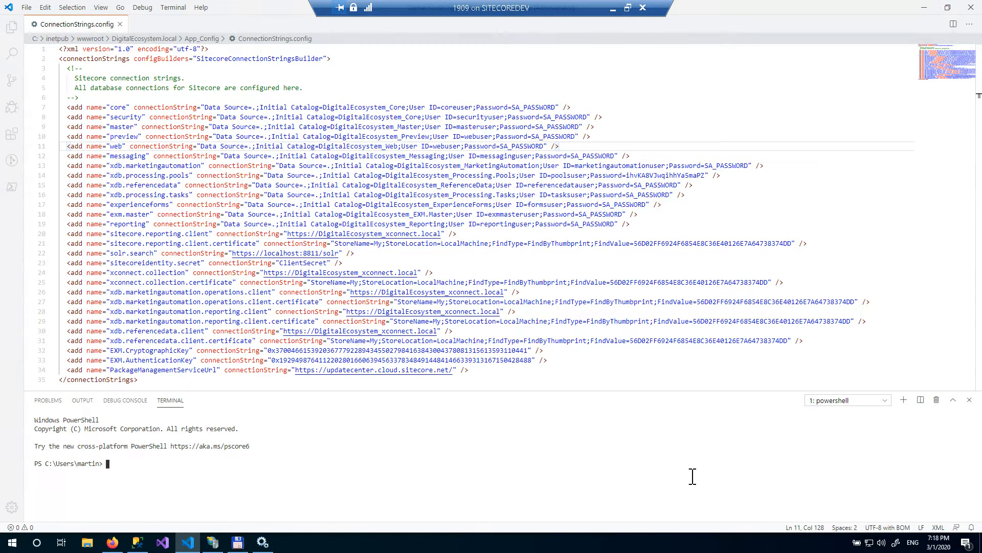
click(119, 25)
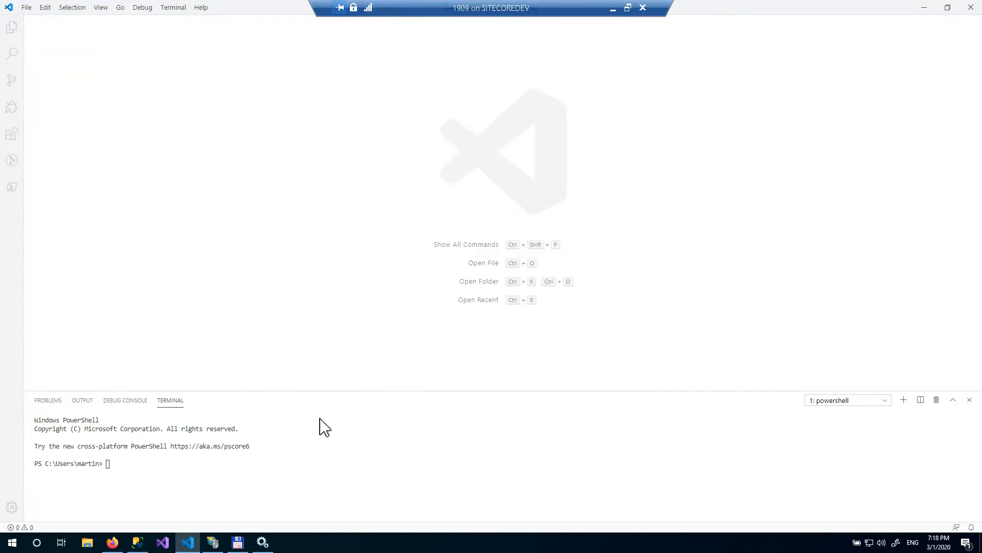
- Switch to Firefox and open the PreviewPublishingTarget.config gist from the author's GitHub gists page
mouse_move(122, 546)
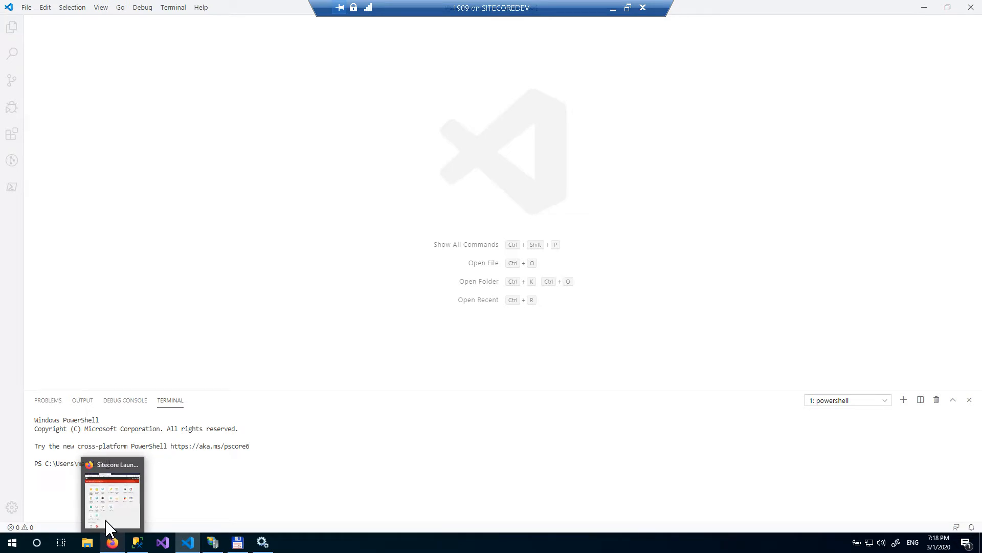
click(108, 527)
click(258, 10)
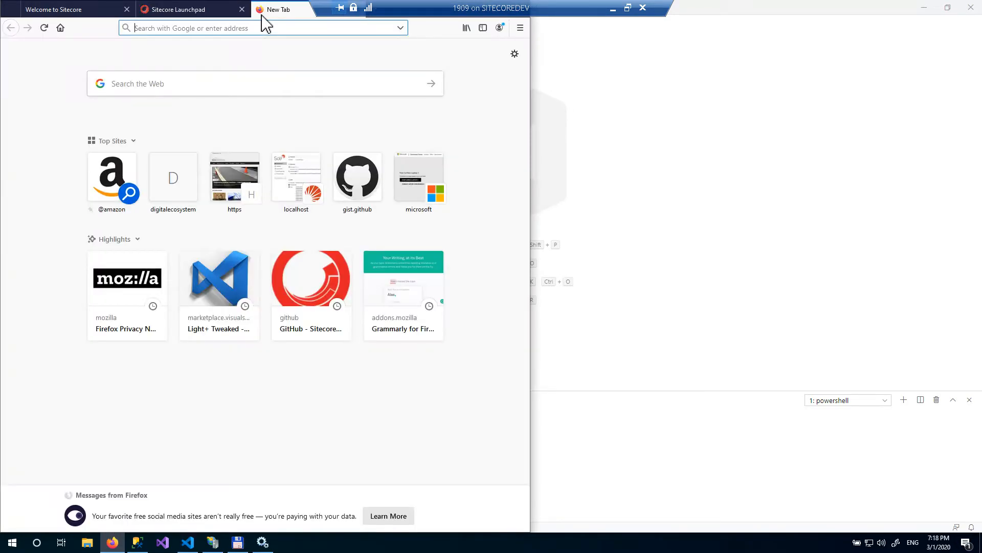
text(gist)
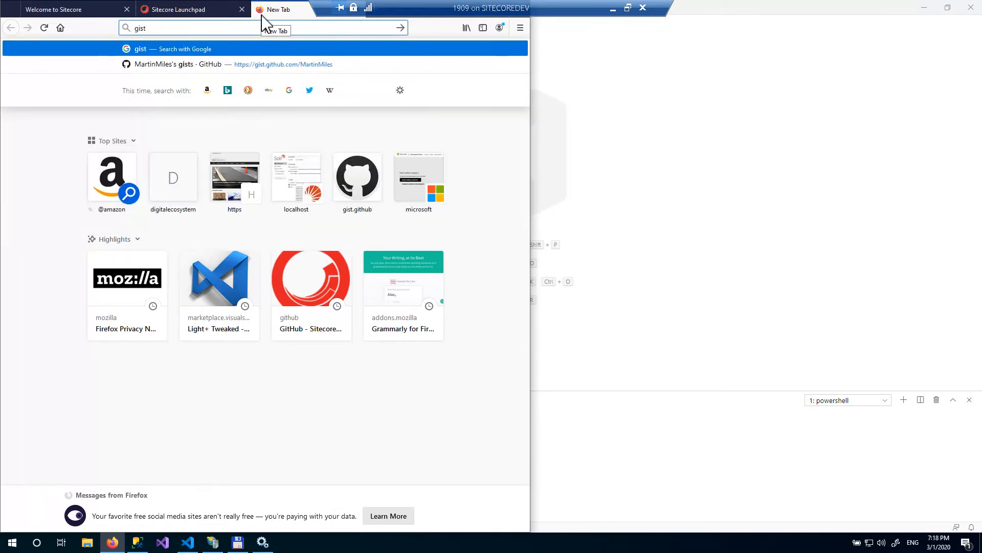
key(Down)
key(Return)
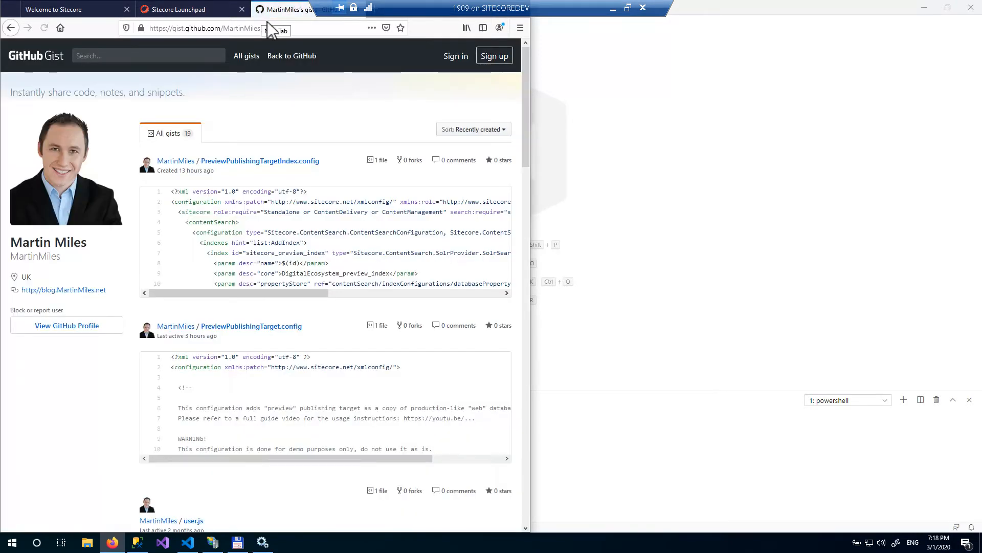
click(185, 29)
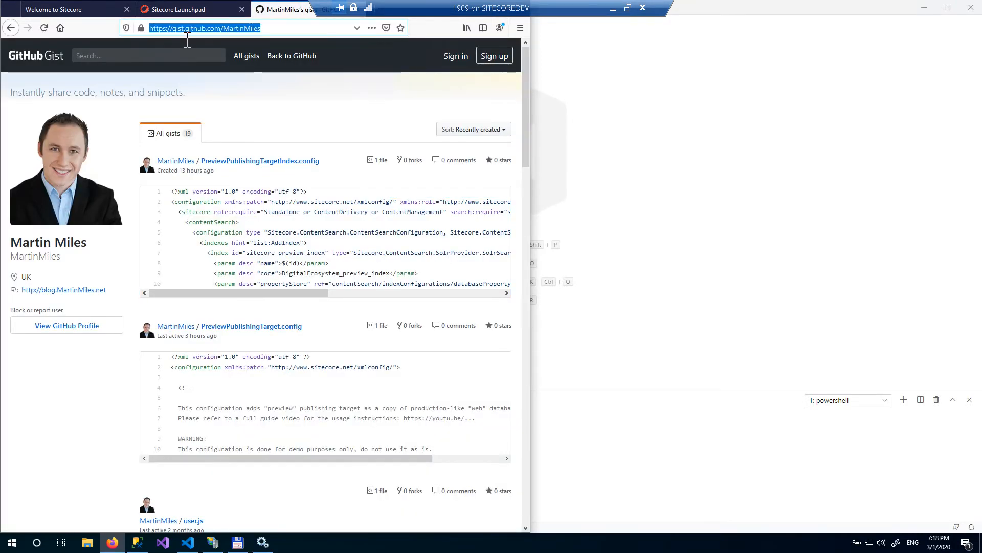
click(247, 326)
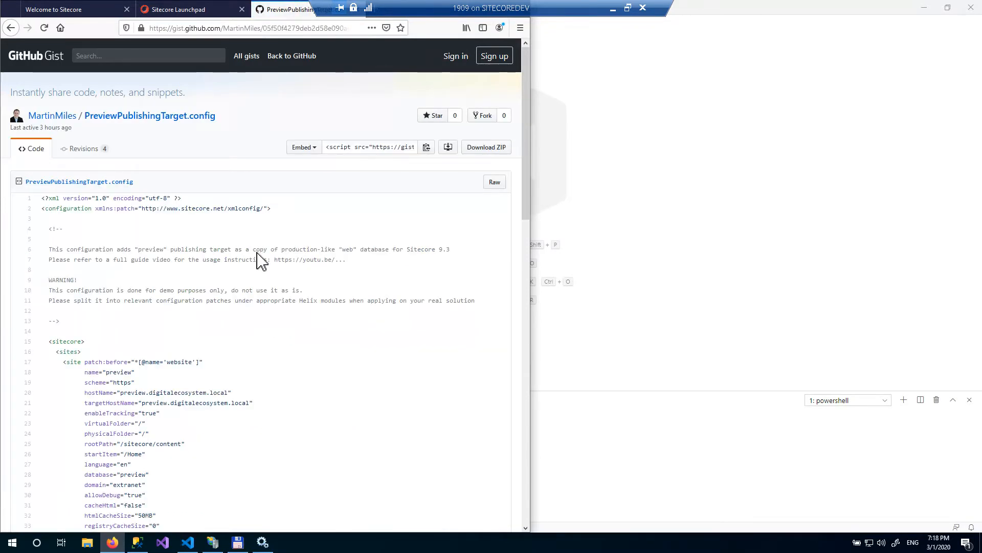
- Examine the preview site definition's hostName, targetHostName and database settings in the gist
scroll(259, 259, down, 2)
scroll(265, 259, down, 1)
scroll(271, 265, down, 2)
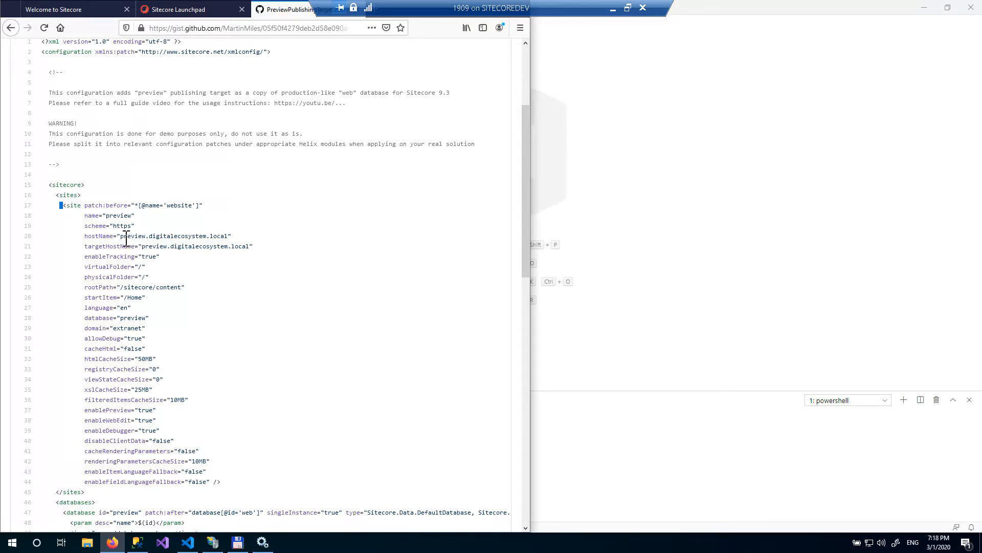
drag(120, 237, 228, 242)
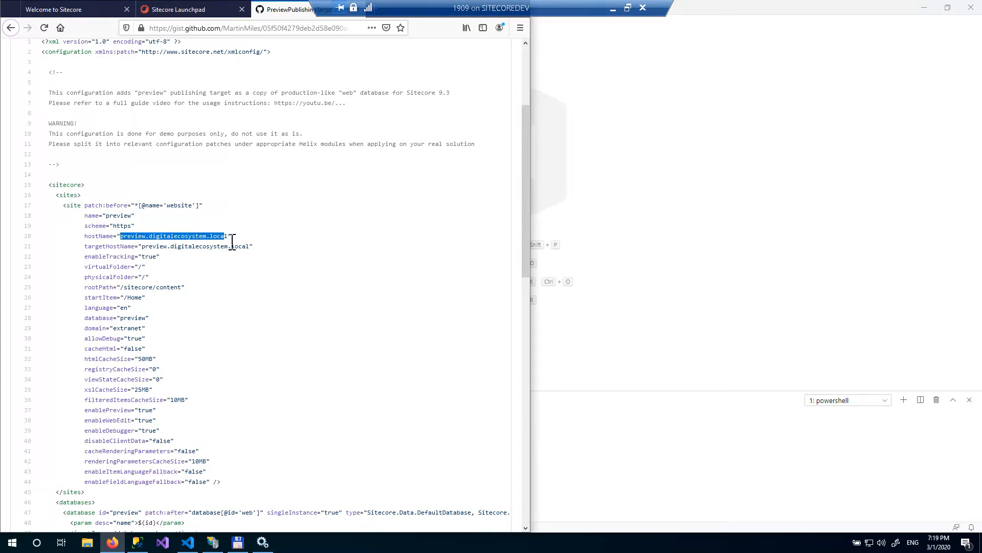
click(133, 257)
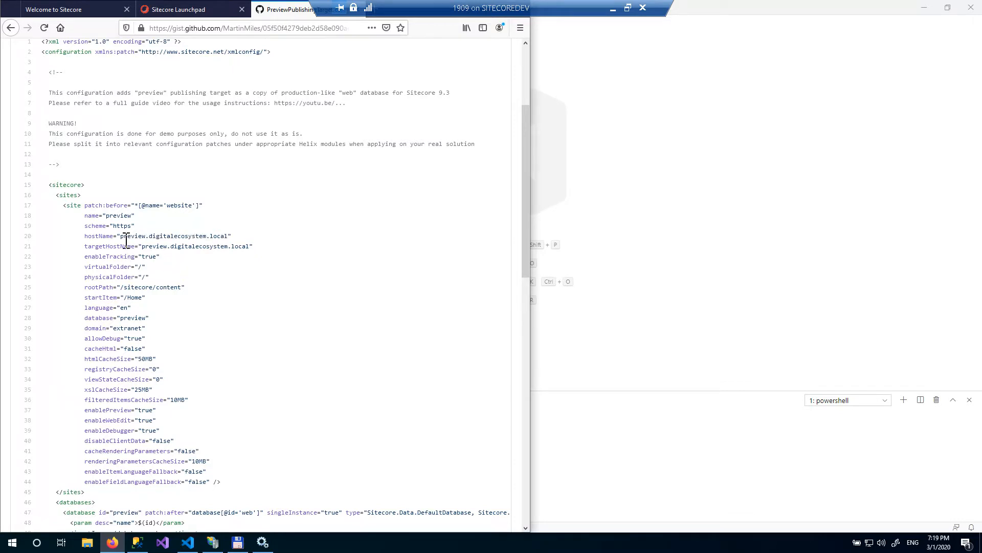
drag(135, 241, 227, 241)
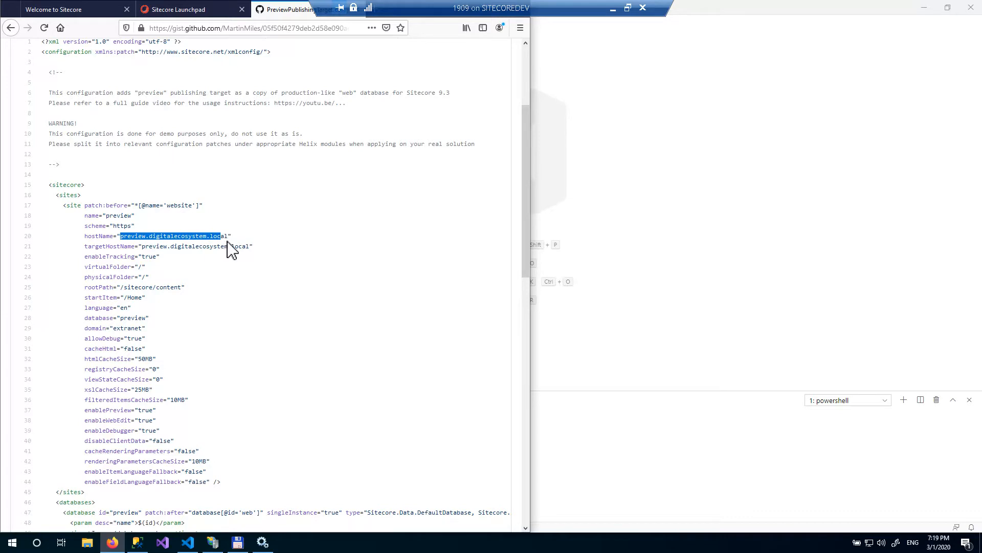
double_click(136, 240)
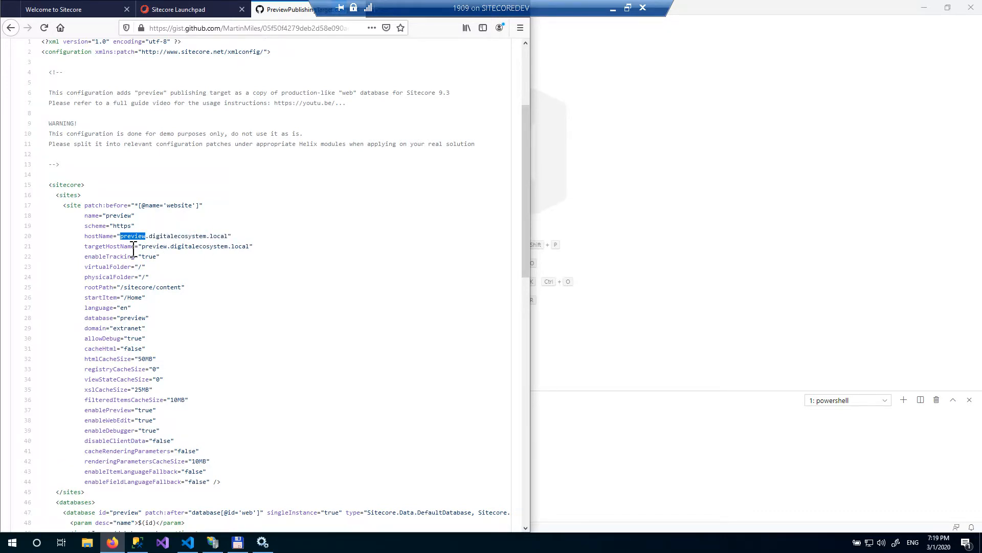
scroll(133, 250, down, 2)
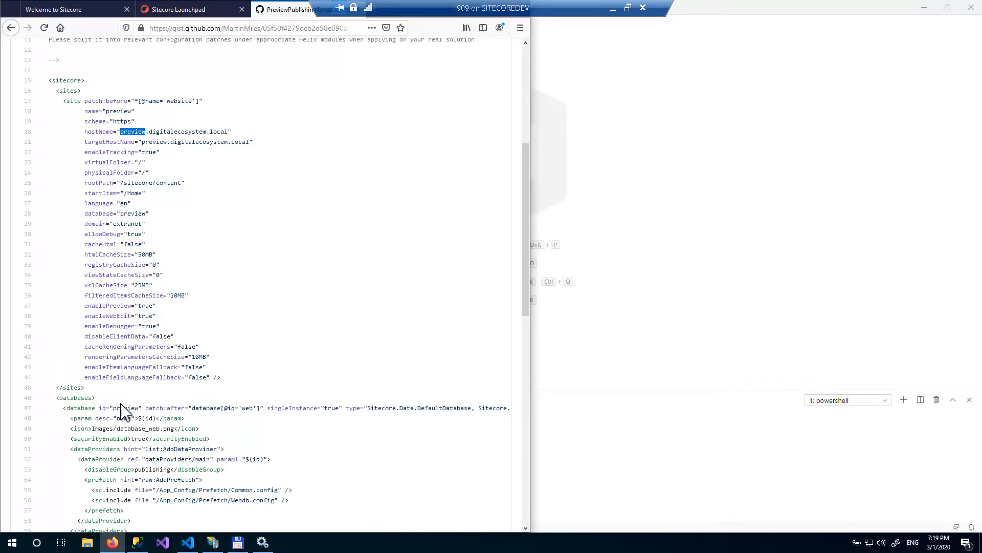
- Examine the preview site's database and cacheHtml attributes in the gist
double_click(126, 408)
click(149, 134)
drag(82, 214, 149, 214)
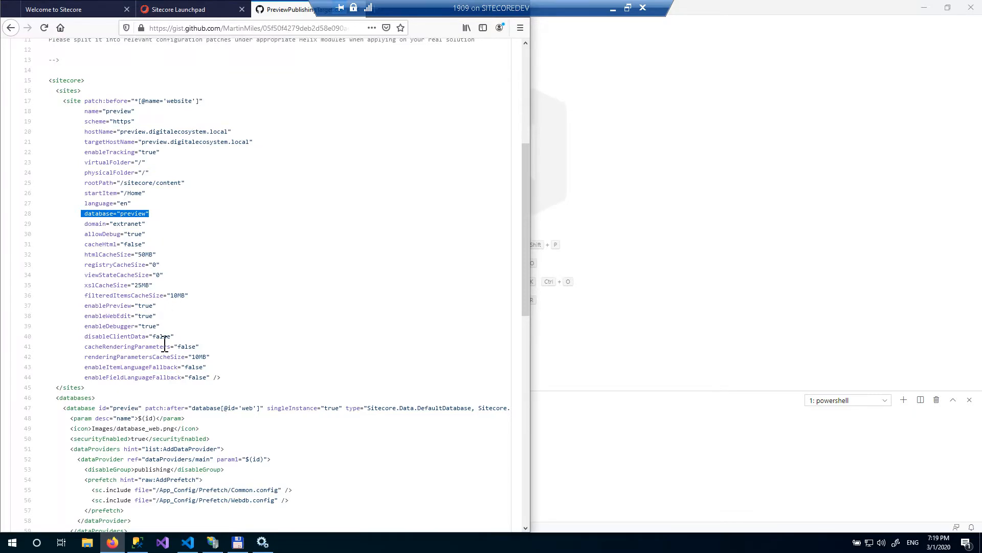
double_click(140, 245)
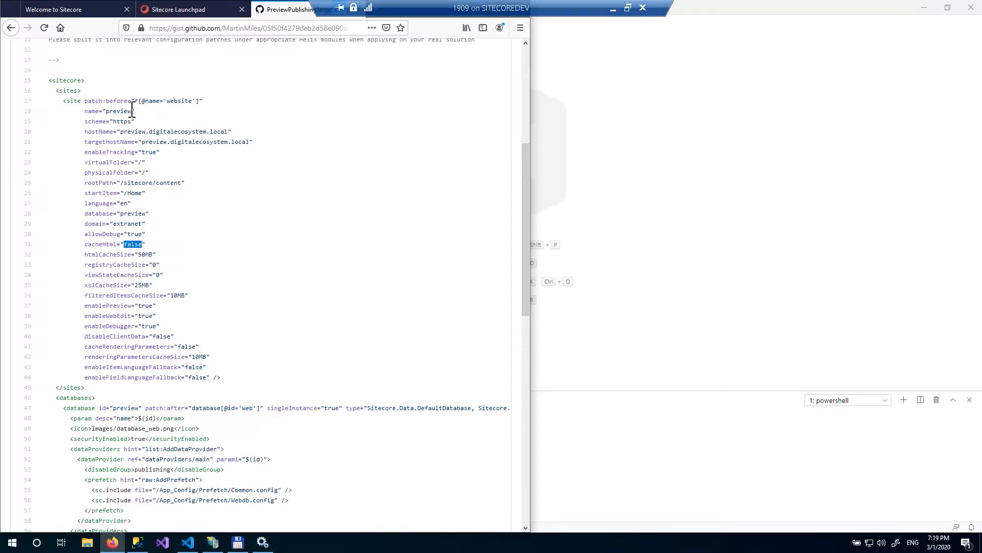
double_click(178, 104)
double_click(133, 133)
double_click(174, 102)
scroll(198, 158, down, 5)
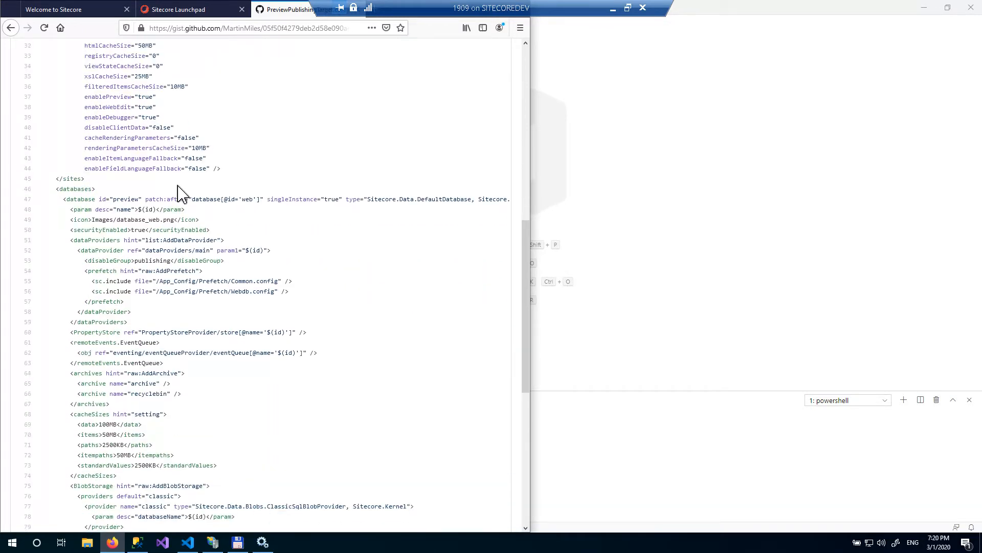
- Review the gist's preview database definition, its BlobStorage section, event queue and property store entries
double_click(129, 199)
scroll(134, 270, down, 2)
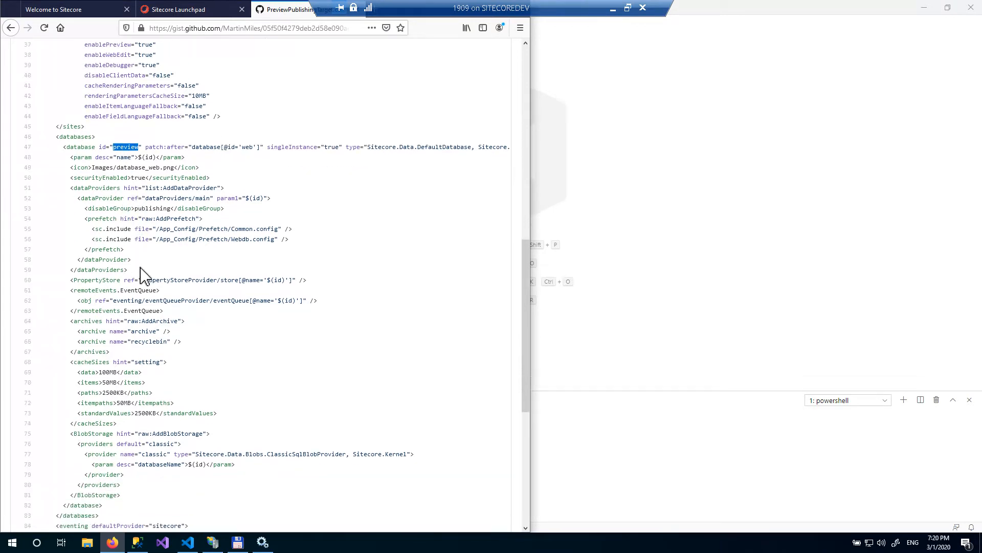
scroll(144, 276, down, 2)
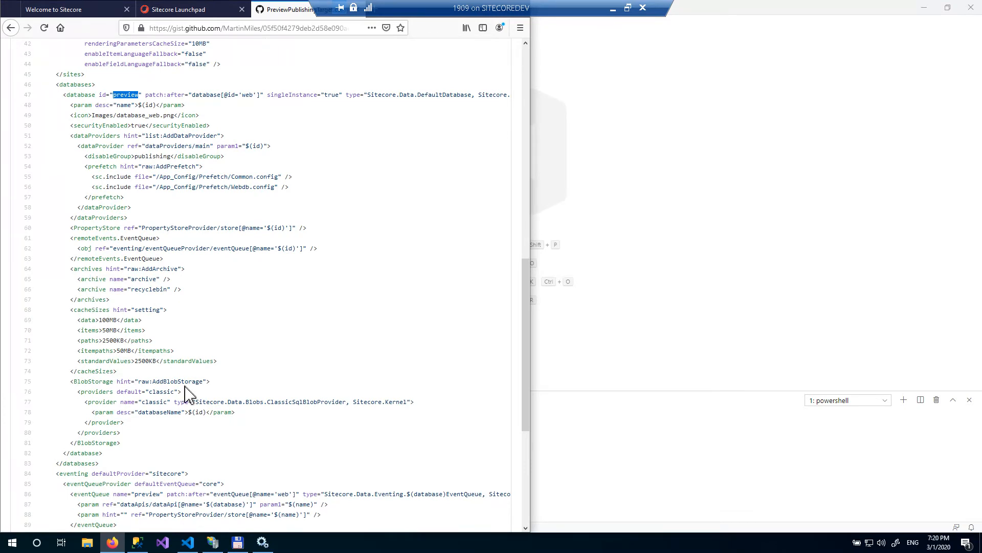
drag(63, 382, 135, 439)
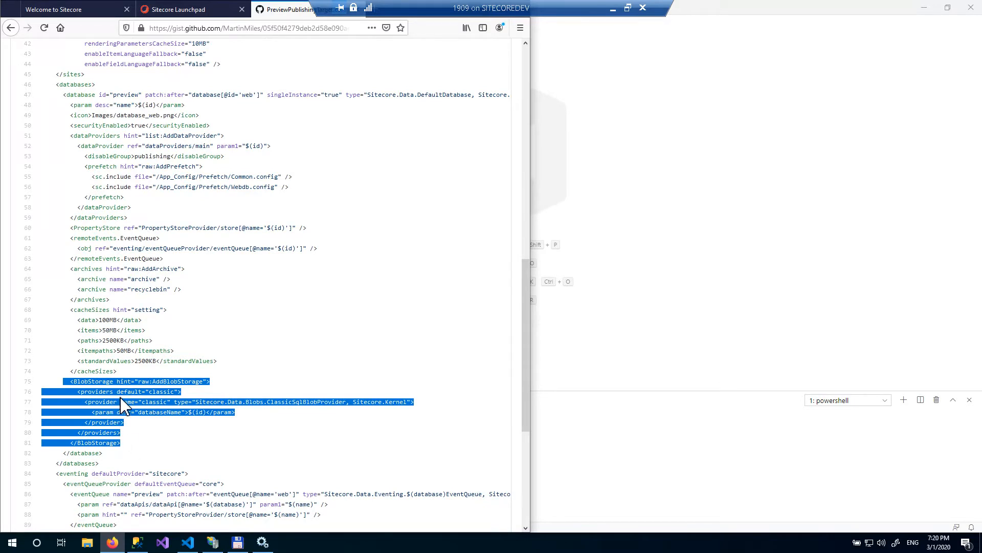
scroll(127, 402, down, 2)
scroll(127, 402, down, 2)
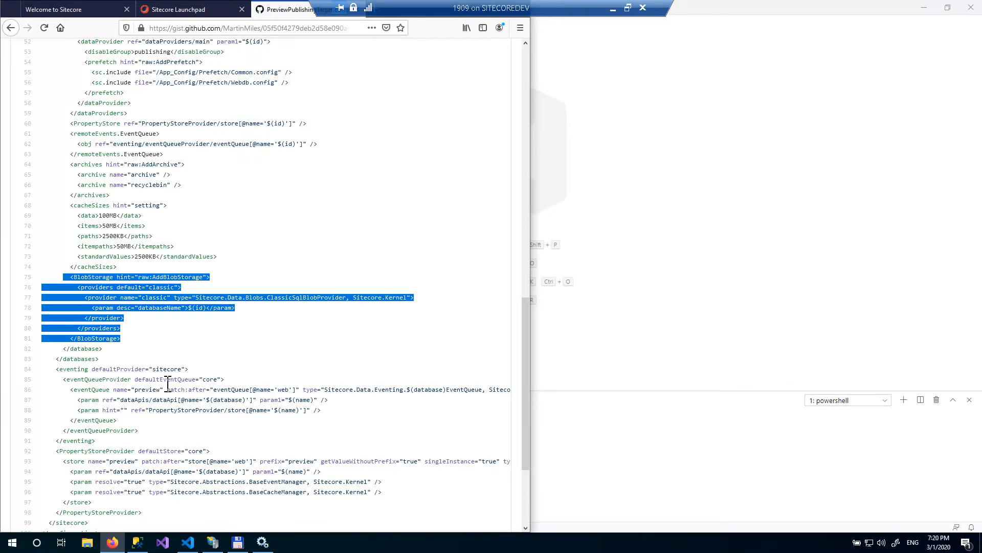
click(88, 388)
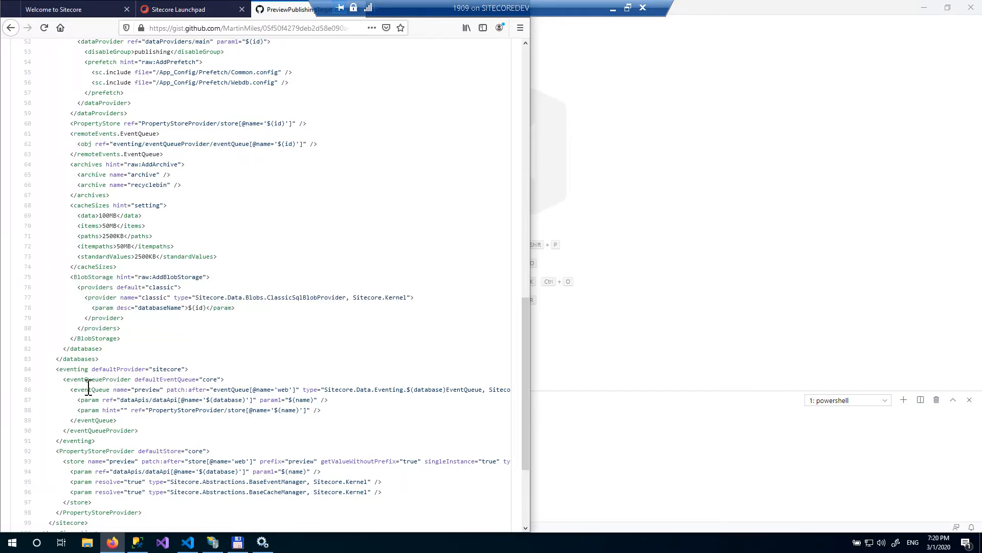
double_click(147, 390)
double_click(128, 468)
double_click(289, 391)
double_click(242, 462)
scroll(270, 356, up, 10)
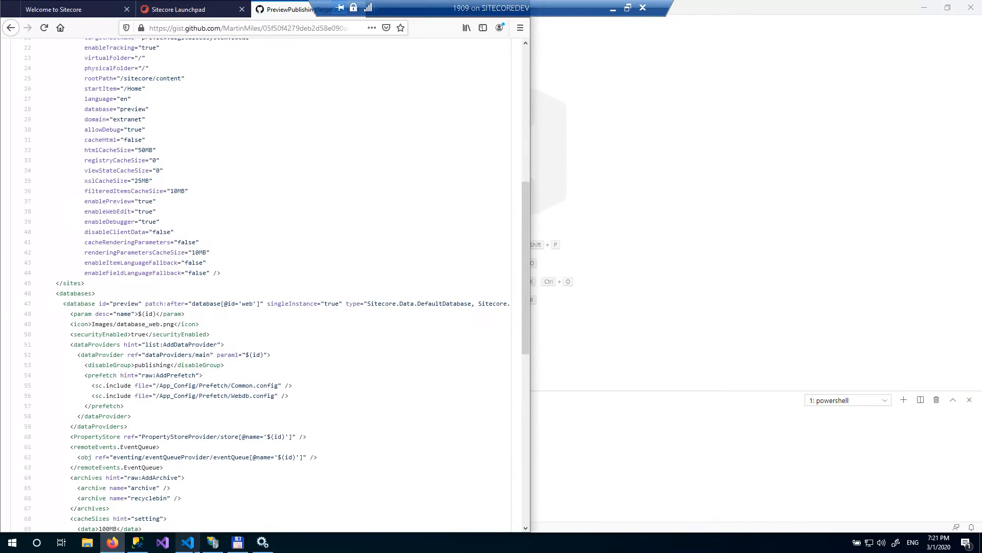
- Copy PreviewPublishingTarget.config into the site's App_Config\Include folder
click(237, 542)
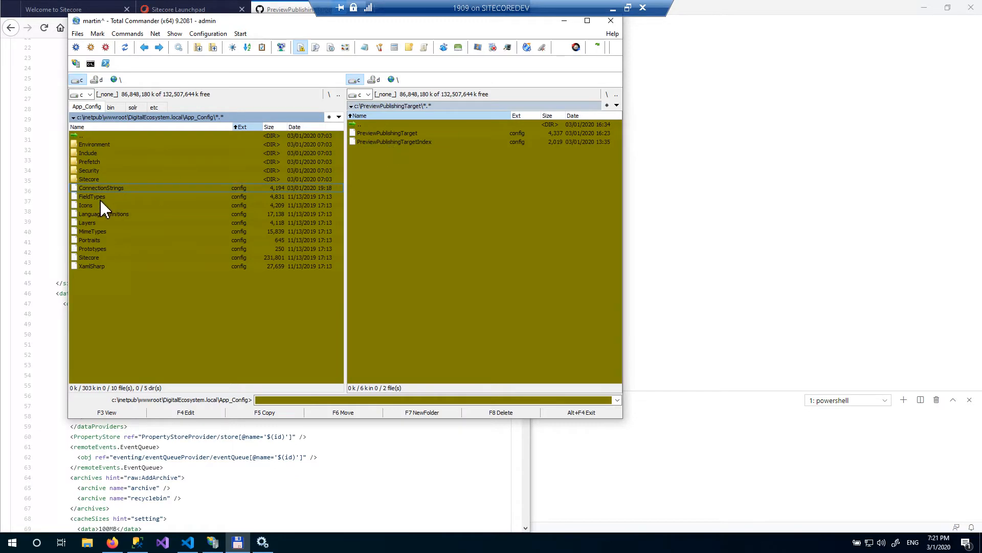
double_click(100, 154)
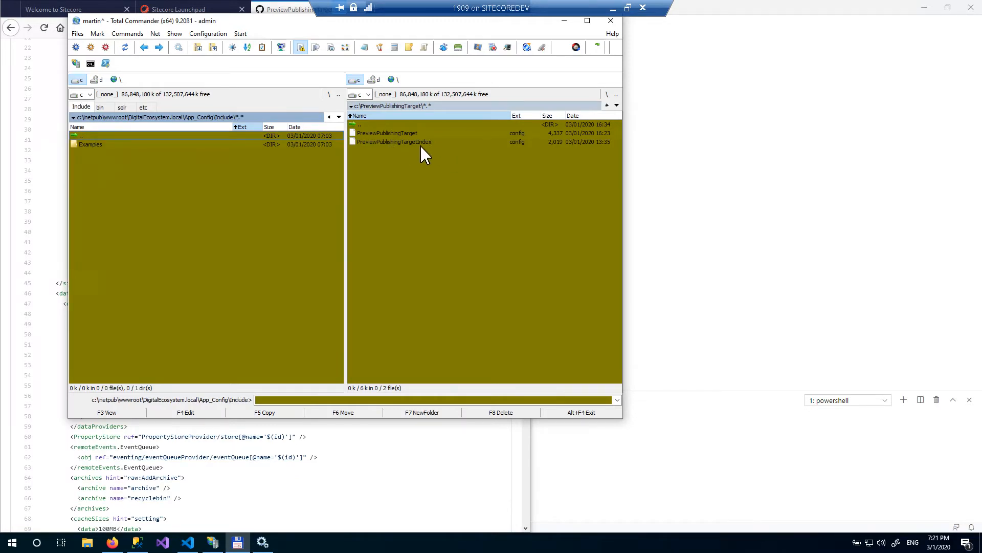
drag(404, 133, 278, 264)
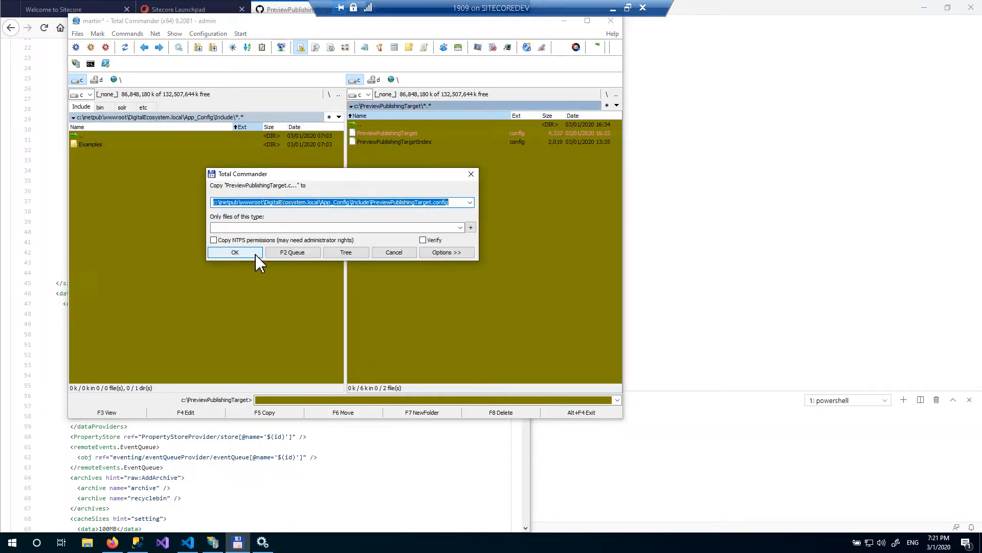
click(256, 254)
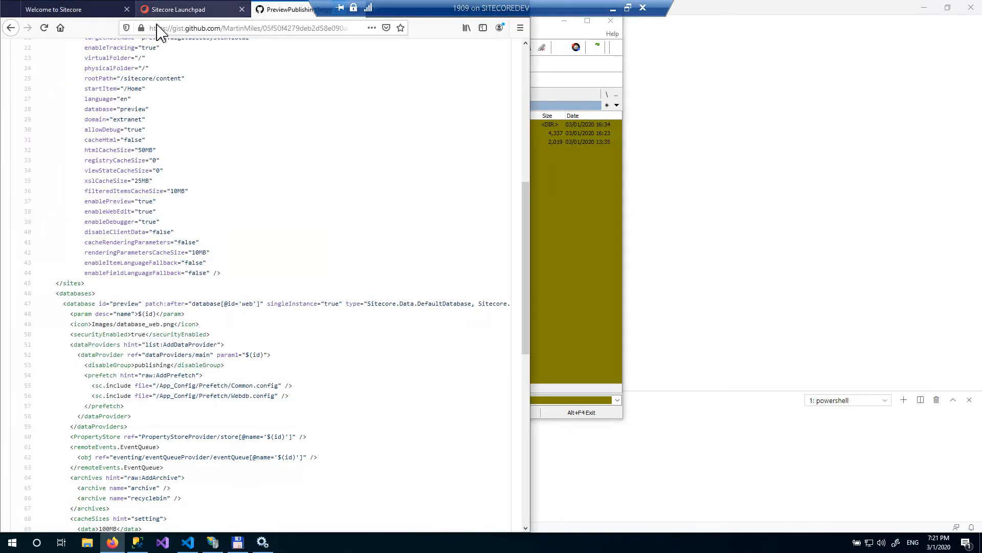
- Reload the Sitecore Launchpad page in the browser
click(128, 16)
click(187, 11)
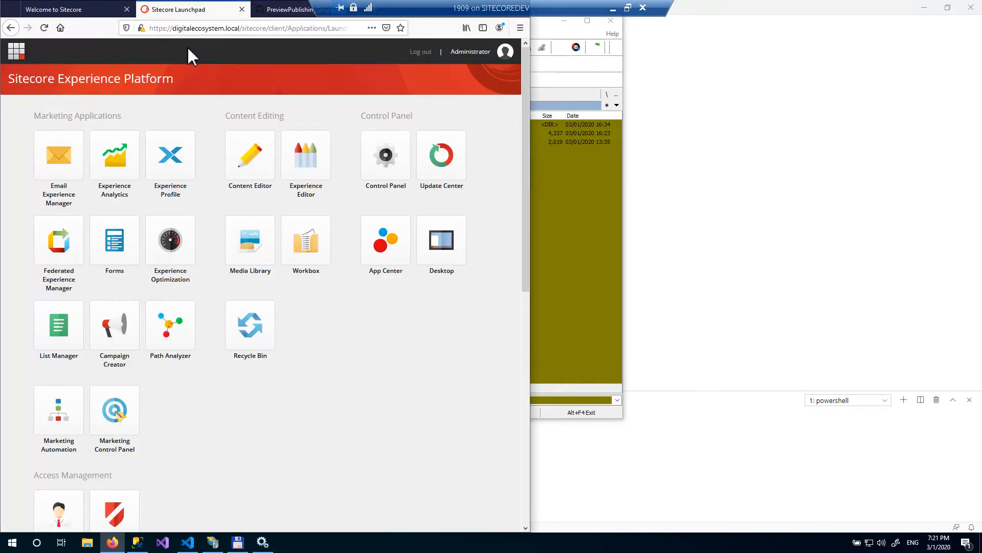
key(F5)
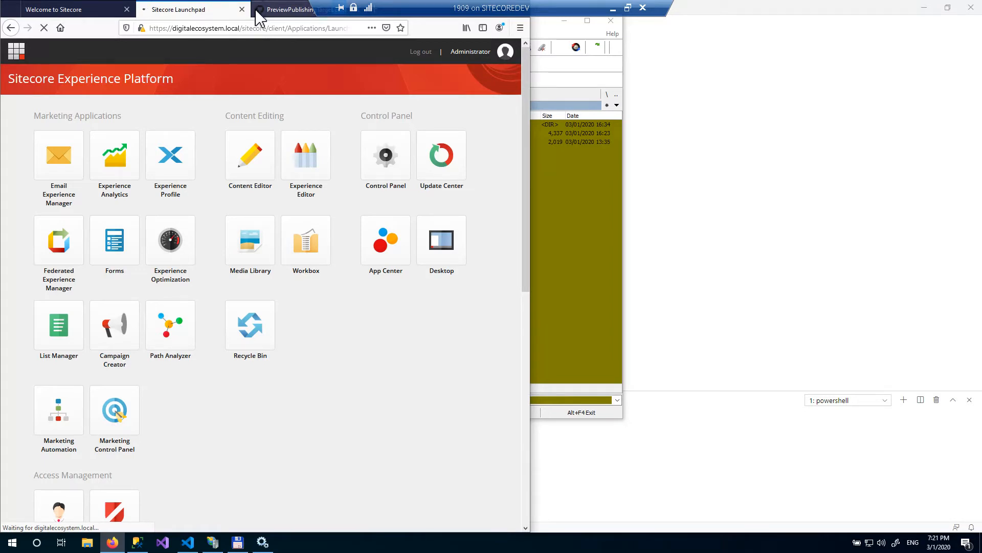
drag(541, 6, 766, 32)
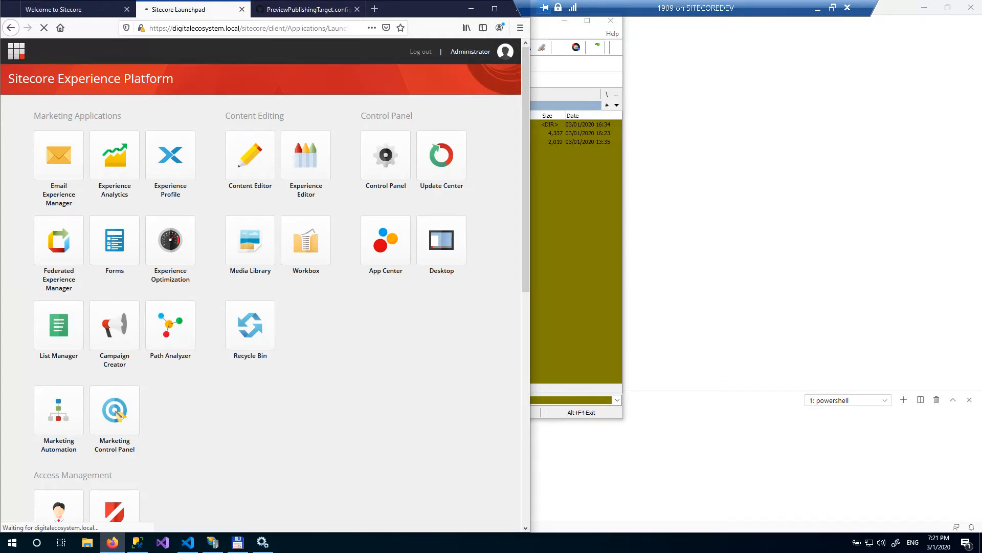
- Inspect the DigitalEcosystem_xconnect.local site's bindings in IIS Manager
click(213, 542)
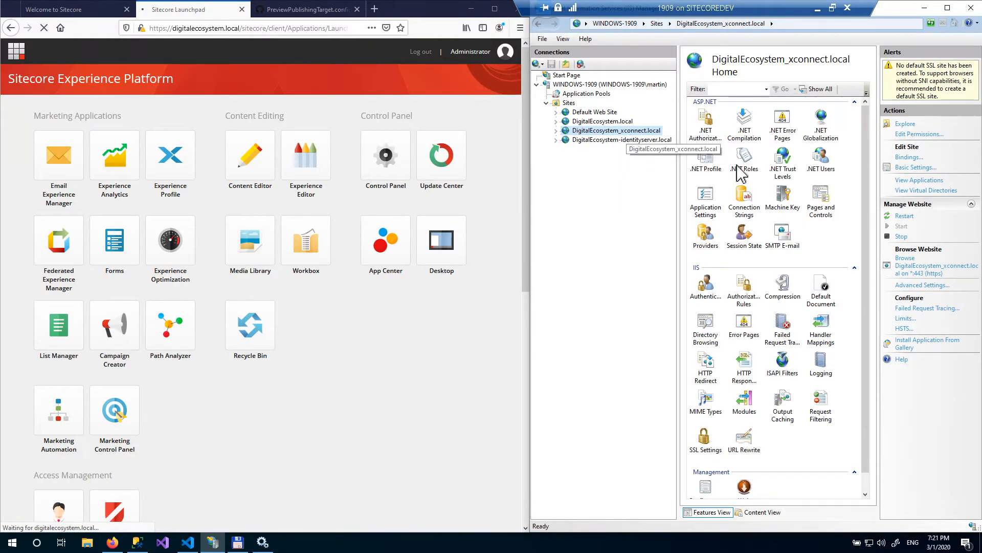
click(914, 157)
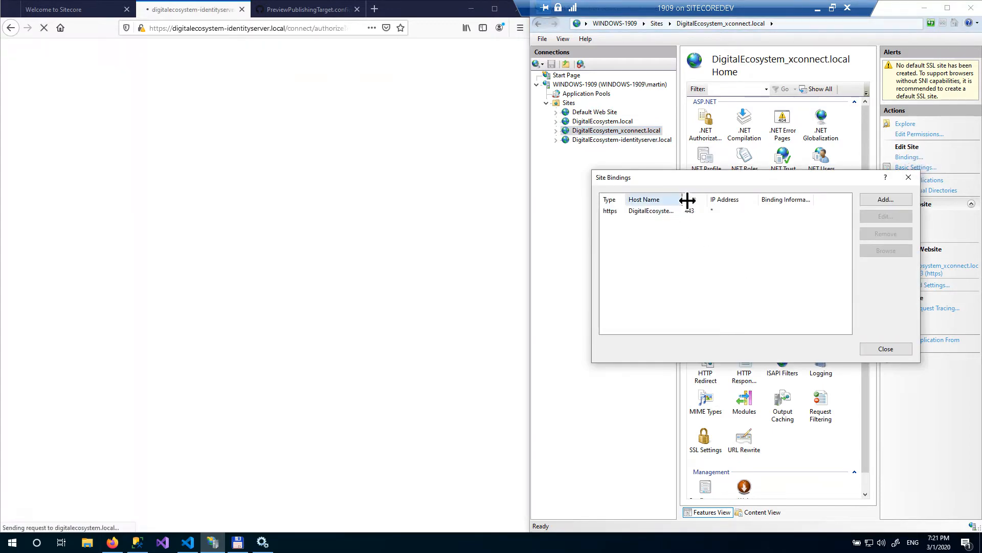
double_click(683, 199)
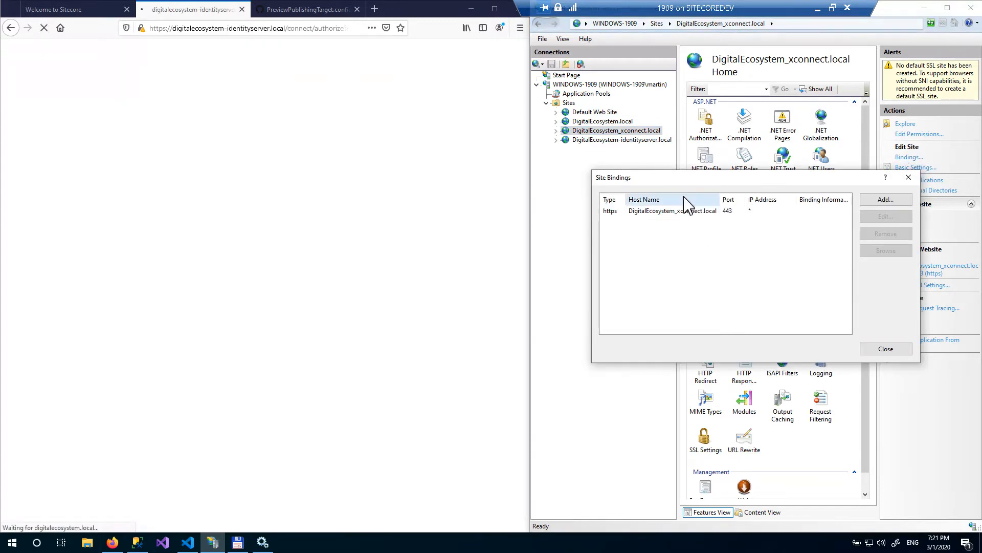
click(909, 177)
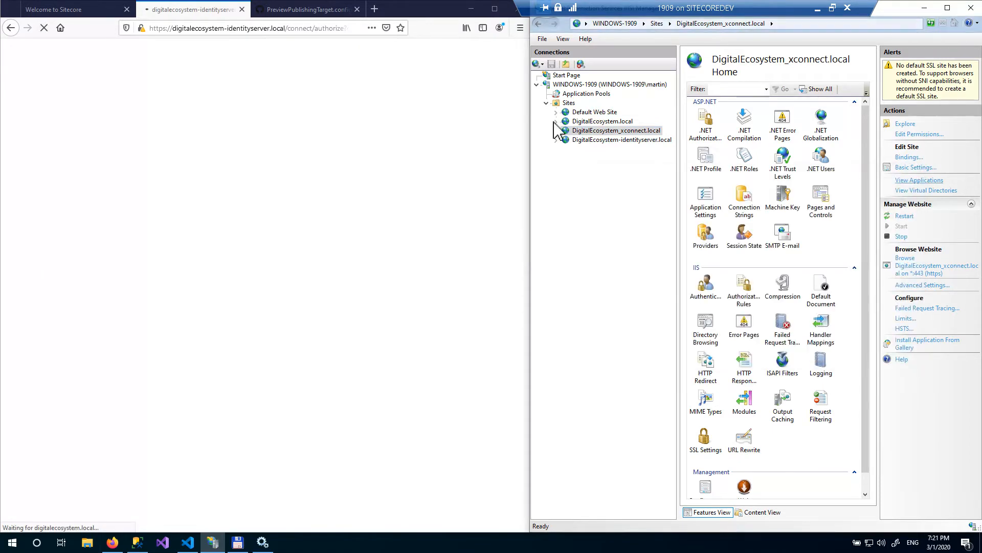
- Copy the host name from the DigitalEcosystem.local site's https binding
click(594, 124)
click(911, 158)
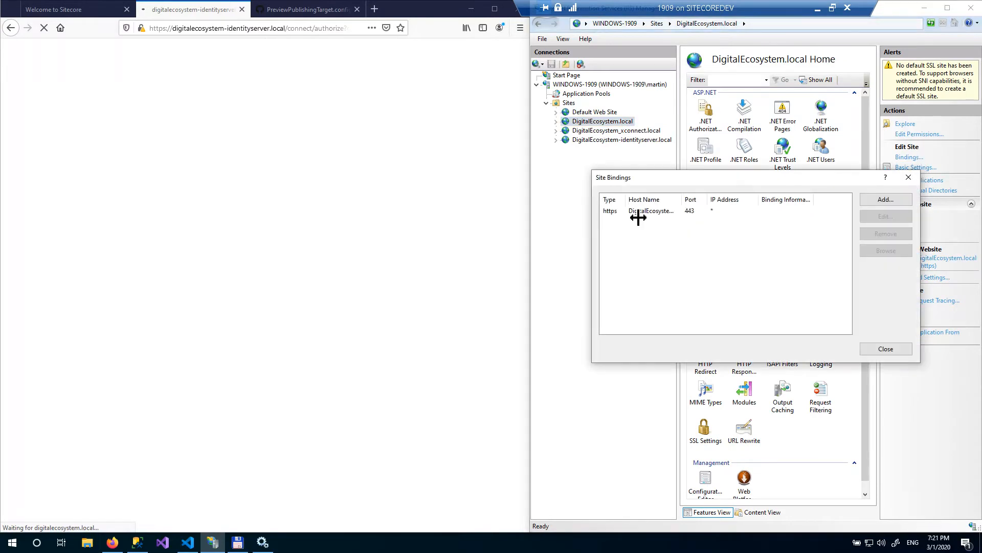
double_click(683, 200)
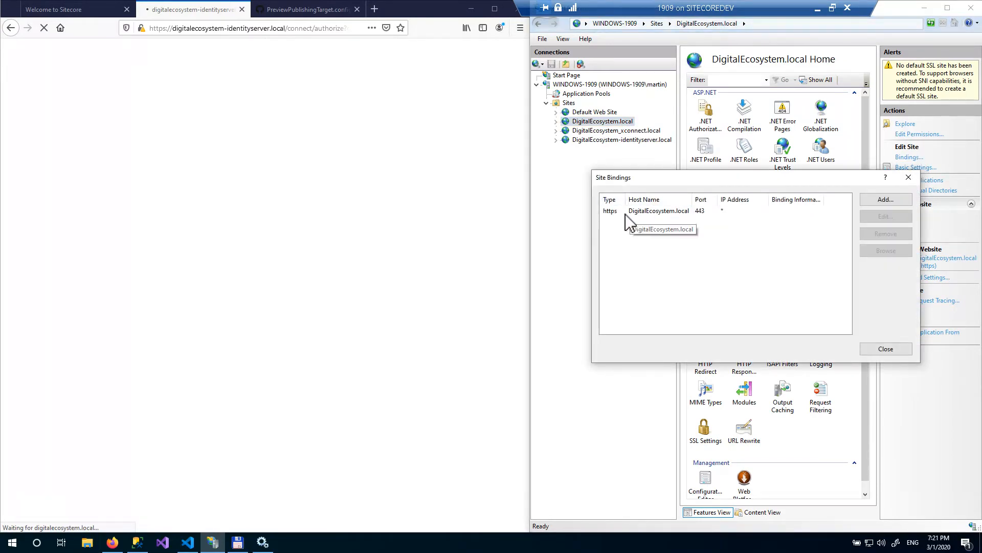
double_click(654, 211)
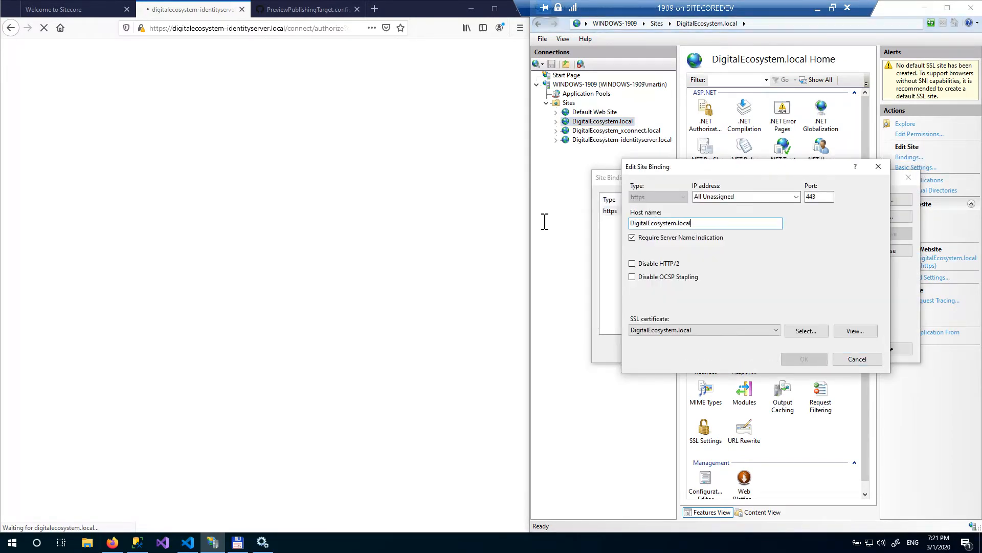
right_click(644, 224)
click(605, 255)
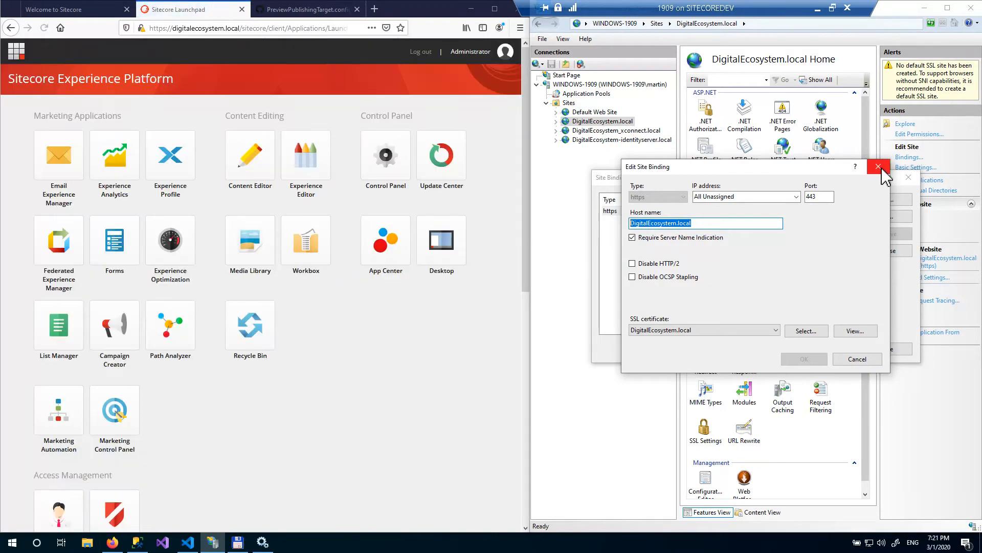
click(879, 166)
- Add an https binding for preview.DigitalEcosystem.local using the IIS Express Development Certificate to the DigitalEcosystem.local site
click(880, 199)
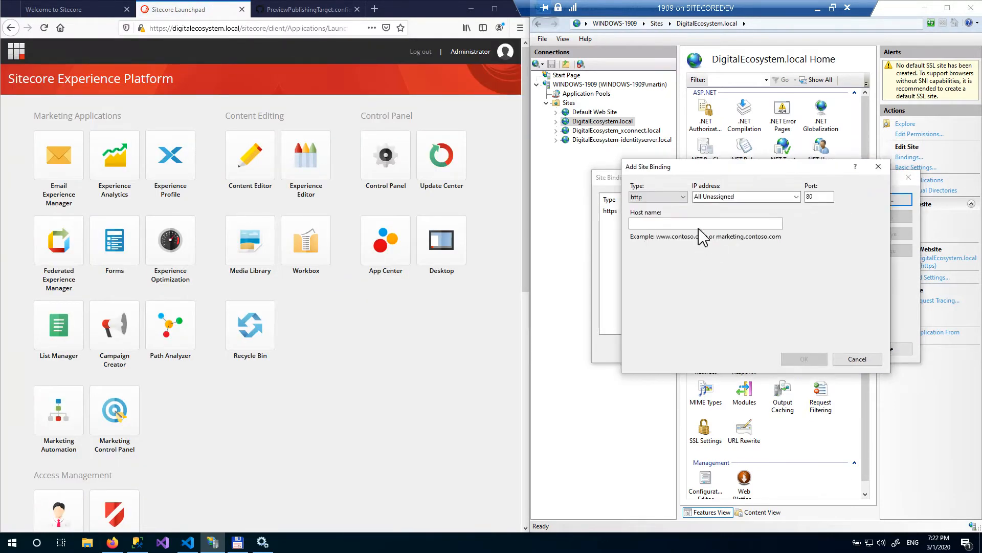
click(710, 223)
key(ctrl+v)
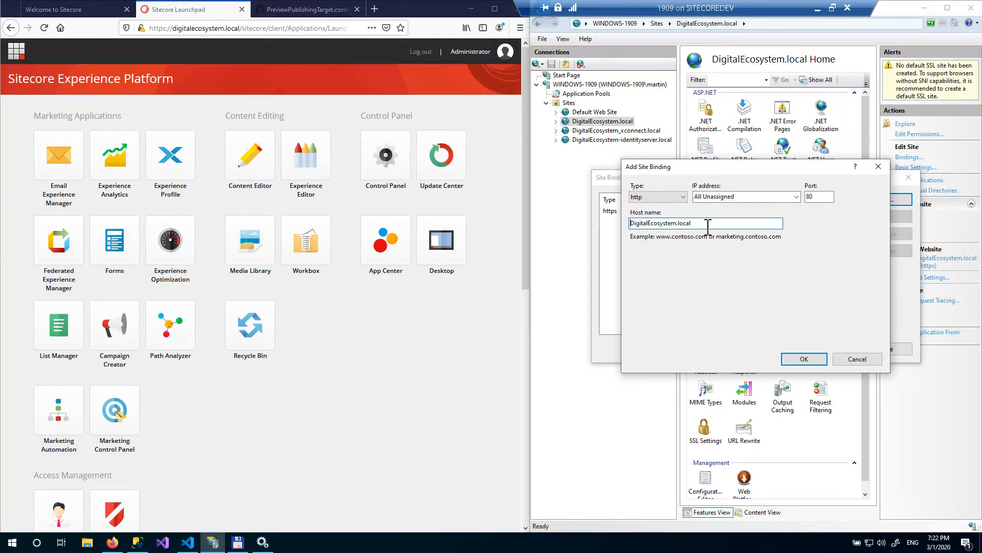
text(preview.)
click(657, 197)
click(666, 215)
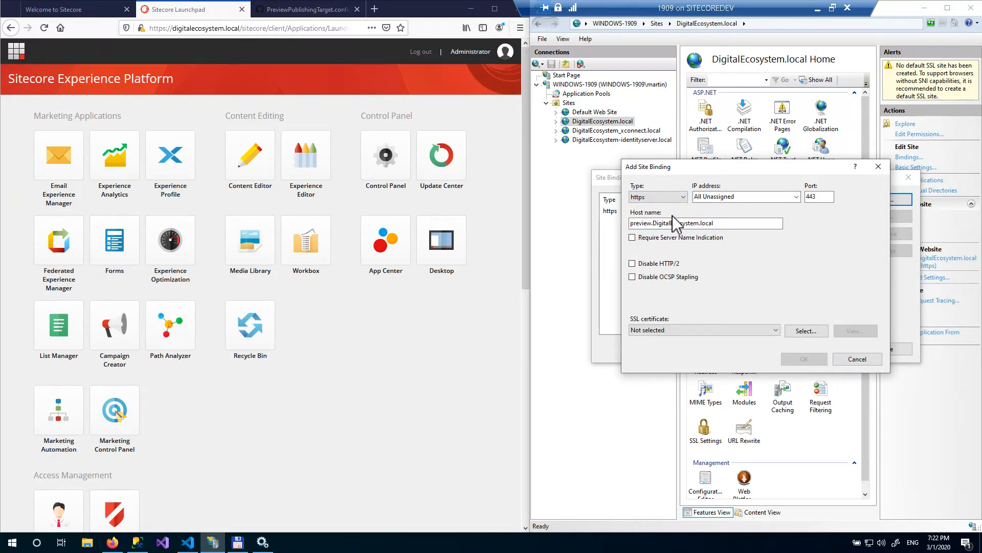
click(710, 331)
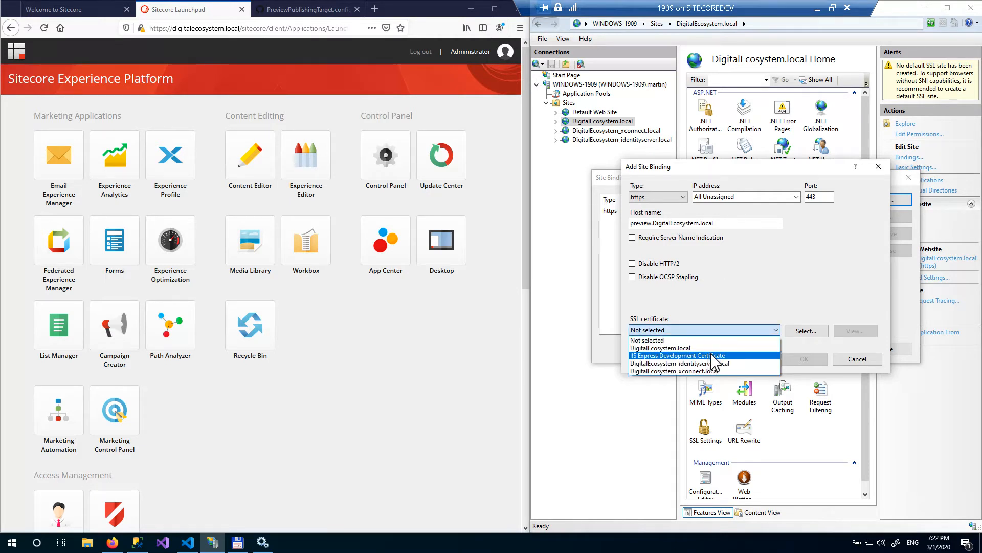
click(713, 356)
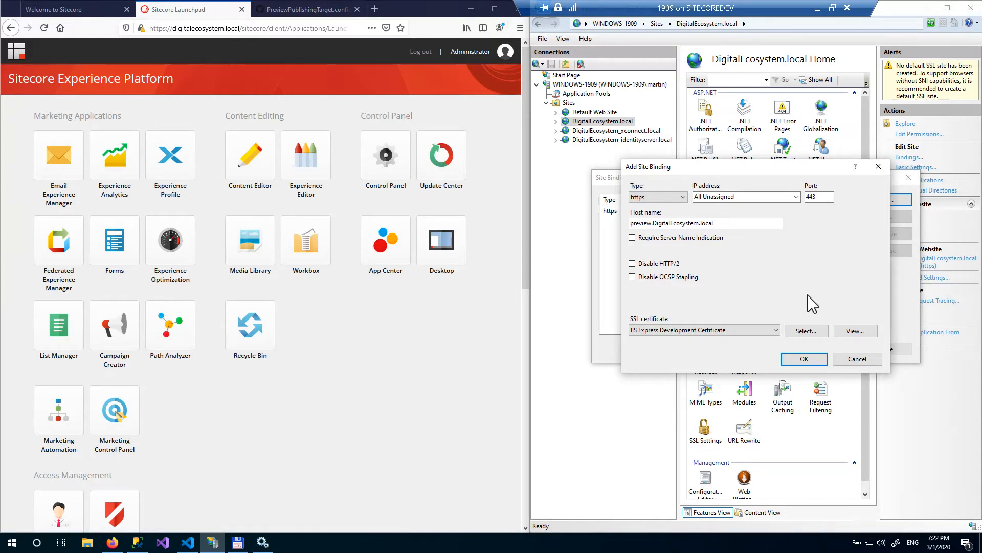
click(793, 361)
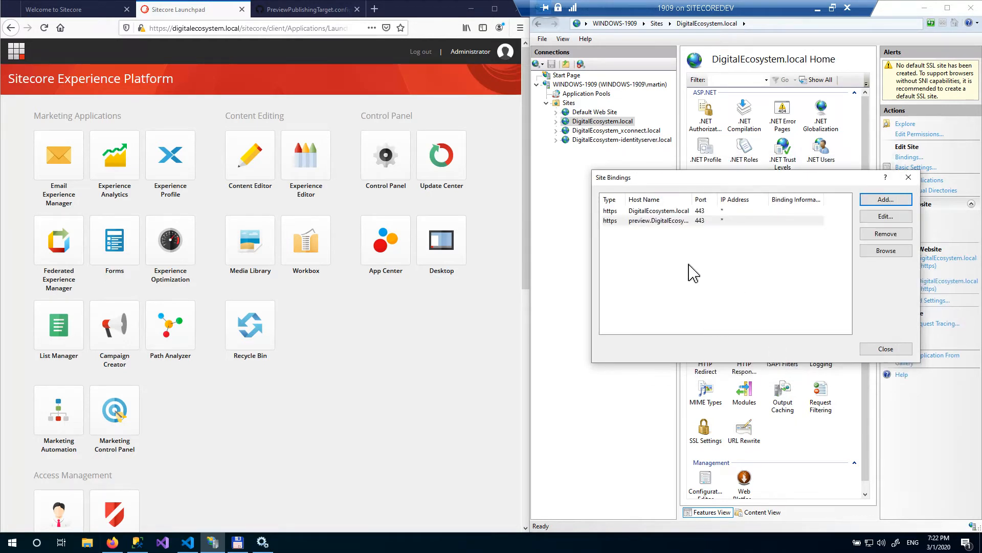
- Copy the host name from the new preview binding
double_click(665, 221)
double_click(673, 224)
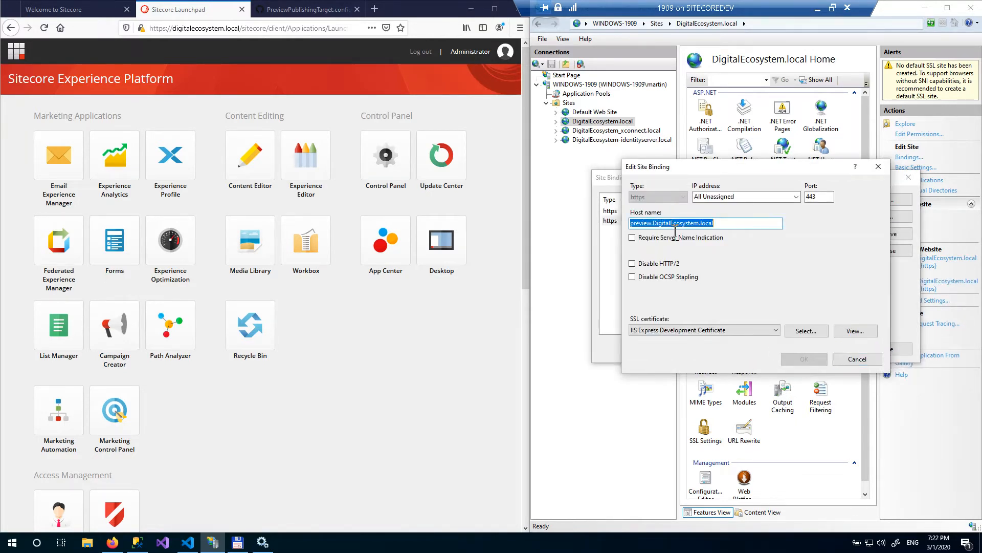
right_click(670, 225)
click(639, 260)
- Open the Windows hosts file and paste preview.DigitalEcosystem.local on a new line
click(238, 543)
click(144, 107)
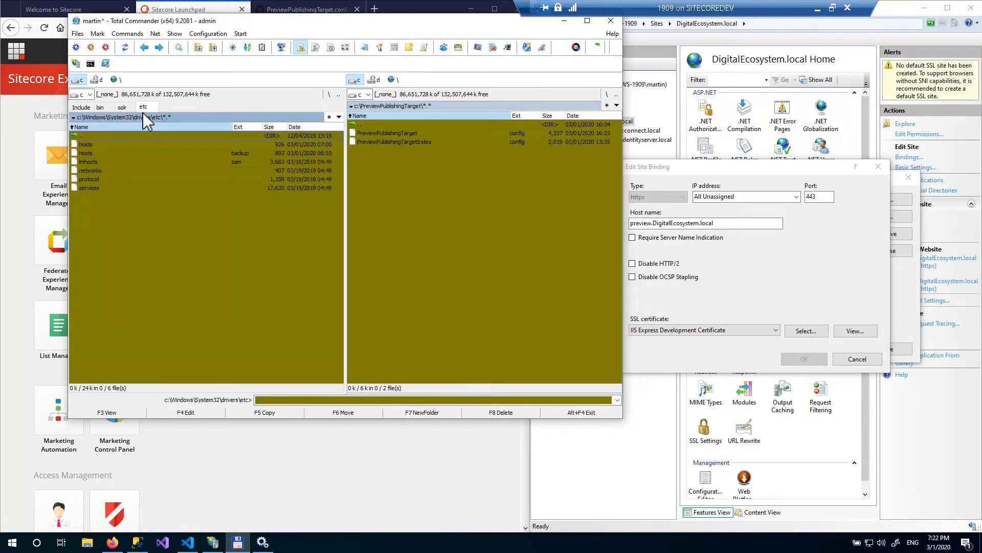
double_click(128, 145)
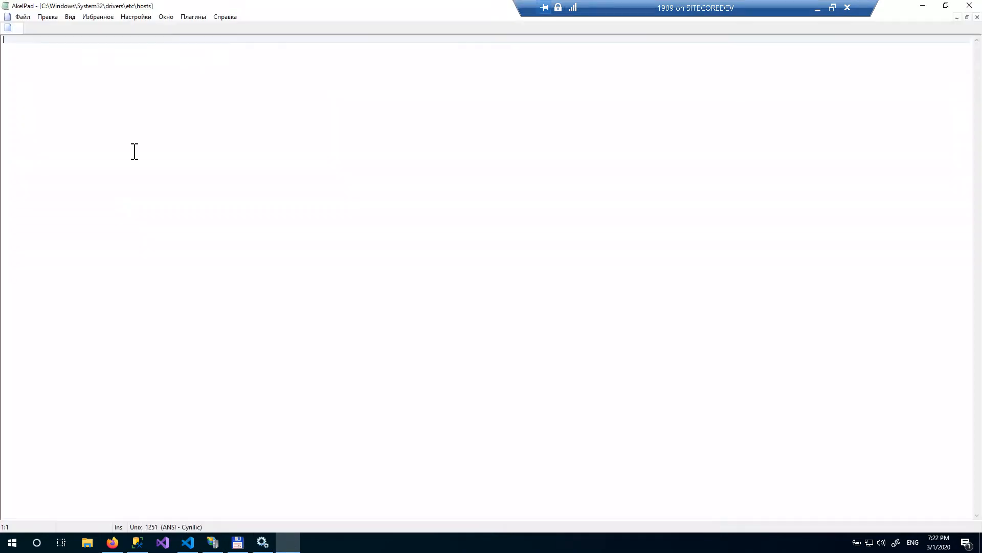
click(149, 219)
key(ctrl+v)
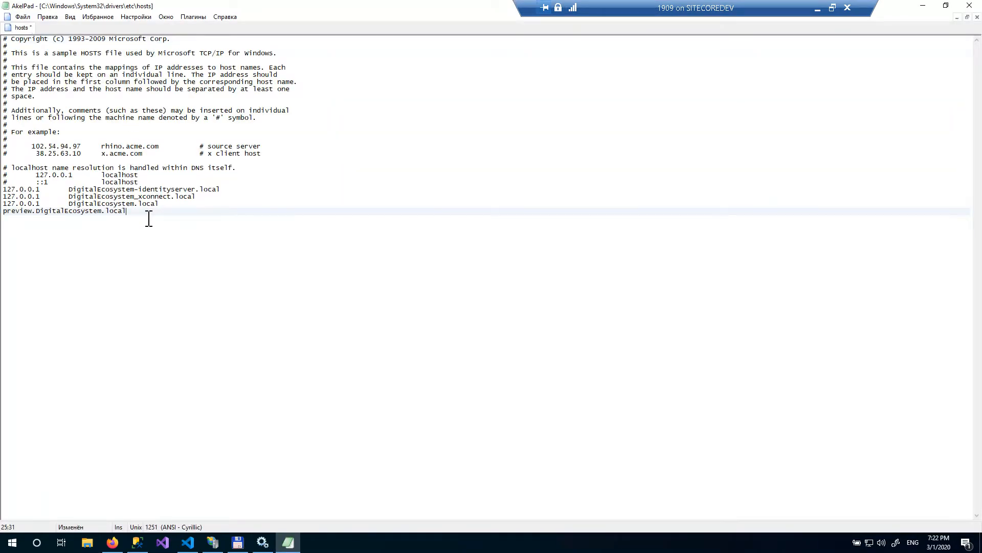
- Put the 127.0.0.1 address in front of preview.DigitalEcosystem.local in the hosts file, then save and close it
key(Up)
key(Home)
key(shift+Right)
key(shift+Right)
key(shift+Right)
key(shift+Right)
key(shift+Right)
key(shift+Right)
key(shift+Right)
key(shift+Right)
key(shift+Right)
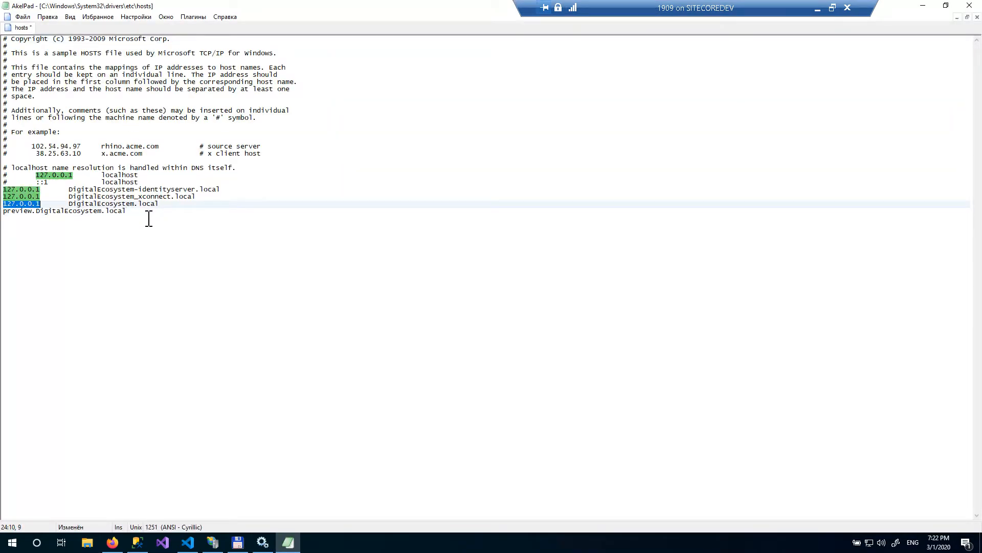
key(shift+End)
key(ctrl+shift+Left)
key(ctrl+shift+Left)
key(Down)
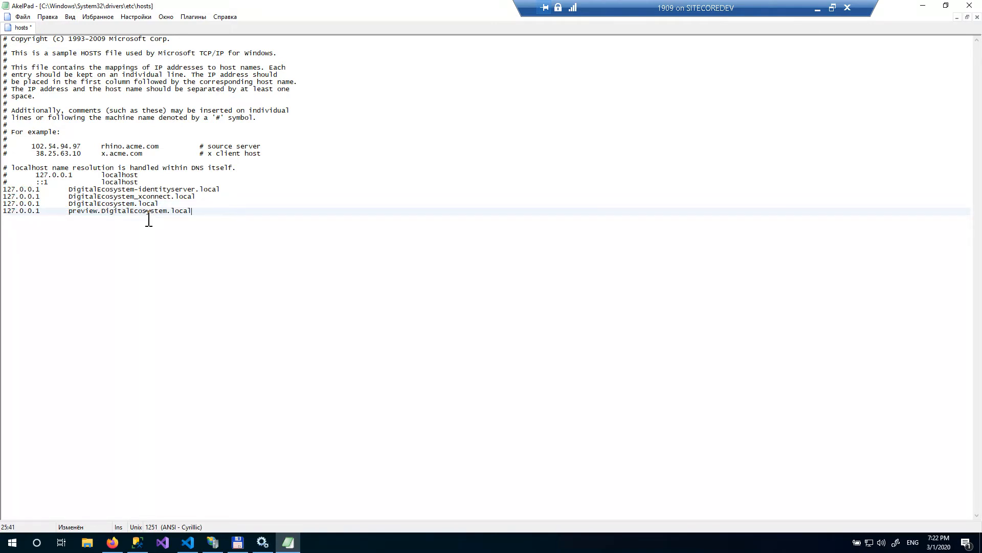
click(970, 5)
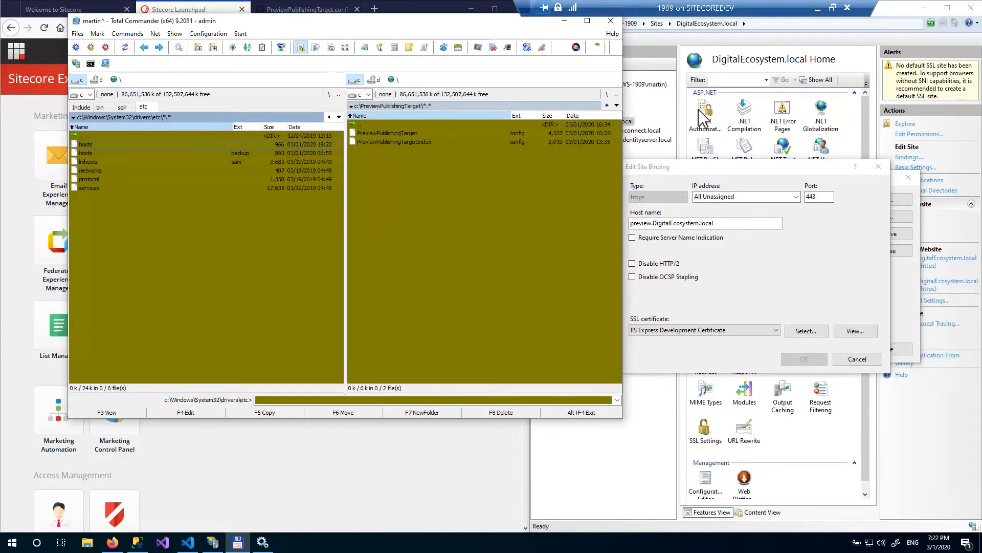
click(397, 509)
- Open the Content Editor from the Sitecore Desktop
click(438, 238)
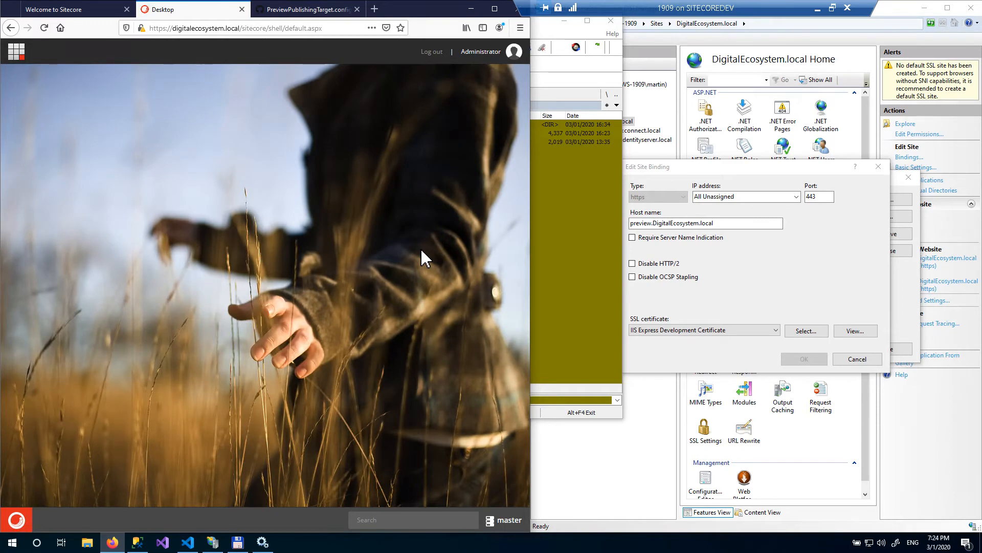
click(17, 519)
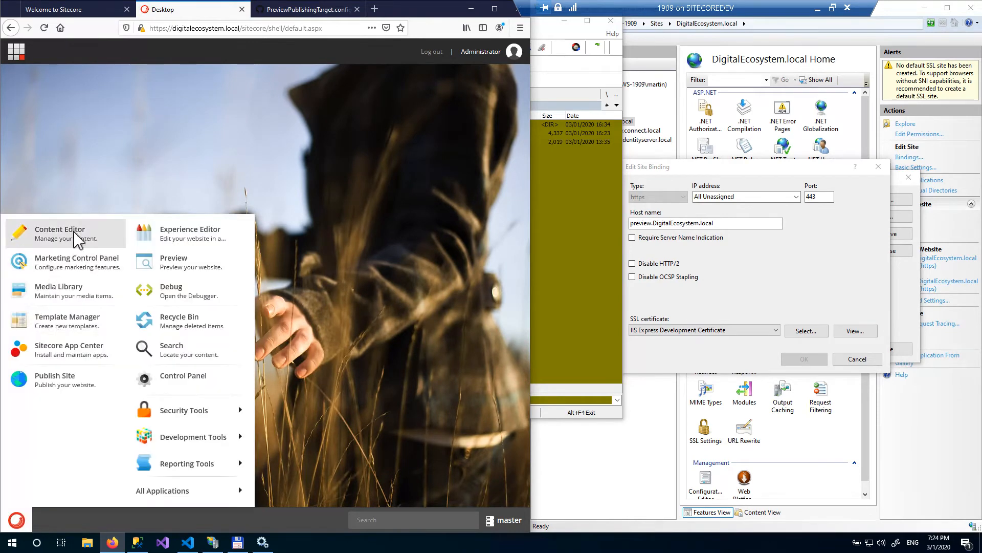
click(77, 238)
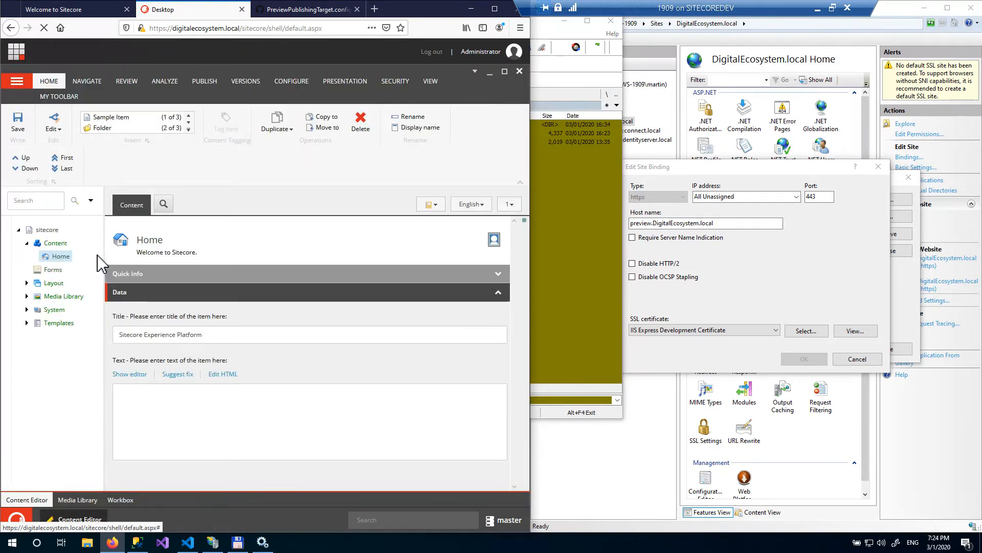
- Duplicate the Internet item under System's Publishing targets as a new item named Preview
click(28, 309)
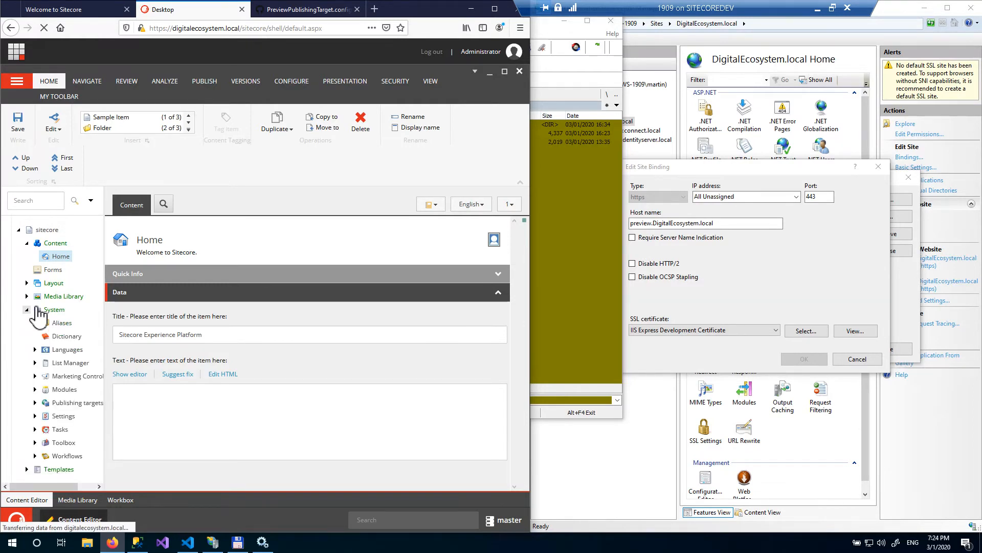
click(35, 403)
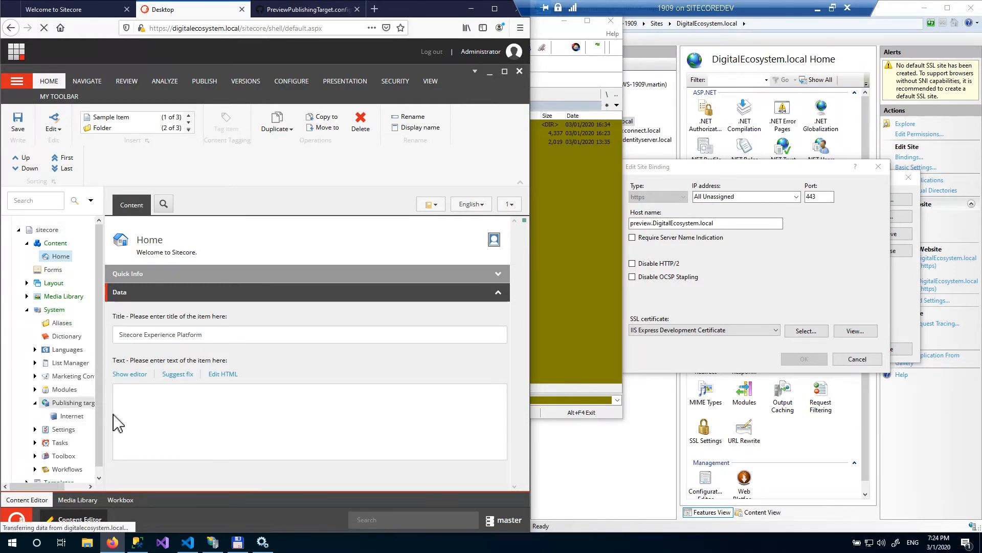
click(73, 416)
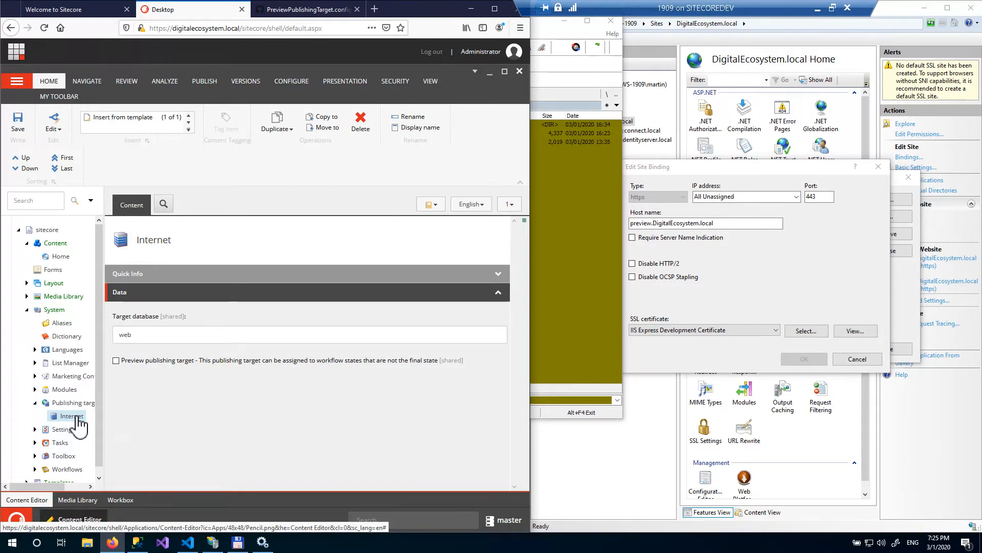
right_click(78, 417)
click(109, 419)
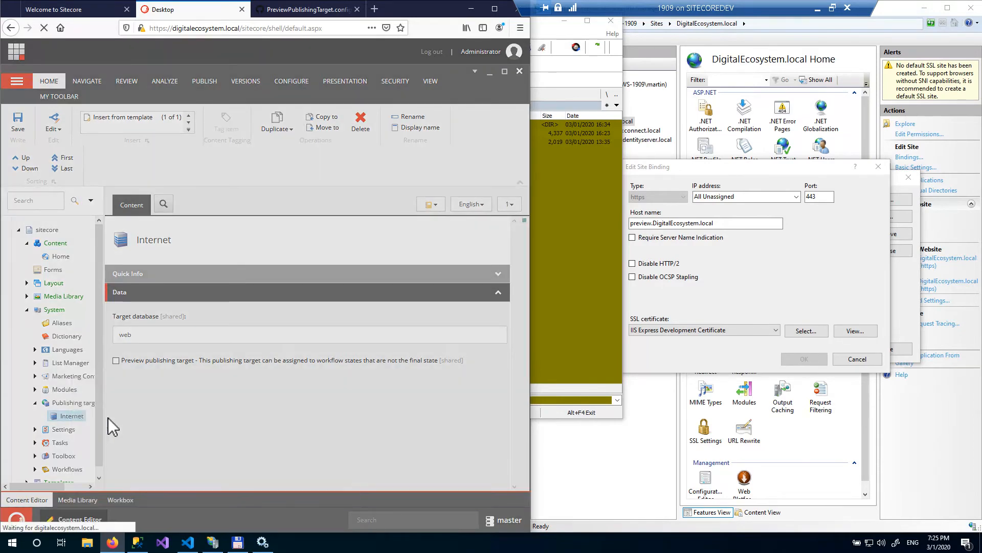
text(Preview)
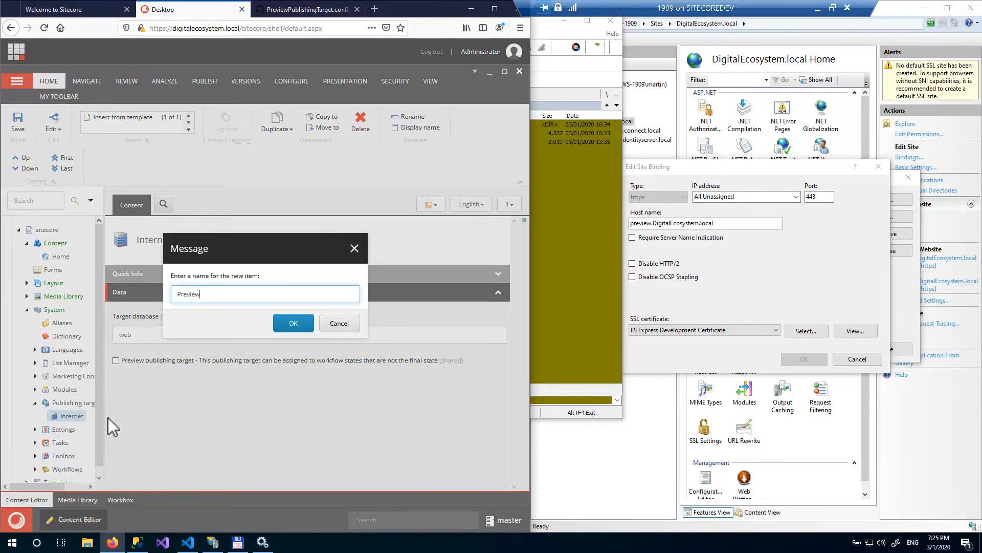
key(Return)
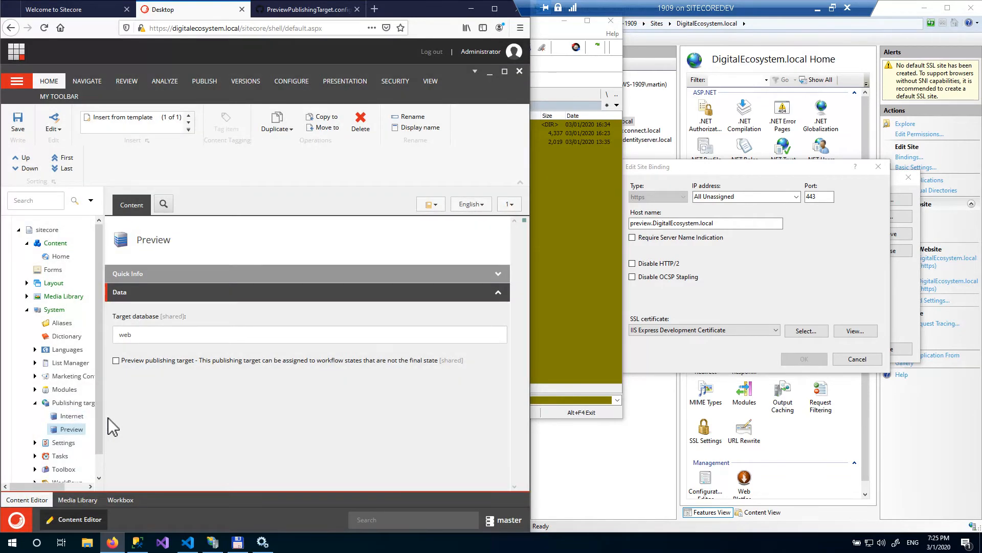
- Set the Preview target's database to preview, enable its Preview publishing target option, and save
double_click(154, 335)
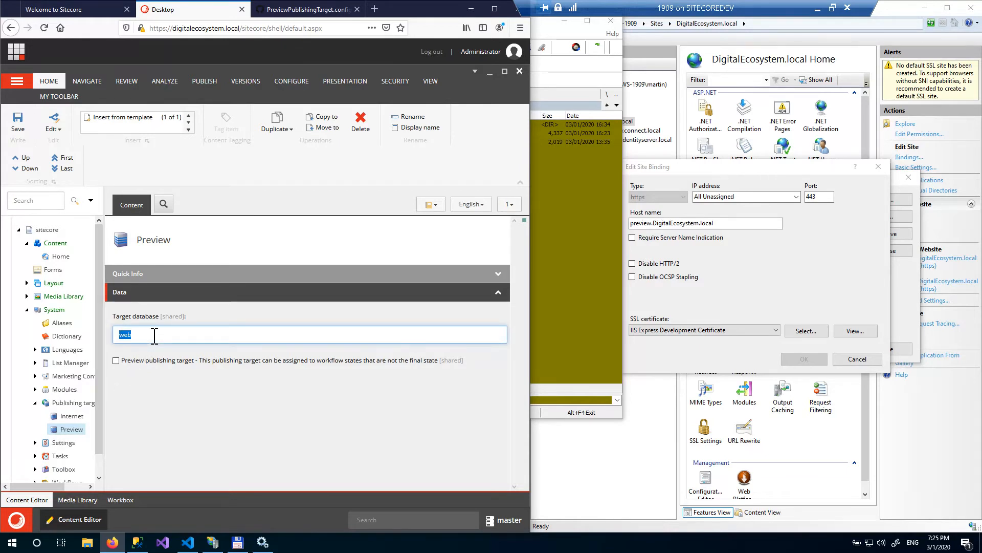
text(preview)
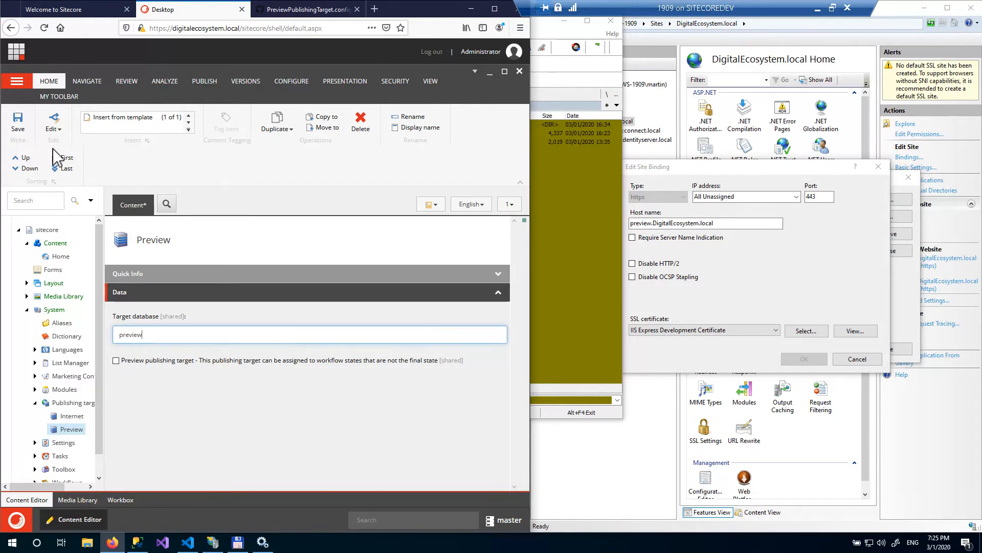
click(18, 125)
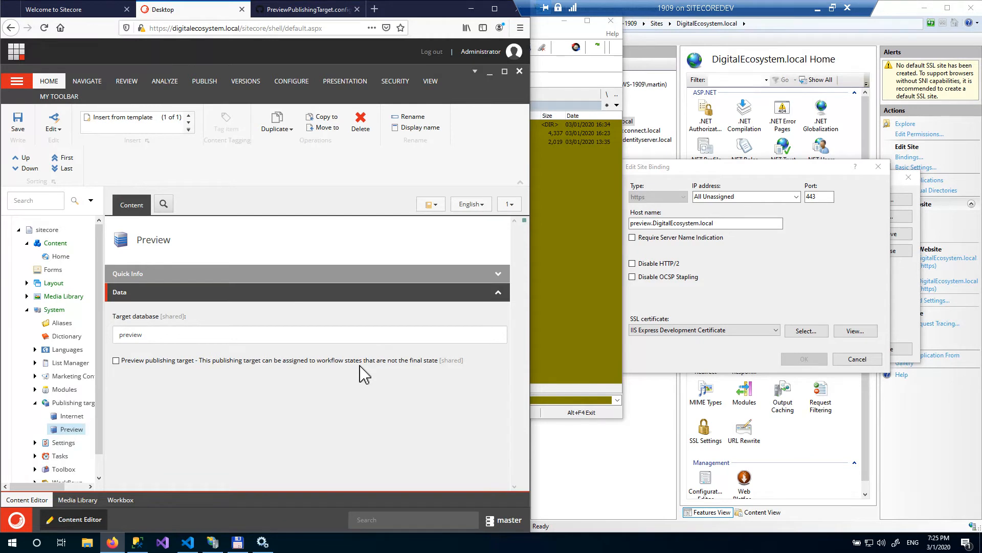
click(116, 360)
click(19, 123)
- Select Preview as a preview publishing target on the Sample Workflow's Draft state and save
scroll(41, 409, down, 1)
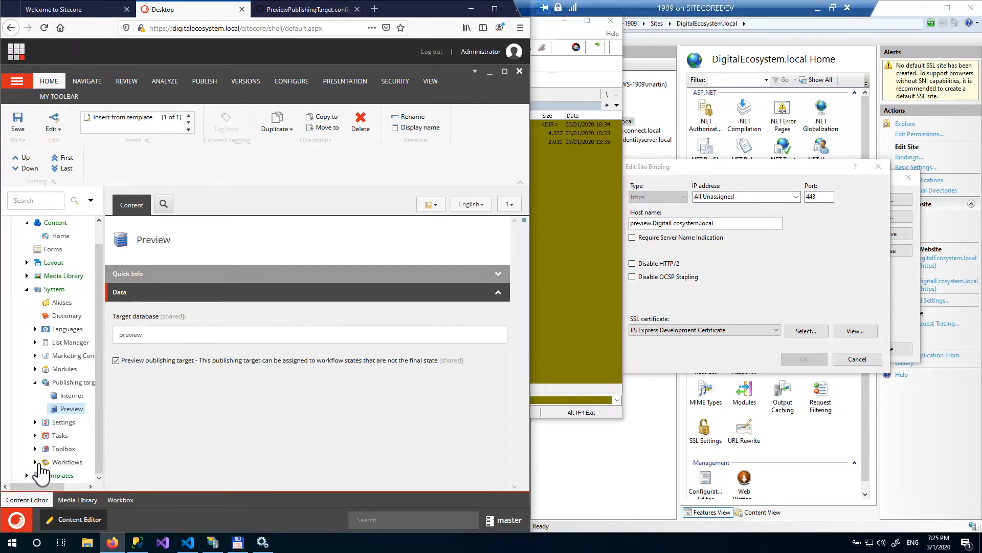
click(35, 462)
scroll(53, 448, down, 2)
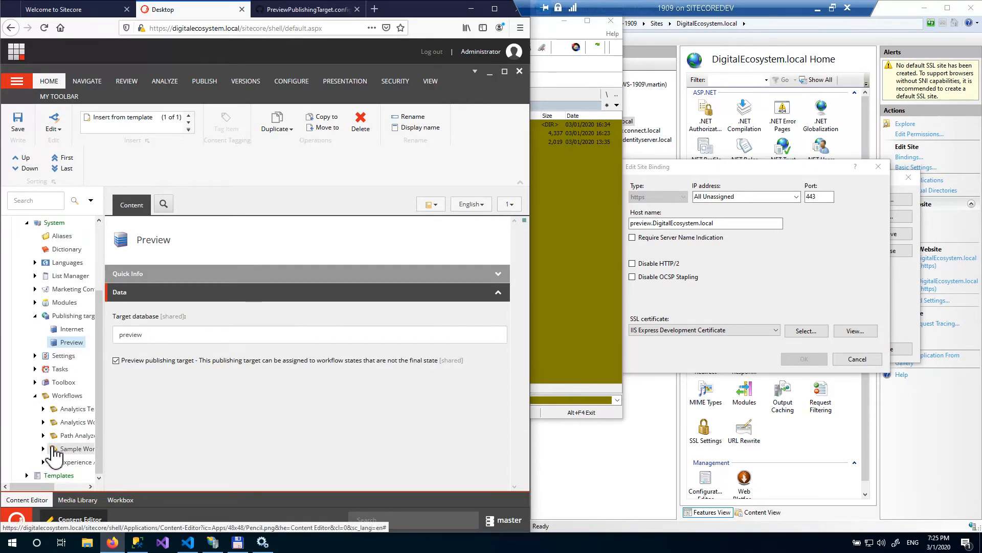
click(43, 449)
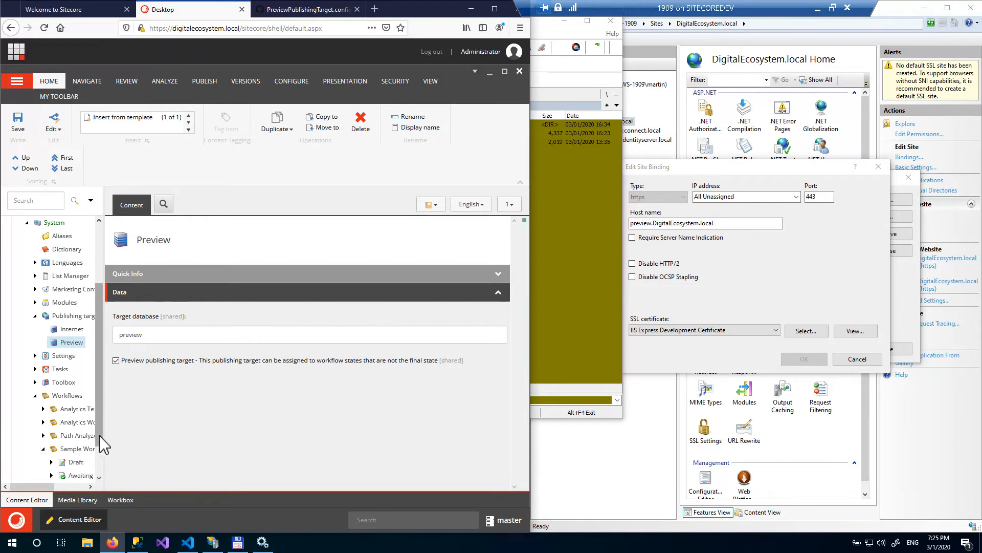
scroll(100, 450, down, 2)
drag(52, 487, 59, 487)
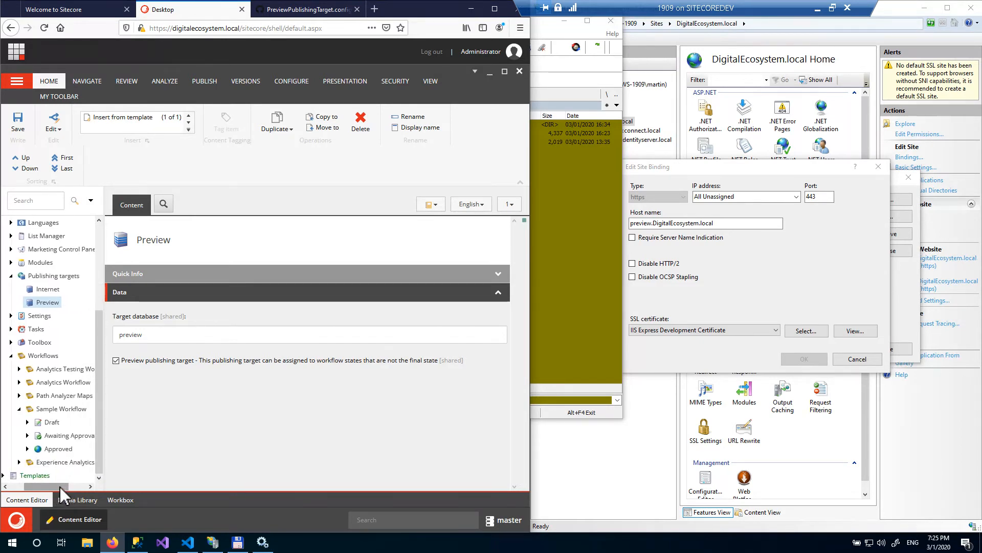
click(54, 450)
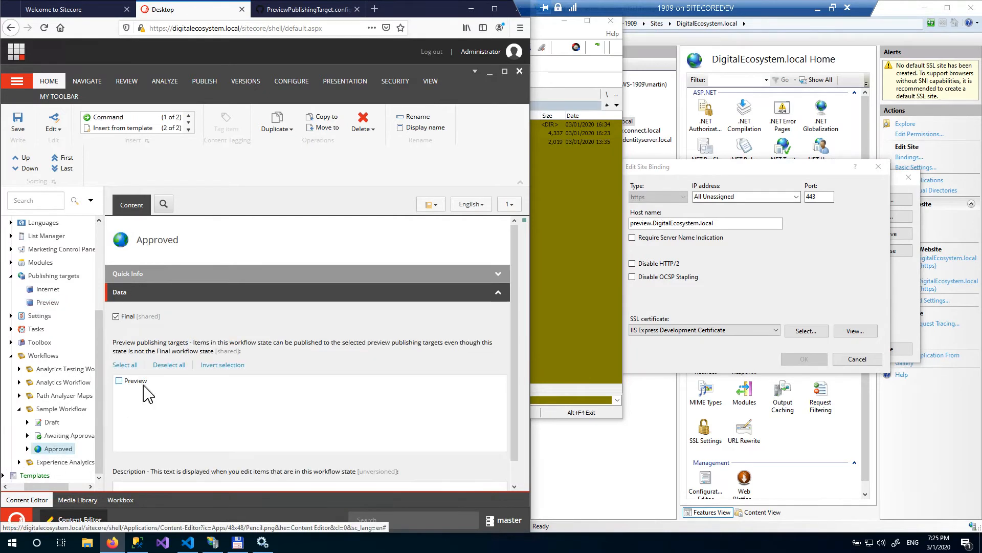
click(53, 423)
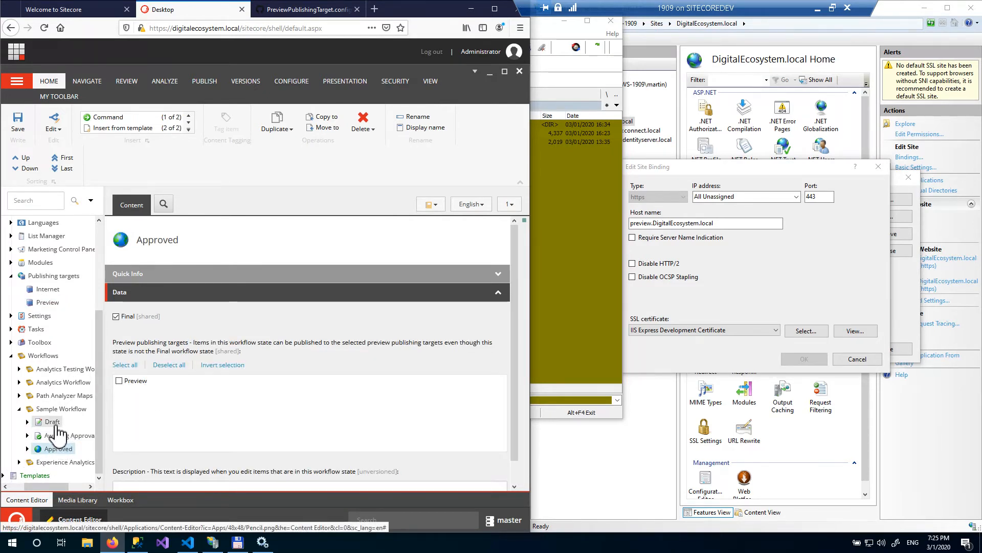
click(119, 382)
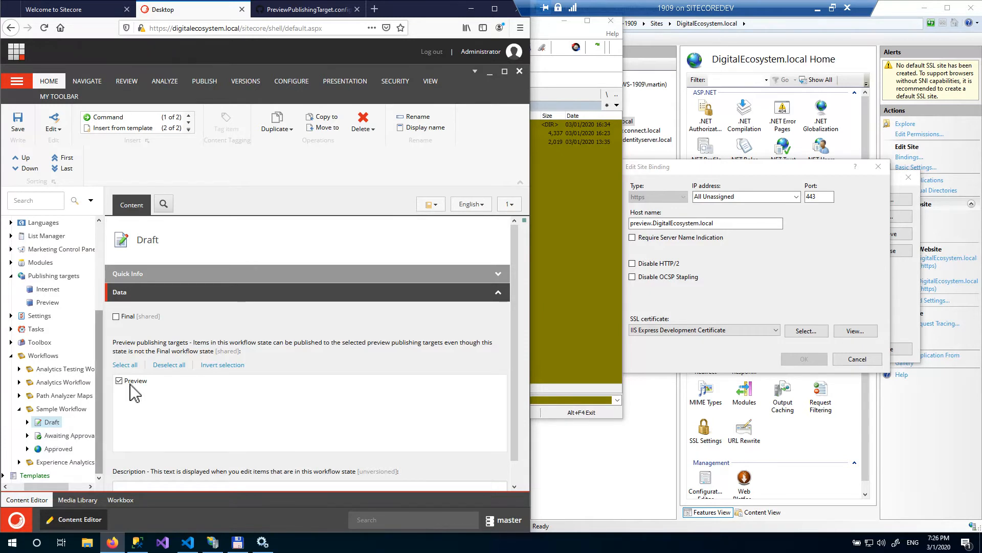
click(29, 136)
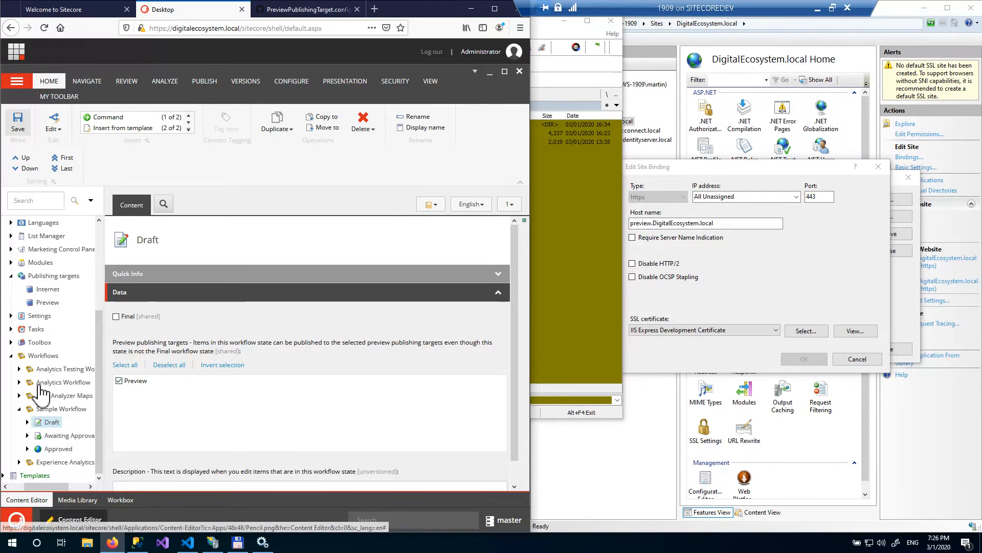
- Select Preview as a preview publishing target on the Awaiting Approval state and save
click(63, 436)
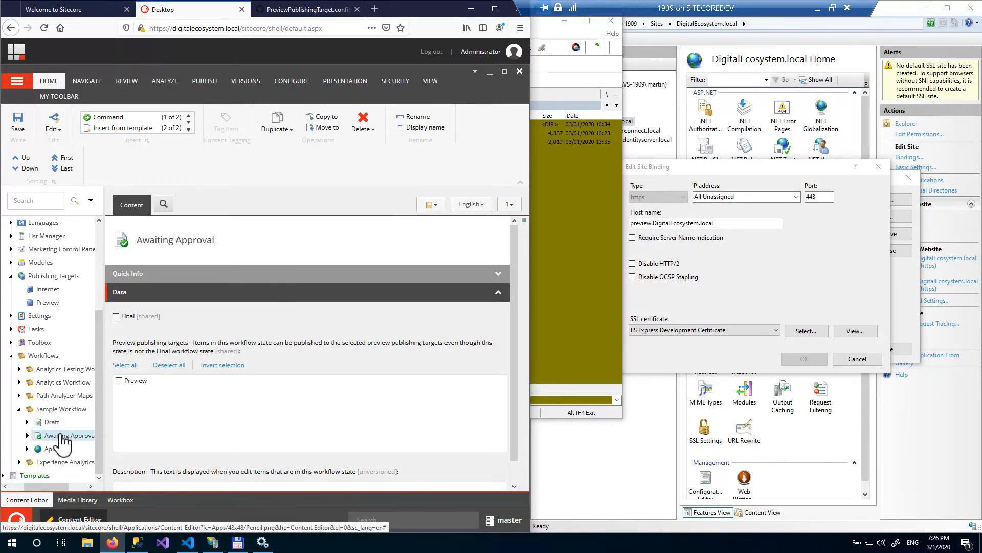
click(120, 382)
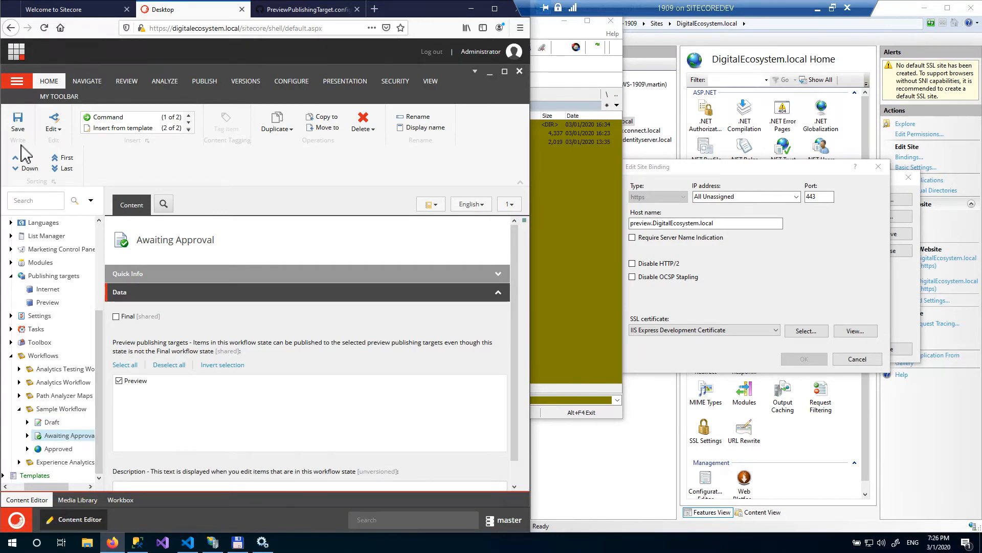
click(22, 126)
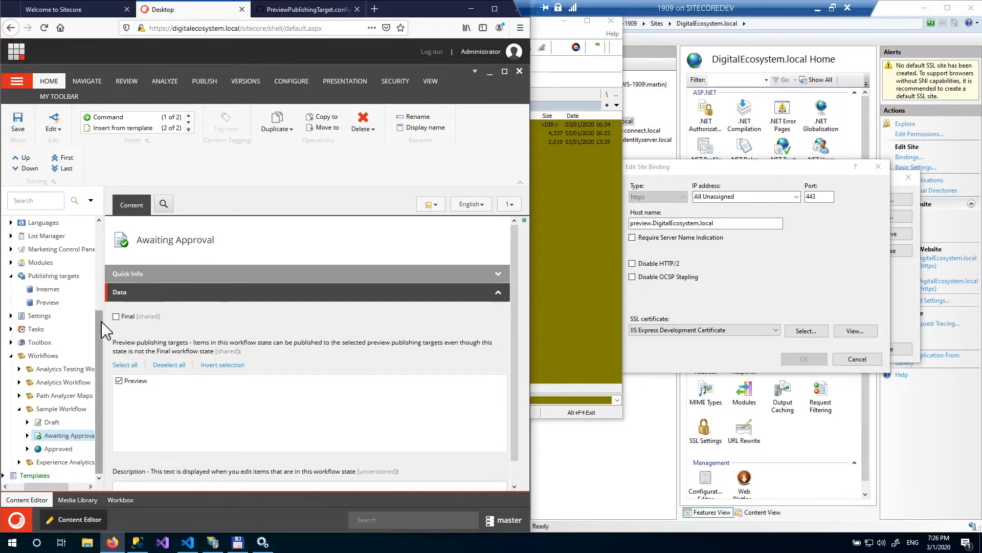
drag(101, 322, 94, 248)
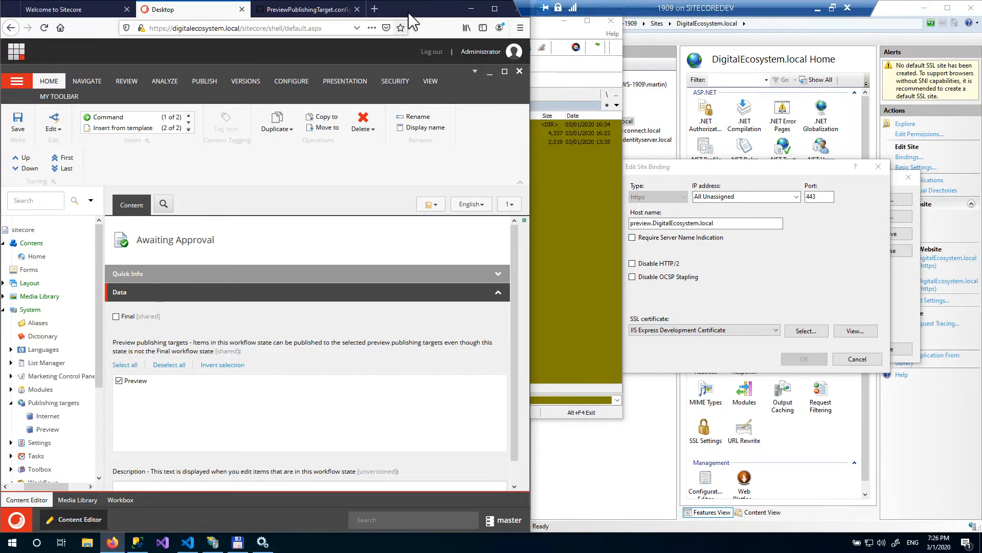
drag(409, 14, 414, 15)
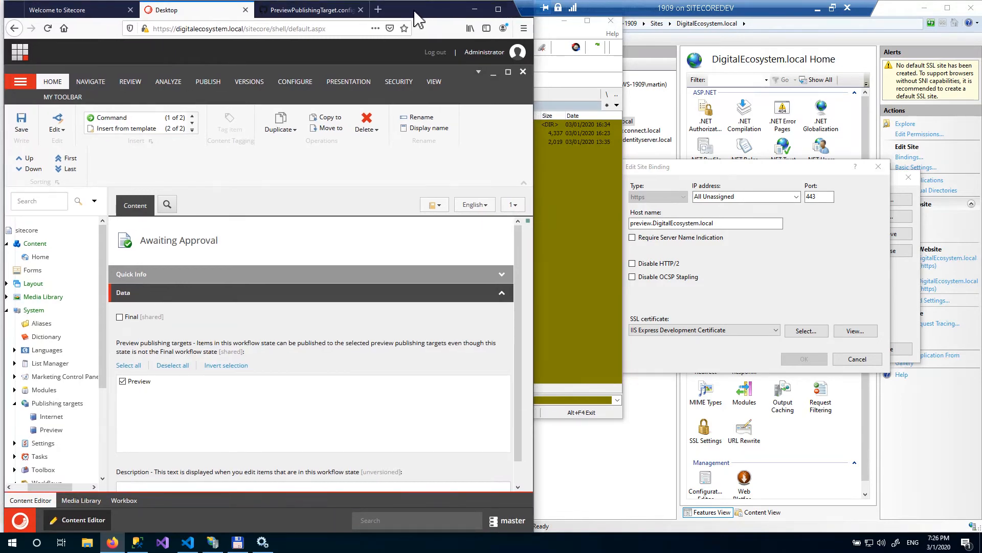
click(77, 9)
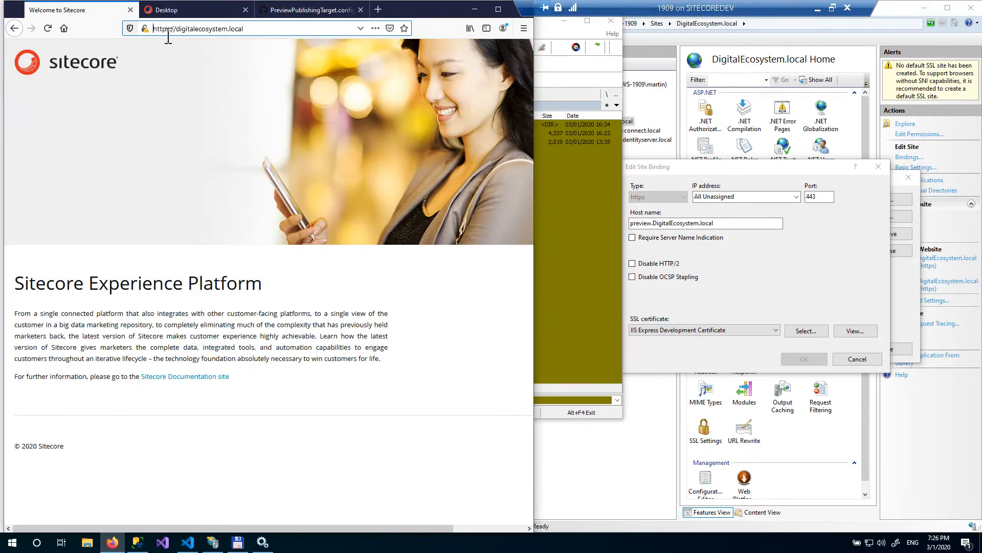
click(163, 30)
click(177, 29)
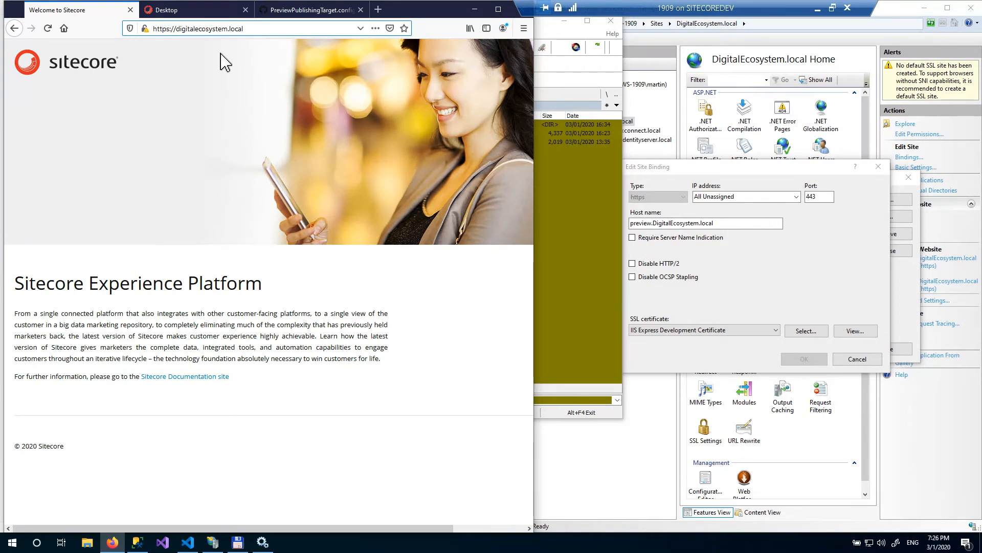
text(preview.)
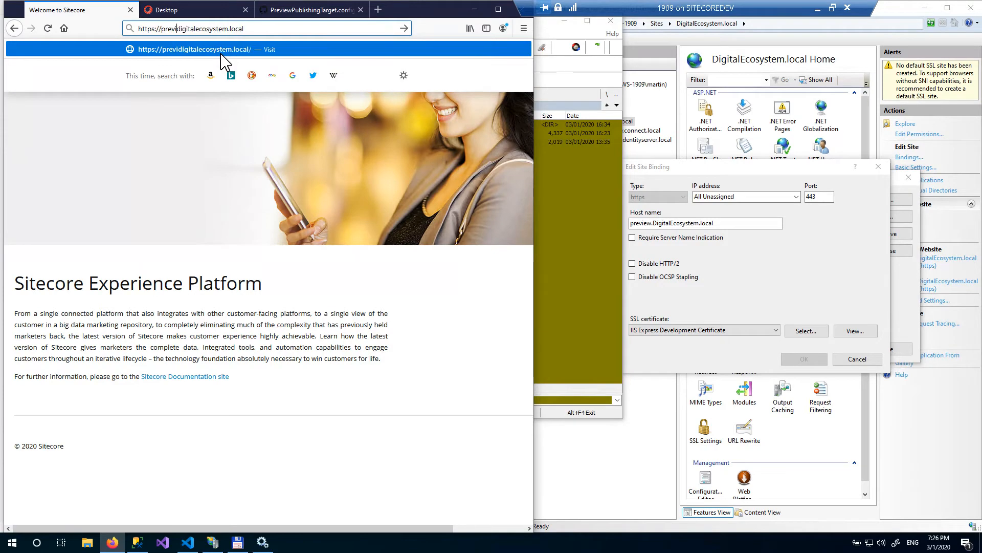
key(Return)
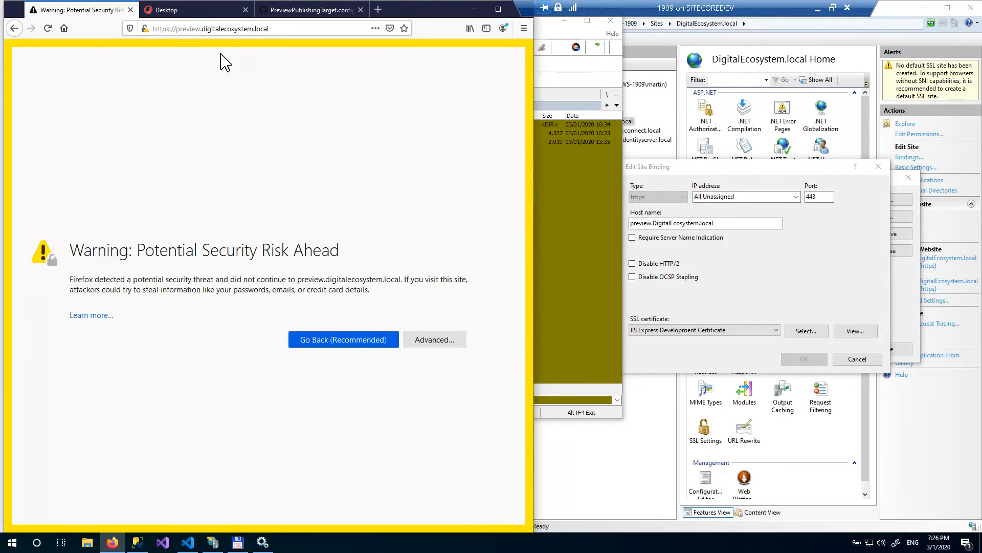
click(437, 349)
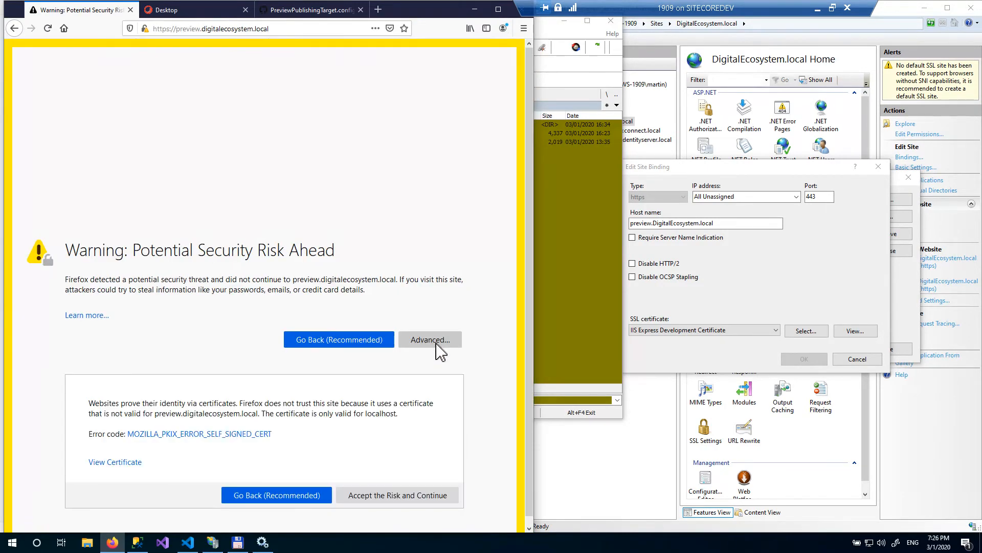
click(450, 500)
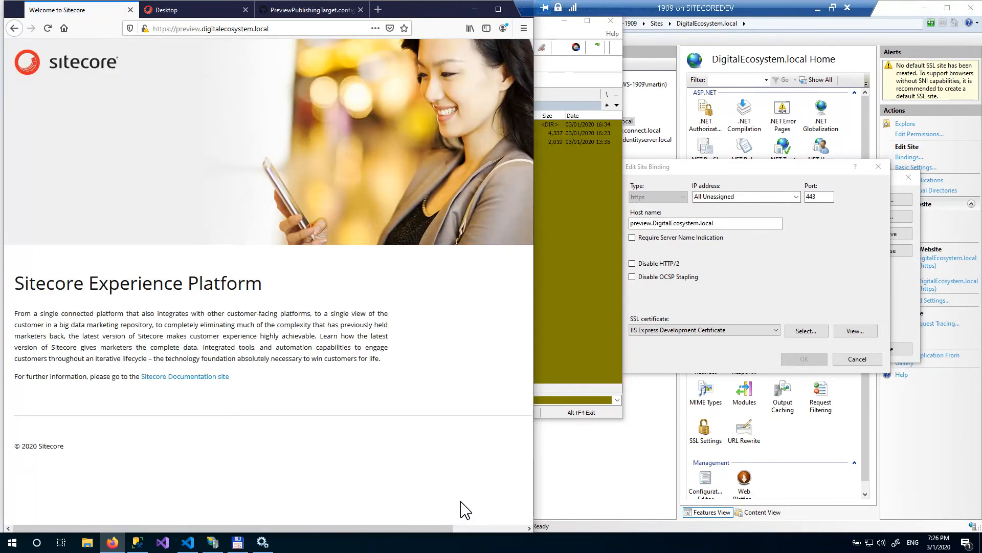
click(210, 13)
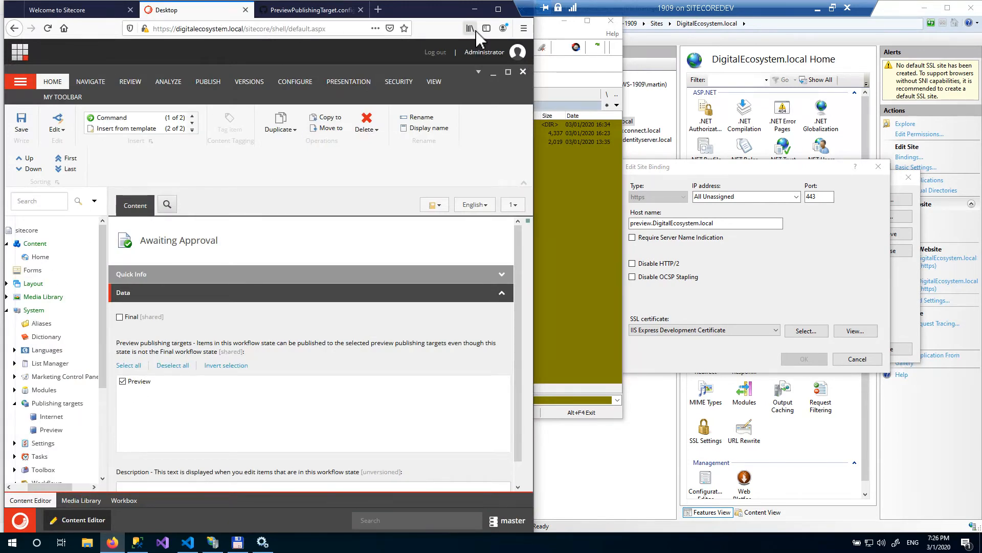
- Insert a new Sample Item named test under the Home content item
click(498, 9)
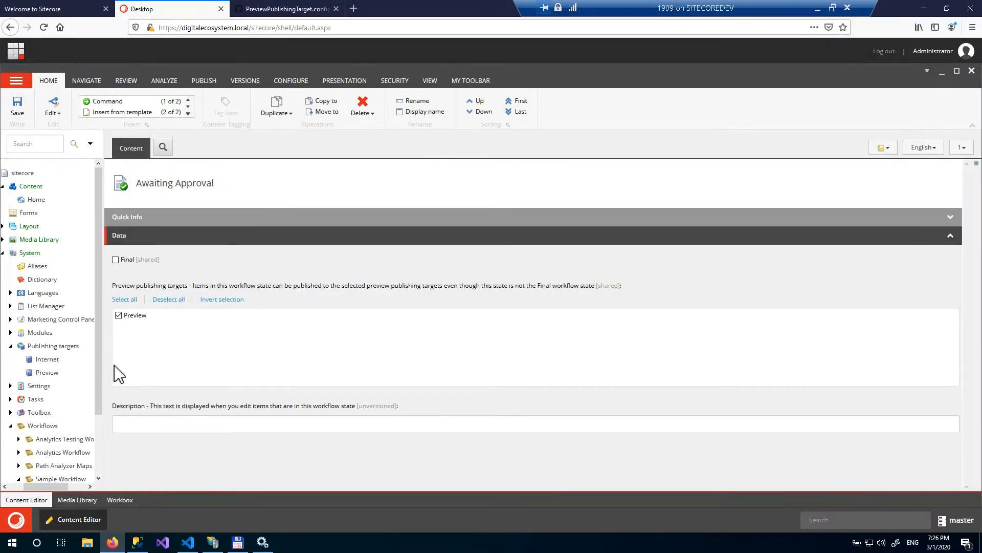
drag(104, 371, 170, 367)
click(59, 200)
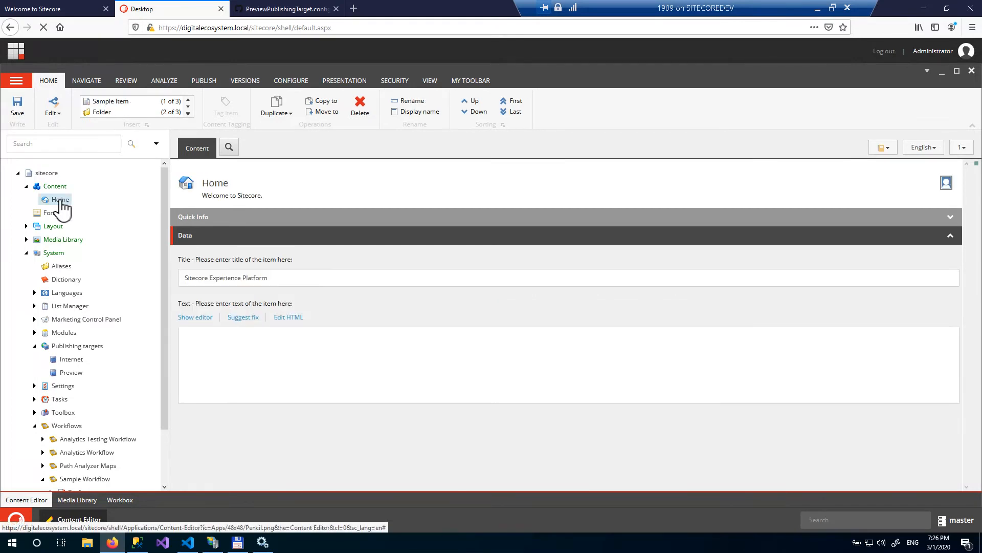
right_click(58, 200)
mouse_move(102, 214)
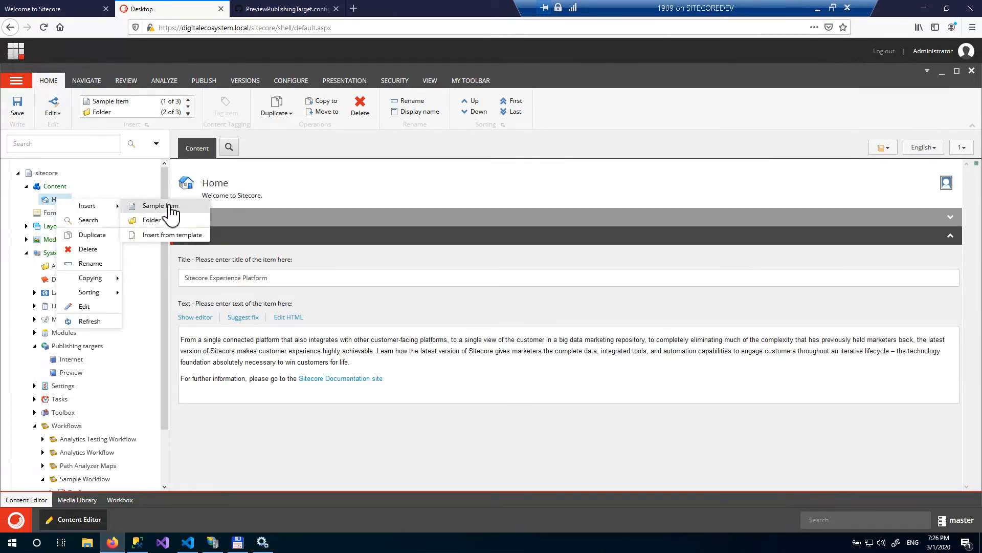
click(174, 210)
text(test)
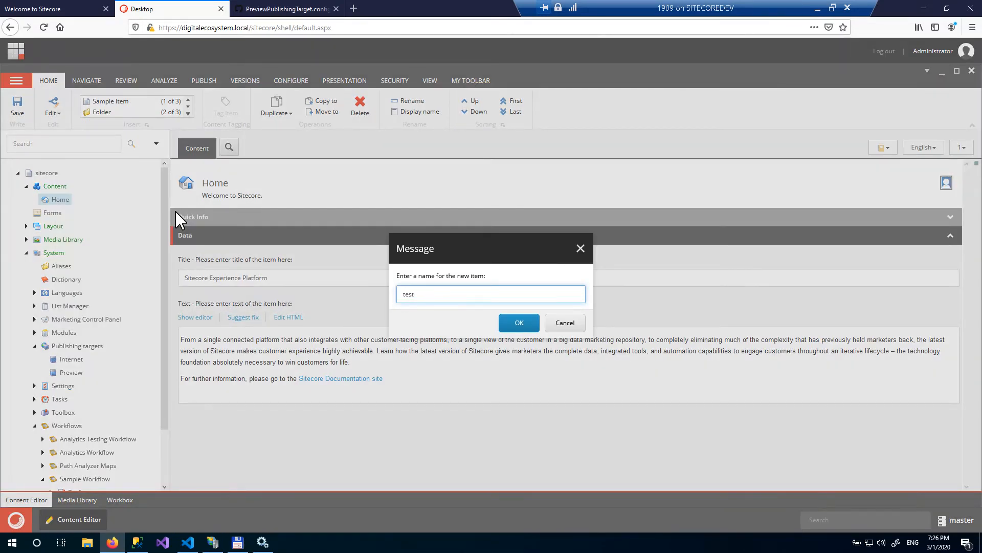
key(Return)
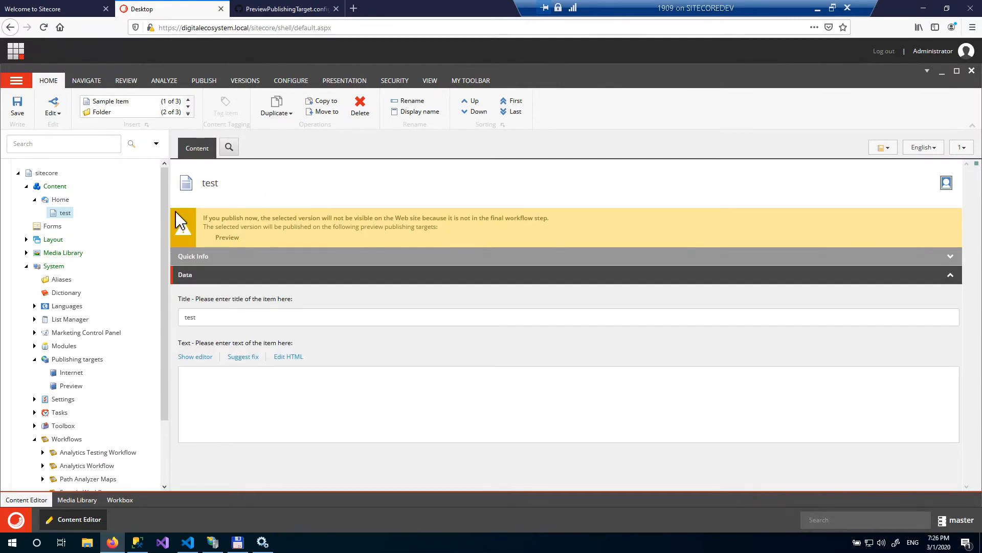
- Enter 'test page' as the test item's text in the rich text editor, accept it, and save the item
click(194, 356)
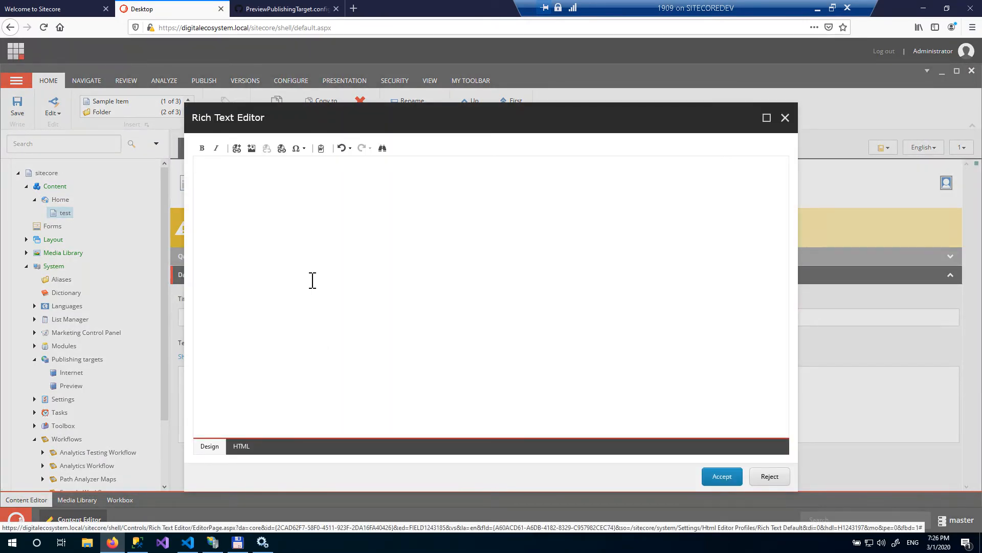
text(yes)
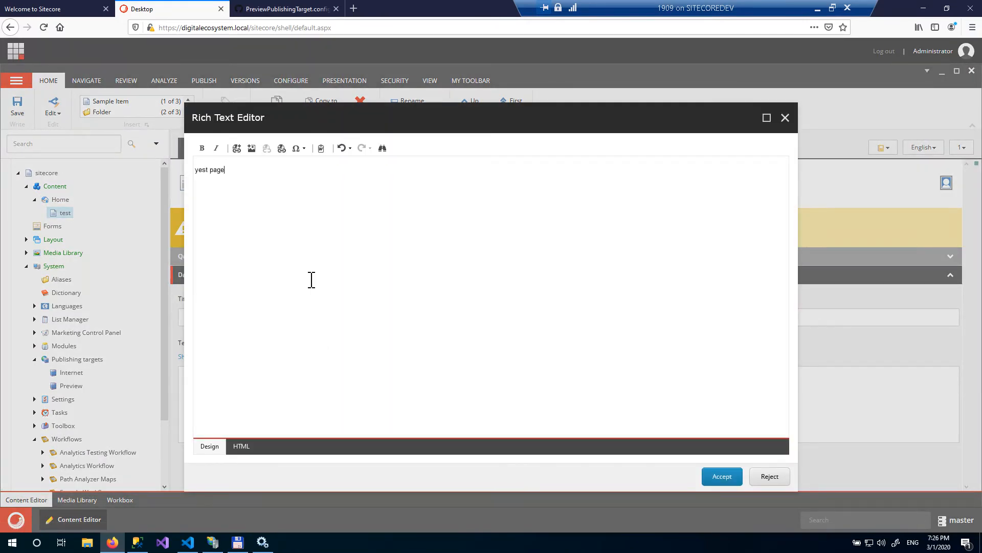
text(t)
click(722, 479)
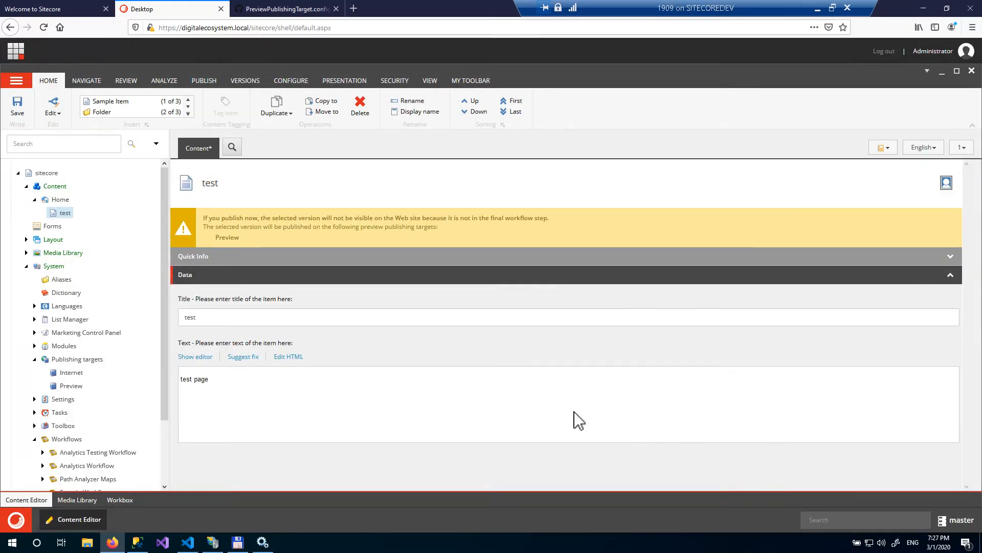
click(23, 114)
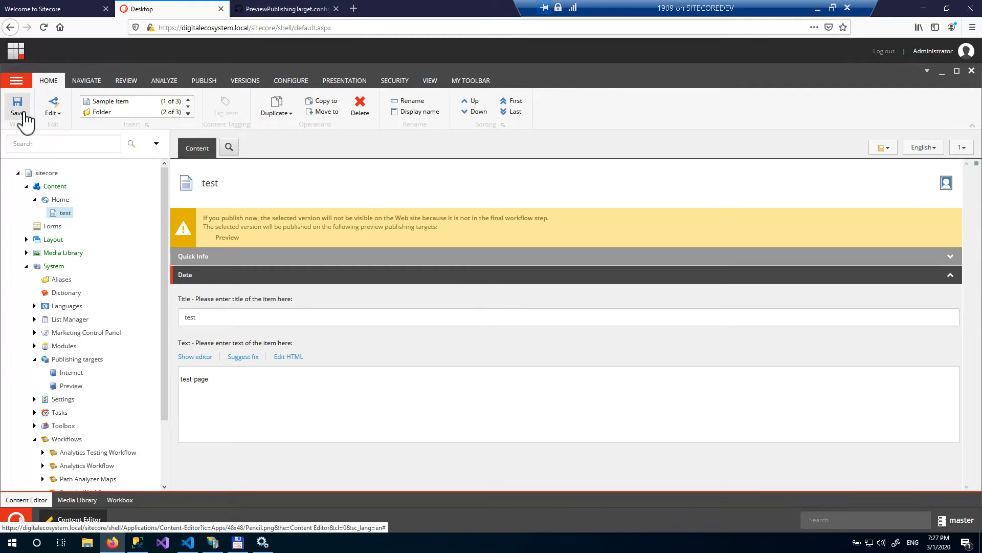
- Republish the test item to both the Internet (web) and Preview (preview) publishing targets, confirming the republish
right_click(67, 217)
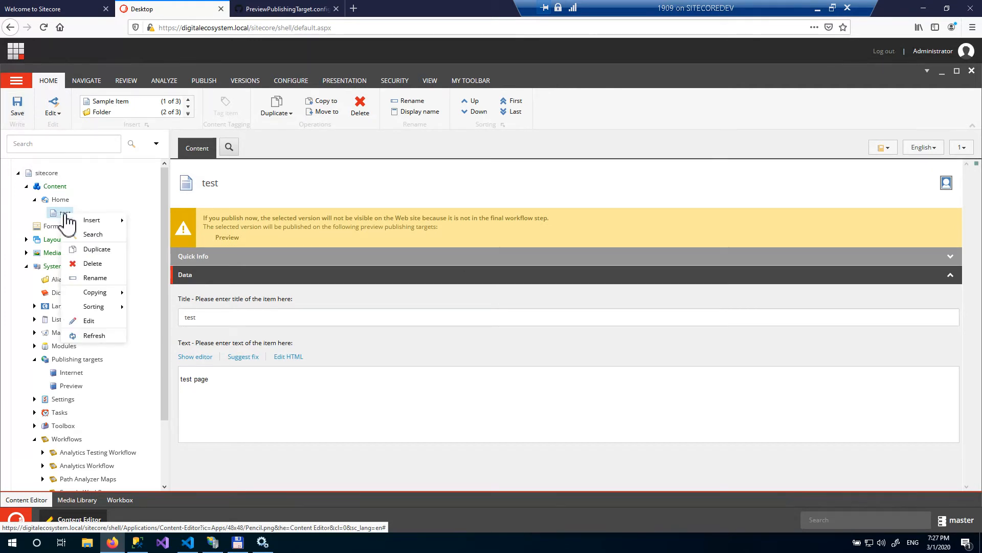
click(207, 82)
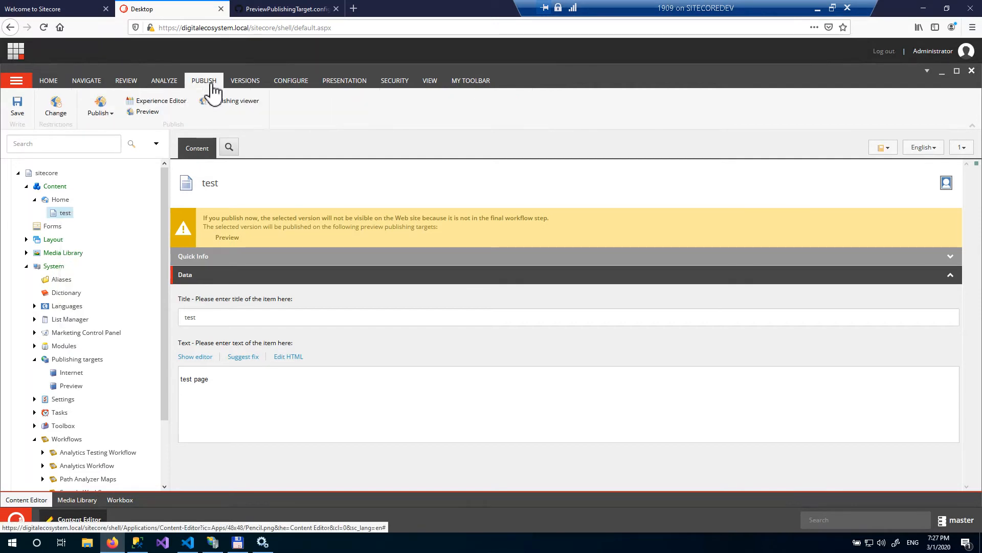
click(111, 115)
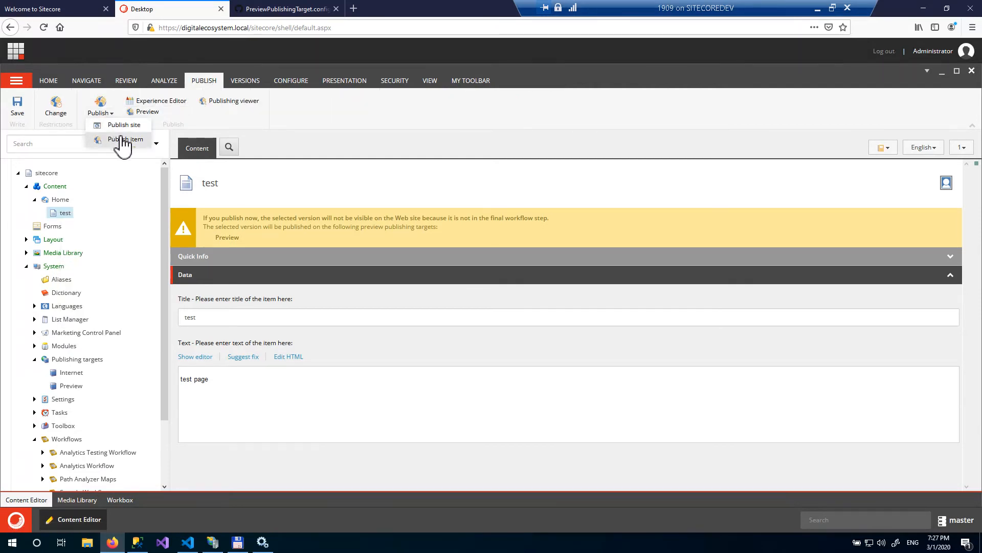
click(123, 139)
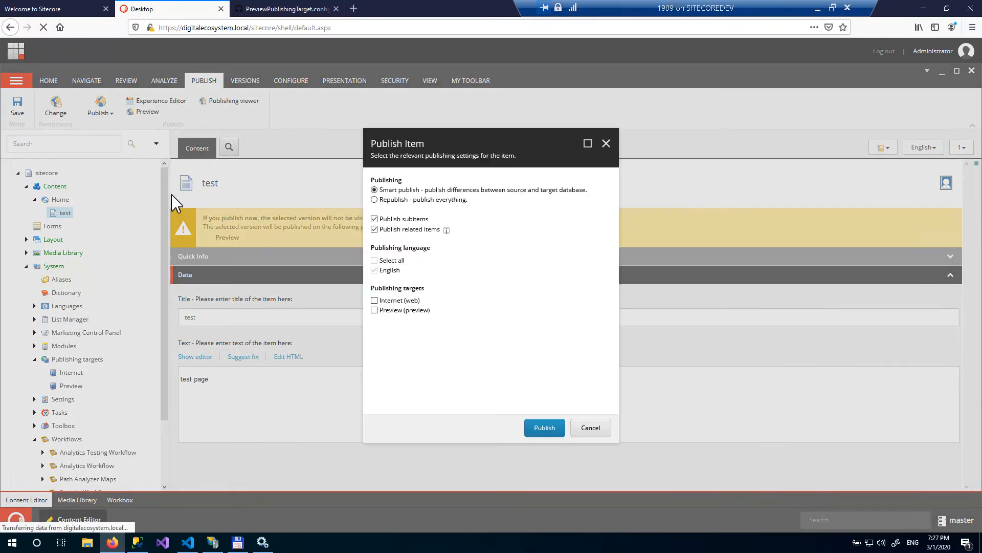
click(392, 200)
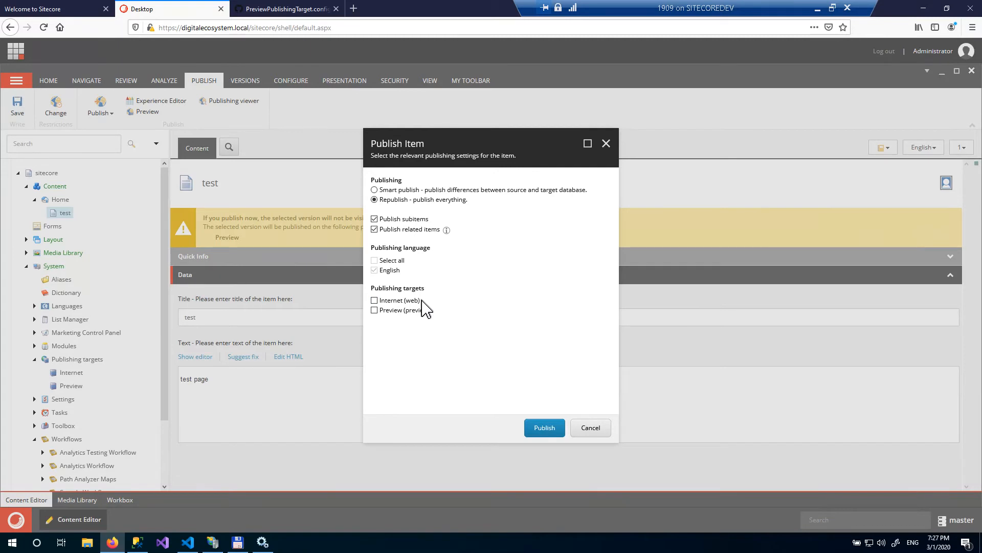
drag(421, 301, 406, 301)
click(458, 305)
click(374, 300)
click(374, 310)
click(543, 430)
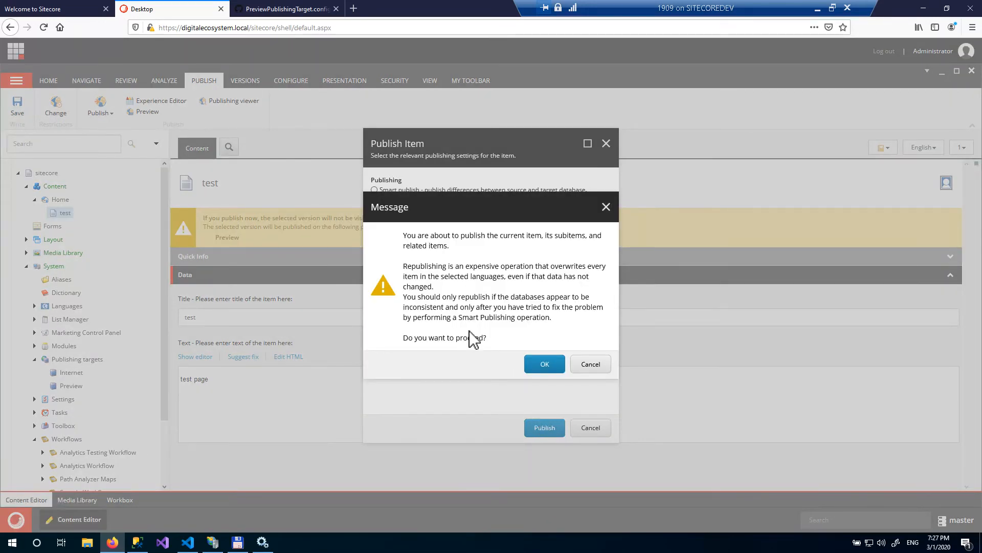
click(539, 365)
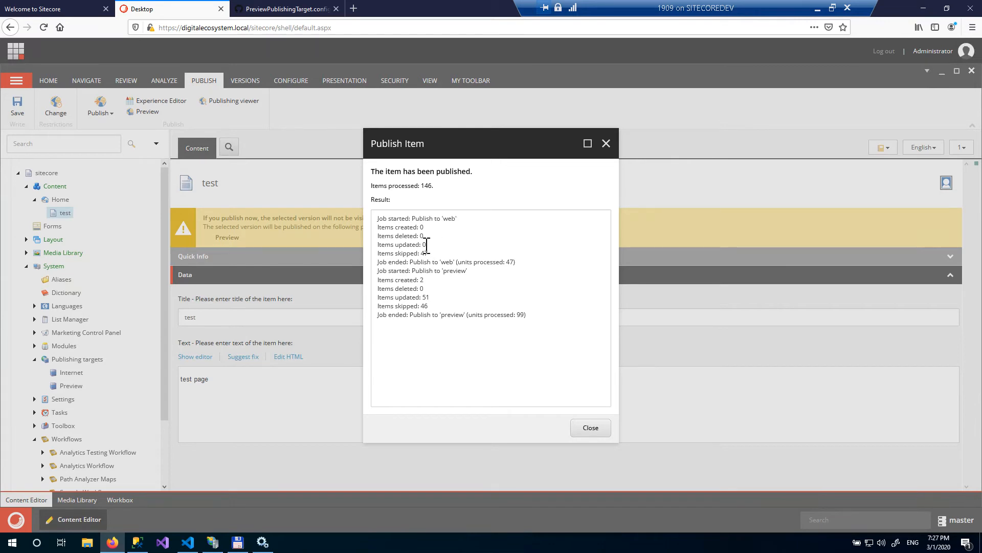
- Review the publish results for the web and preview jobs, then close the Publish Item dialog
drag(378, 229, 437, 234)
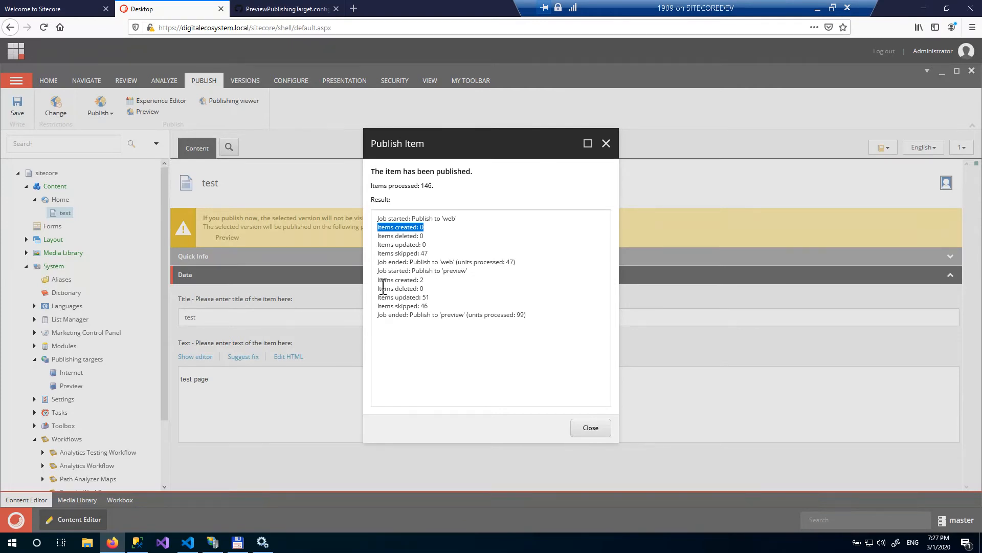
drag(378, 280, 433, 284)
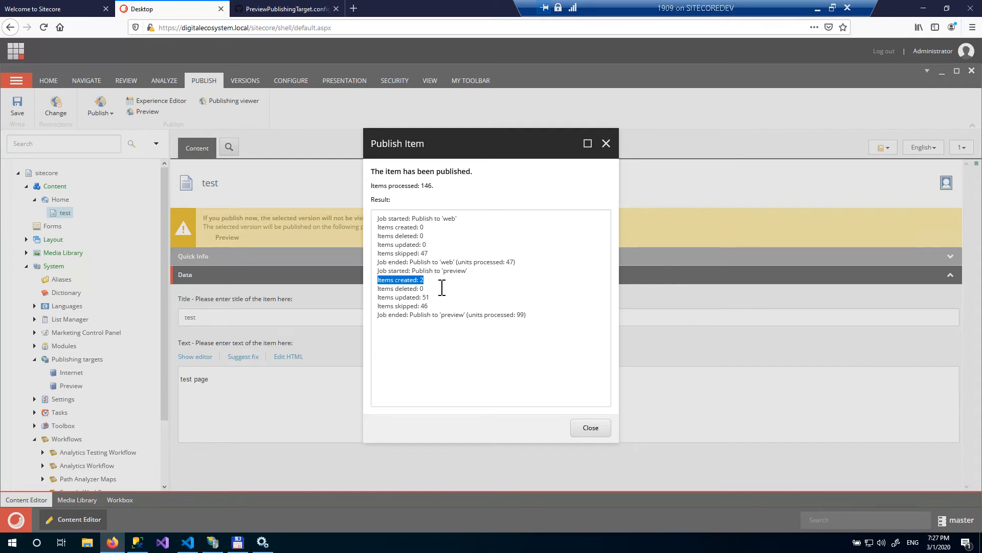
click(441, 288)
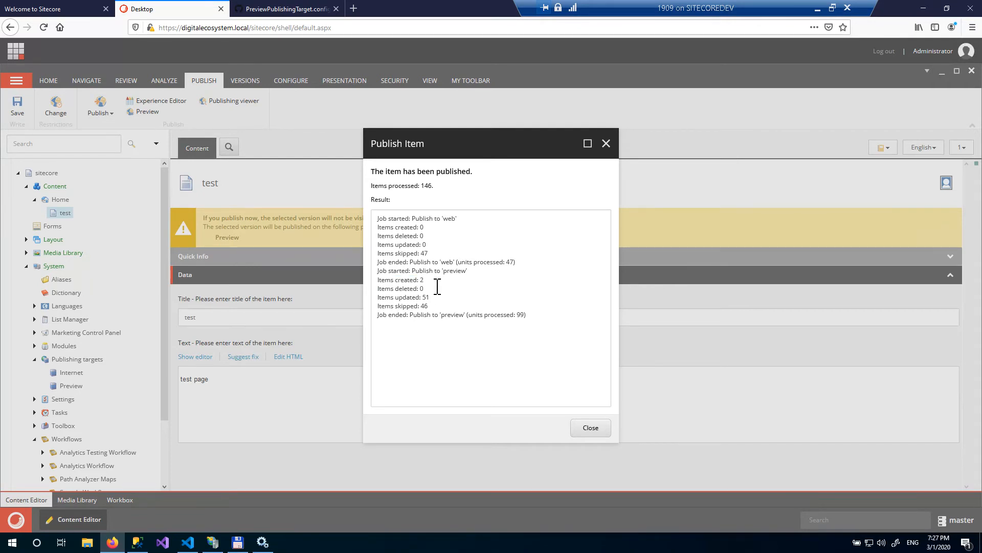
double_click(453, 272)
double_click(452, 219)
click(589, 429)
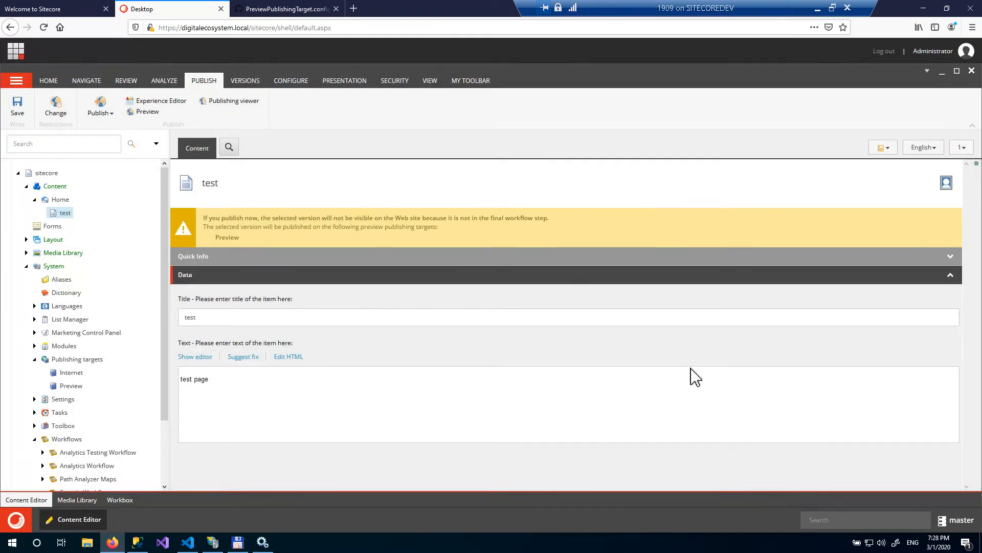
- Switch the content database to preview and open the test item in the Content Editor
click(964, 522)
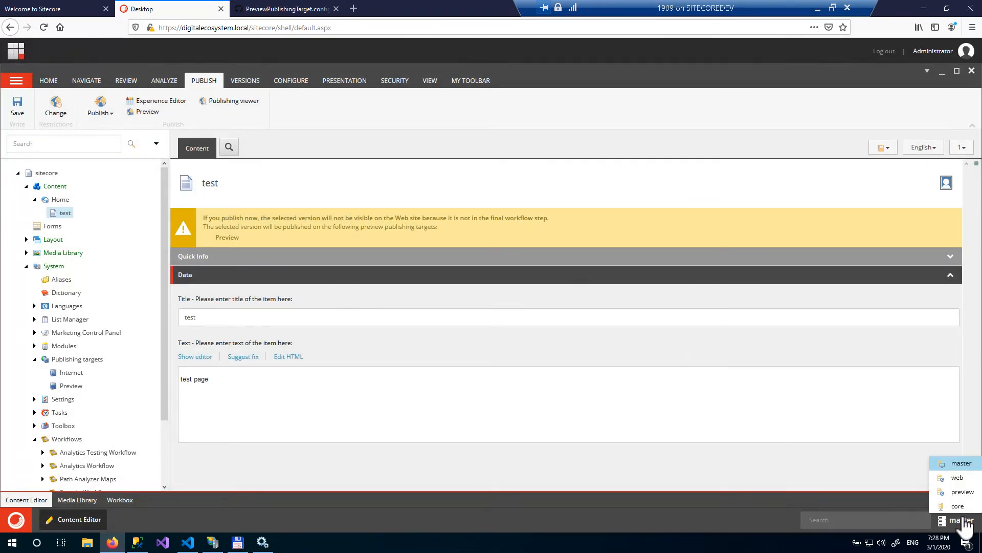
click(962, 491)
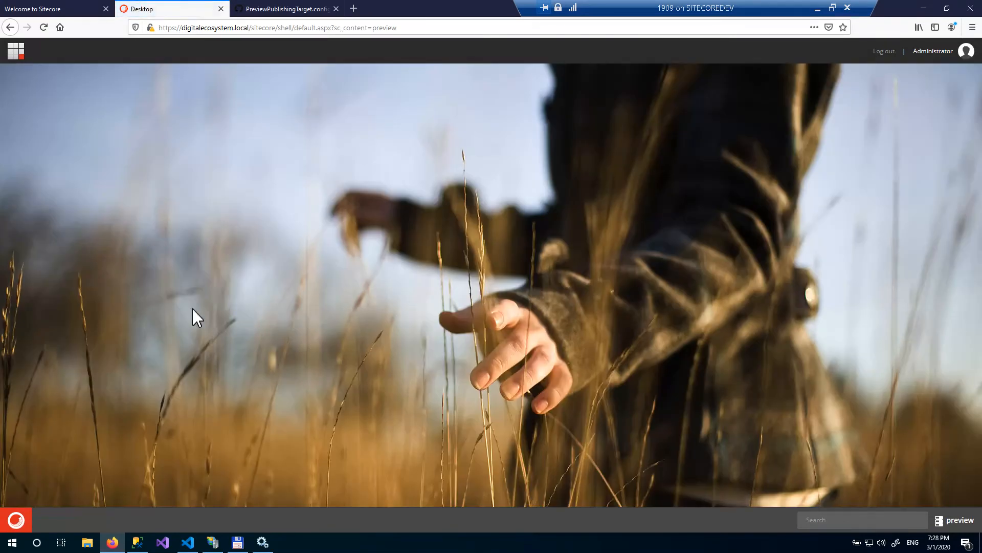
click(15, 519)
click(60, 228)
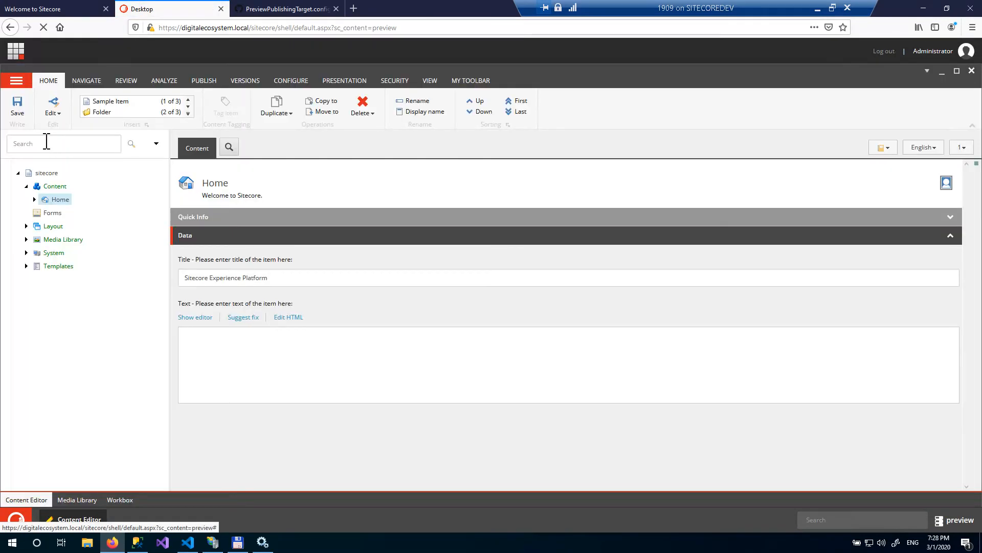
click(35, 199)
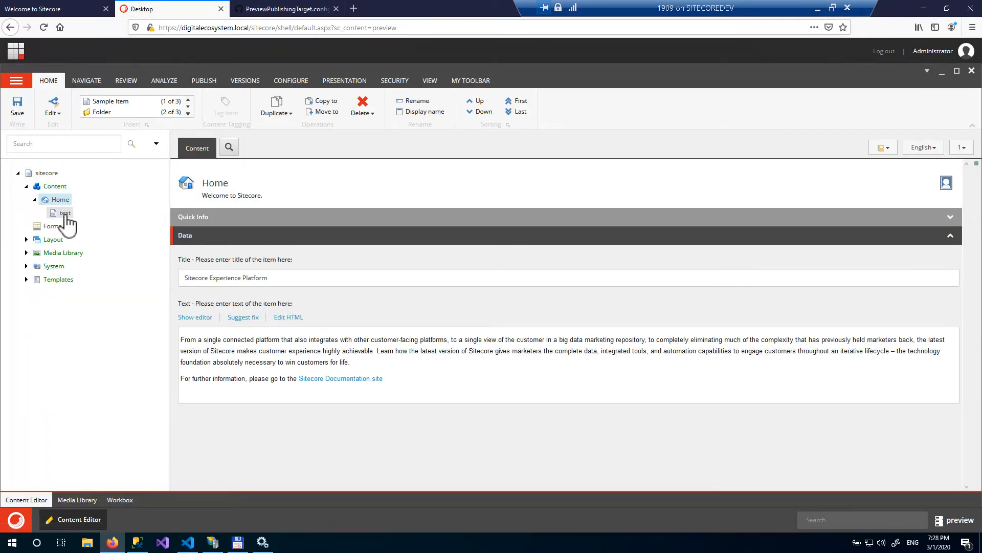
click(65, 214)
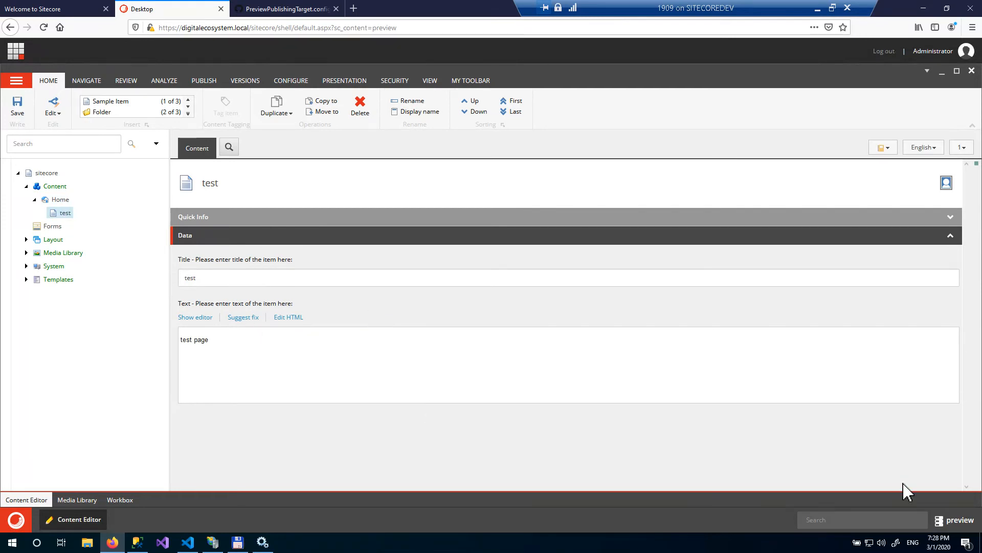
- Switch the content database to web and check the content tree in the Content Editor
click(957, 520)
click(957, 494)
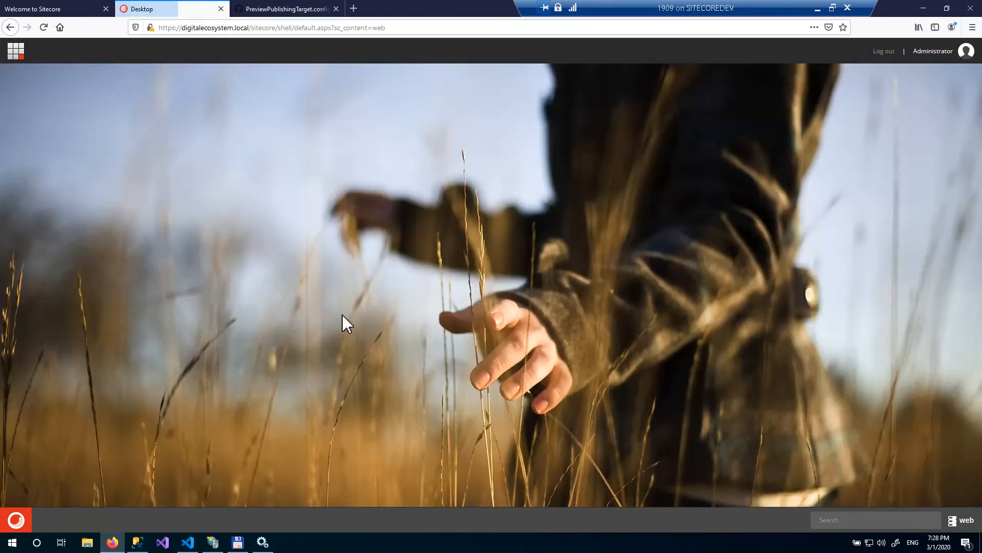
click(15, 520)
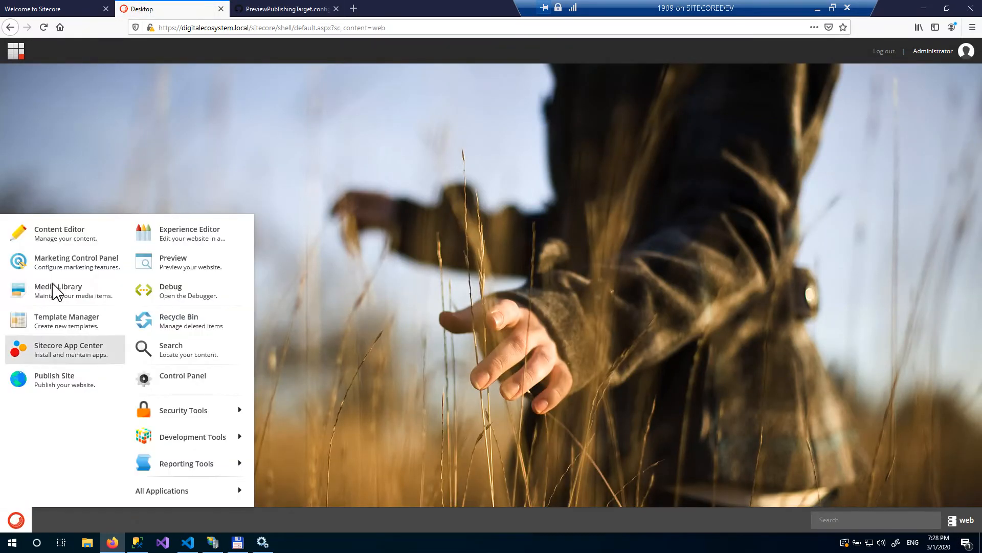
click(81, 238)
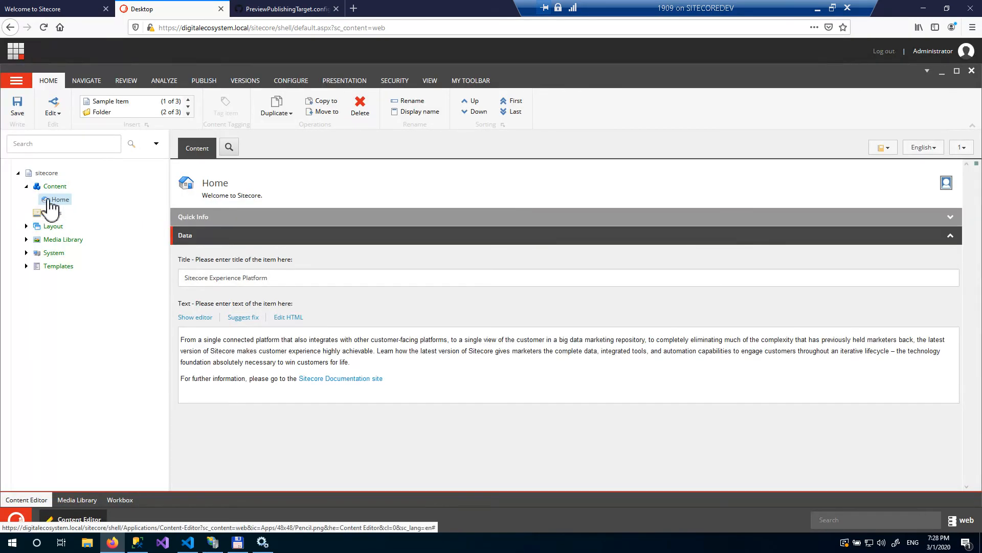
- Switch the content database back to master and reopen the Content Editor
click(962, 520)
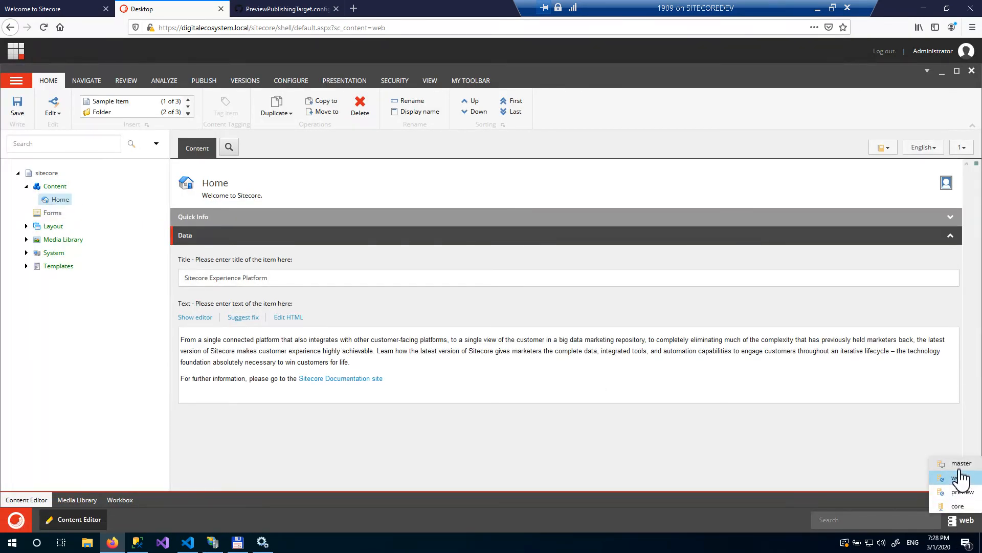
click(961, 464)
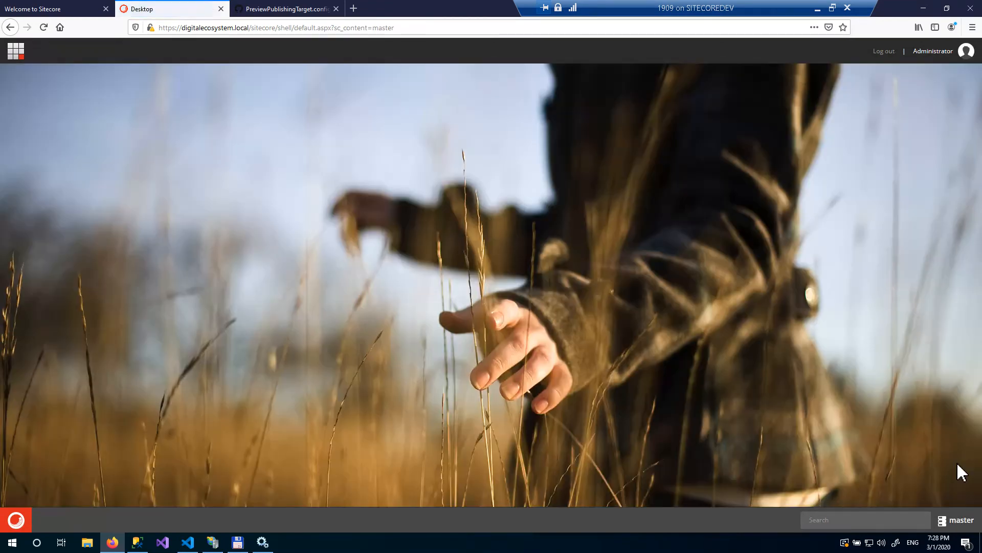
click(15, 520)
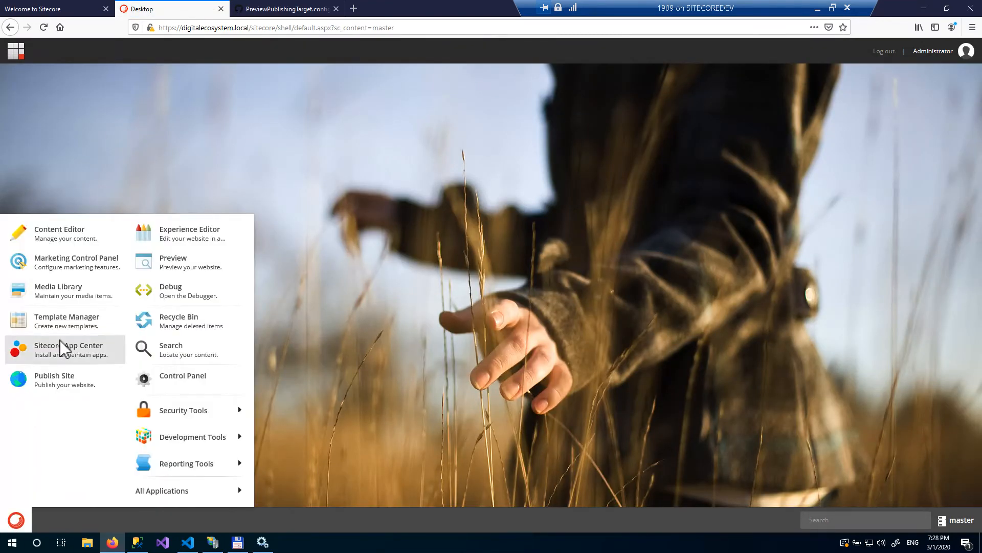
click(111, 227)
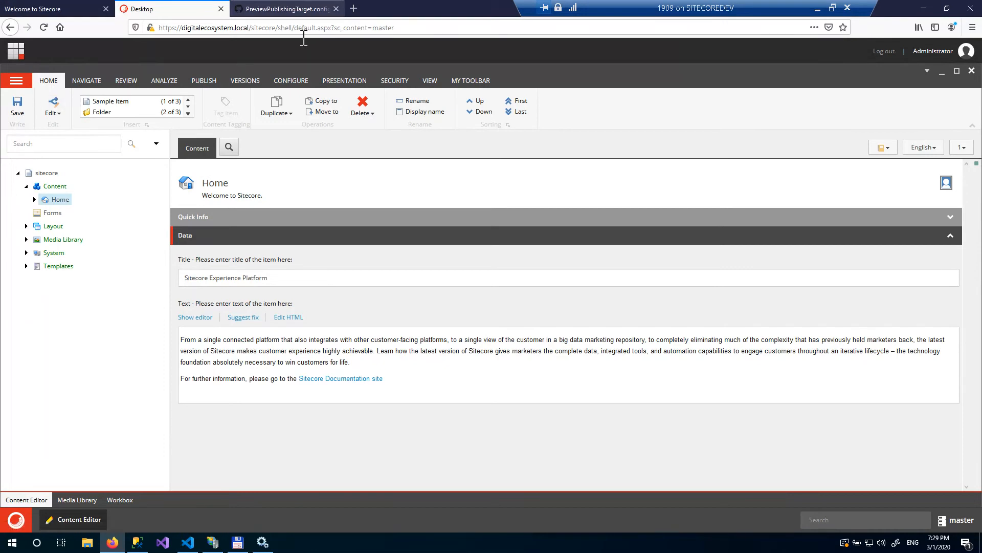
- Open a command prompt in the c:\solr\solr-8.1.1\bin folder from Total Commander
click(237, 542)
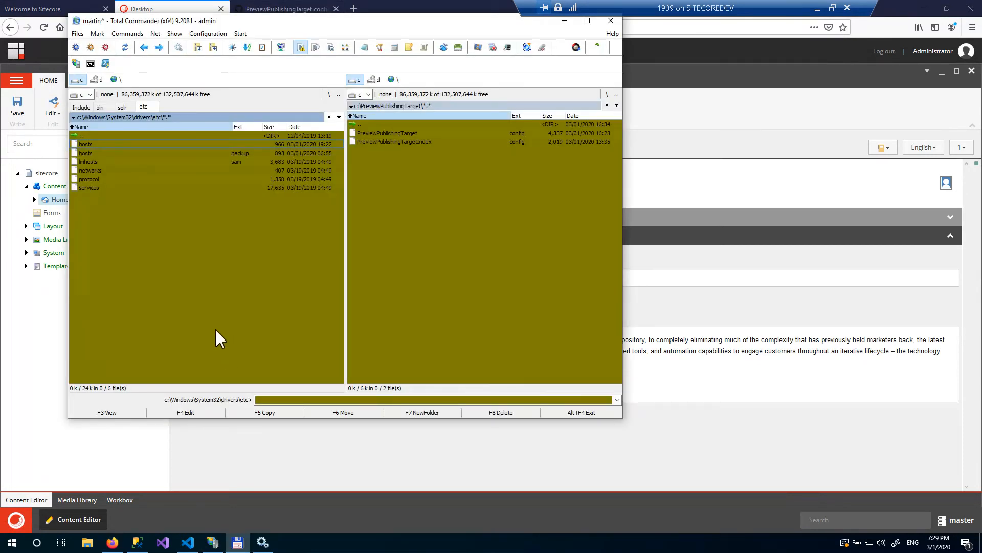
click(109, 107)
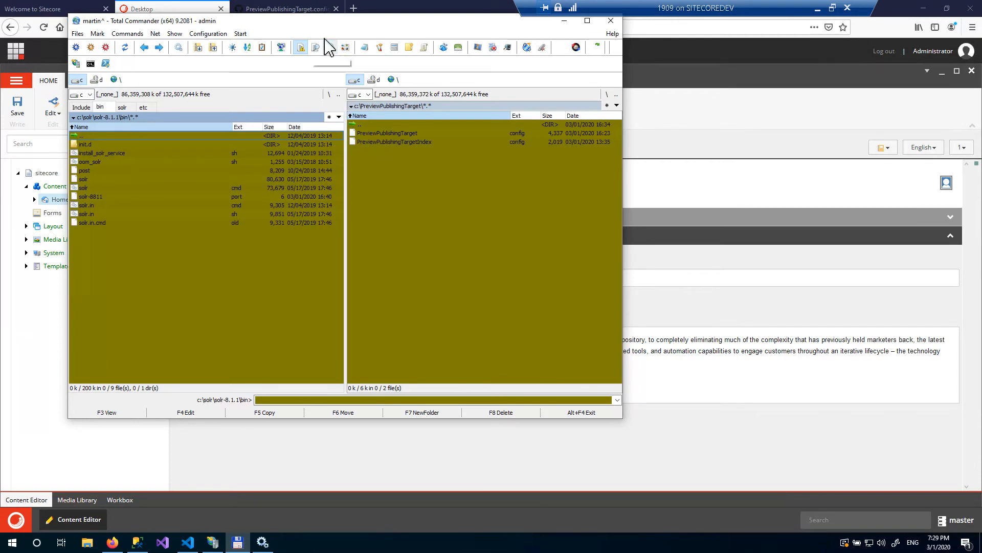
drag(328, 21, 385, 53)
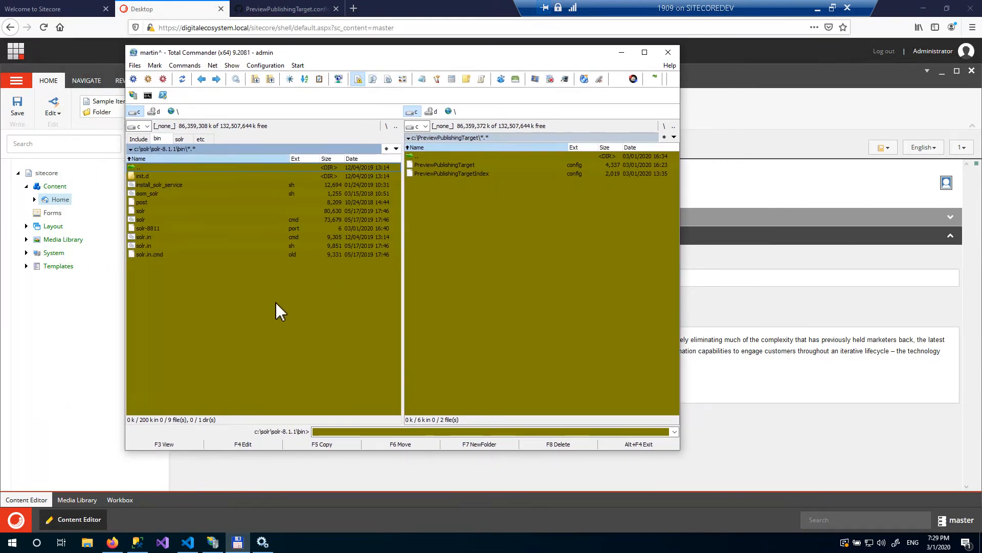
click(148, 96)
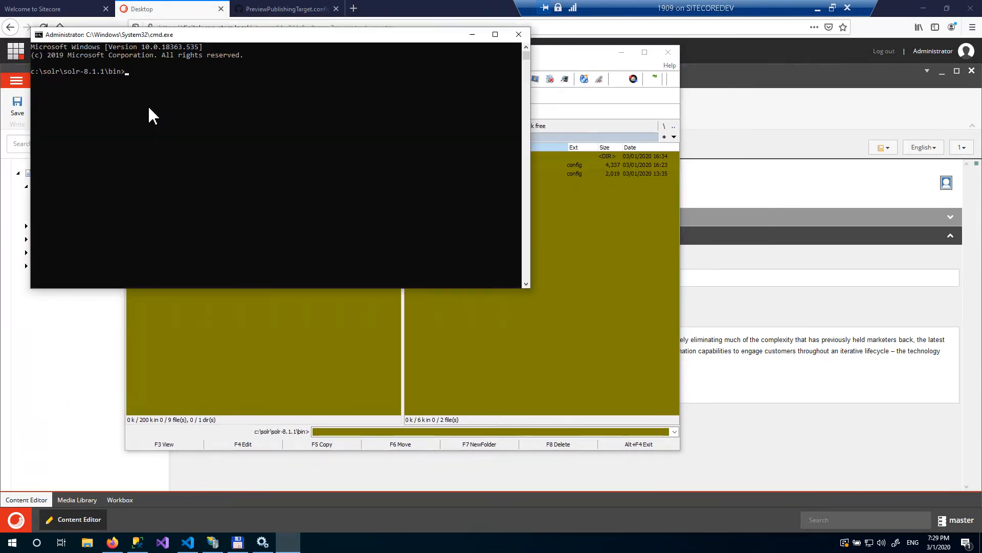
- Create a Solr core named DigitalEcosystem_preview_index from the command prompt, then close the prompt
click(237, 210)
text(so)
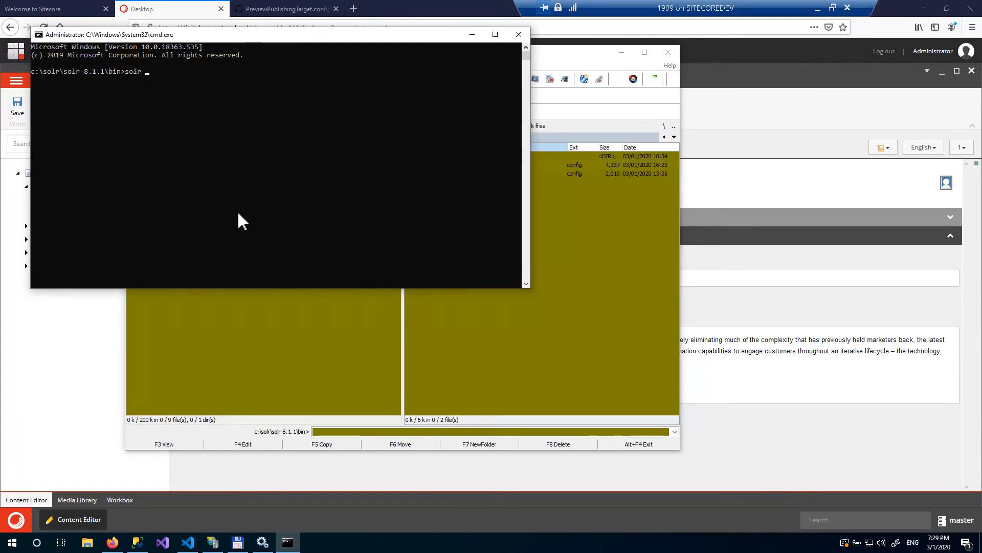
text(lr create -c)
text(DigitalEcosystem_pre)
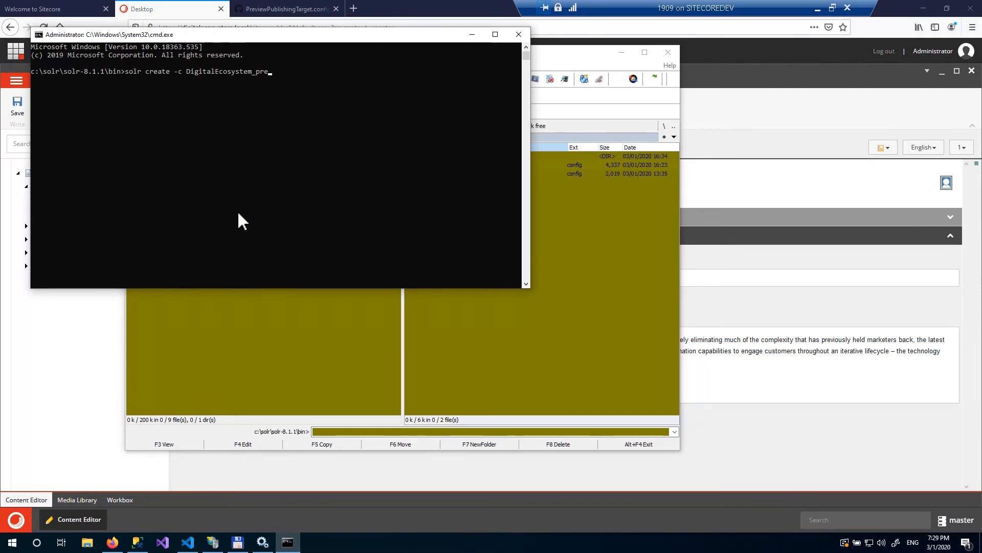
text(view_index)
key(Return)
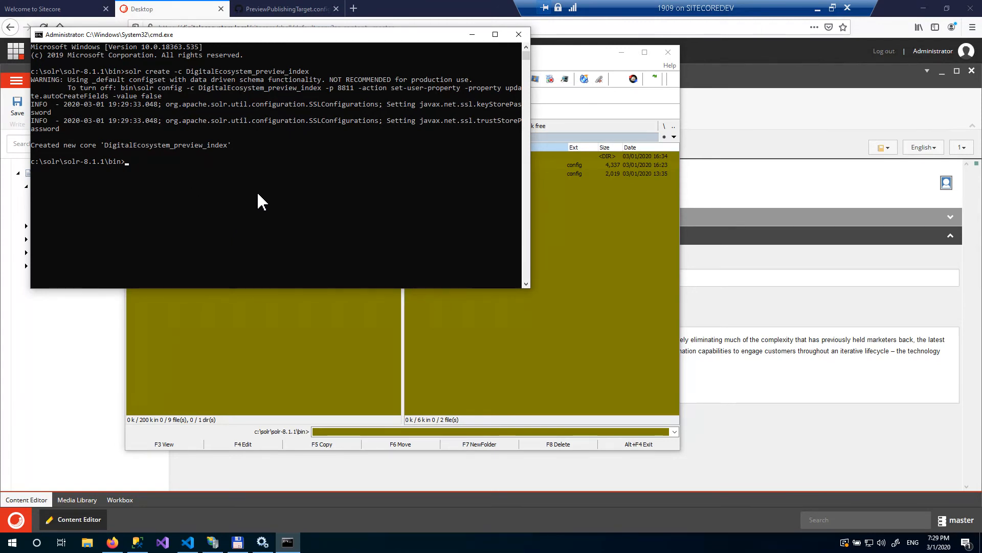
click(258, 197)
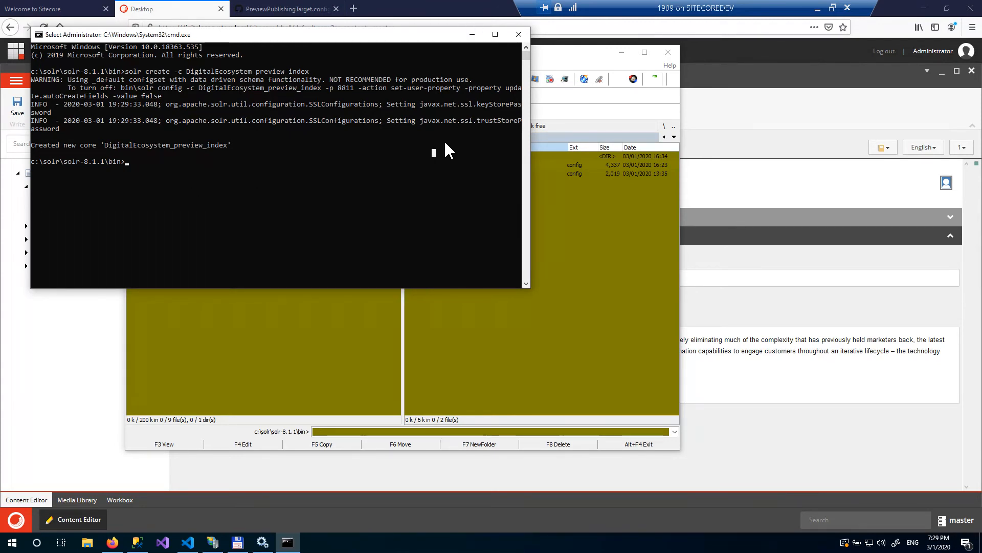
click(247, 352)
click(94, 209)
click(518, 34)
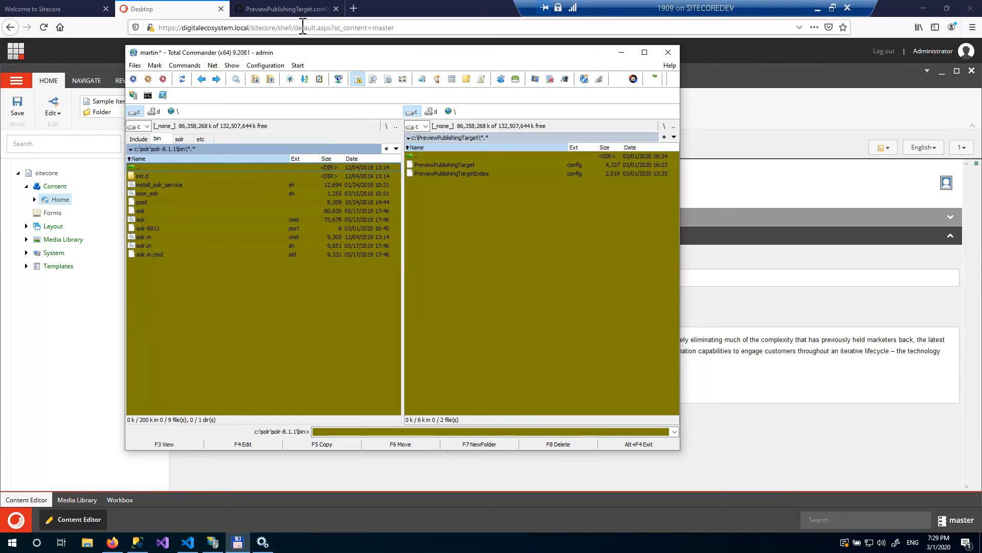
- Open the PreviewPublishingTargetIndex.config gist and examine its index id, core name and crawler database values
click(299, 10)
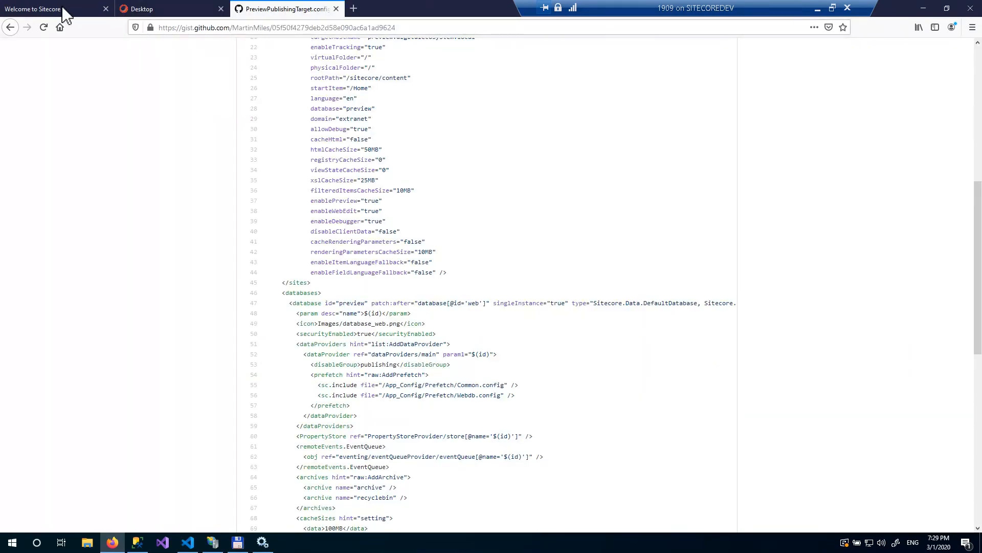
click(12, 27)
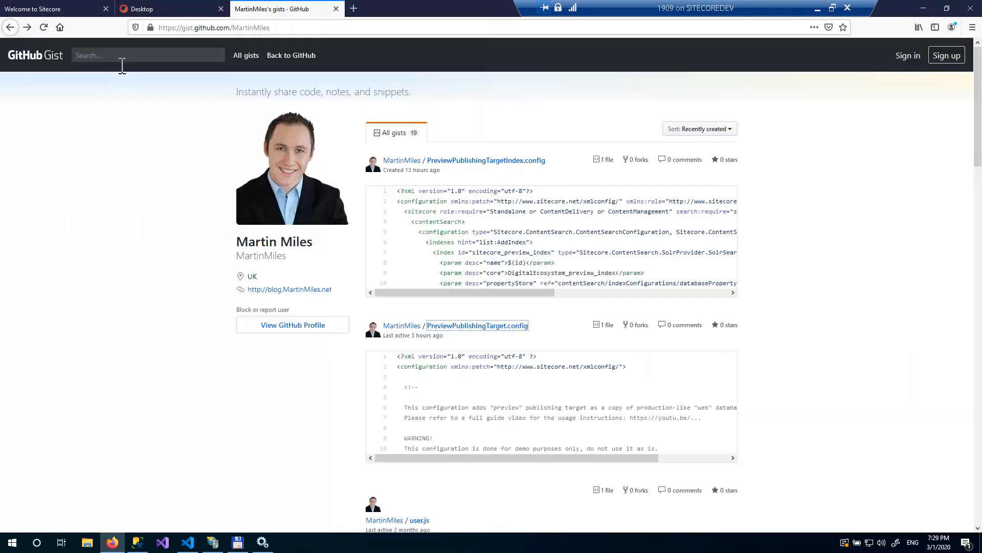
click(484, 160)
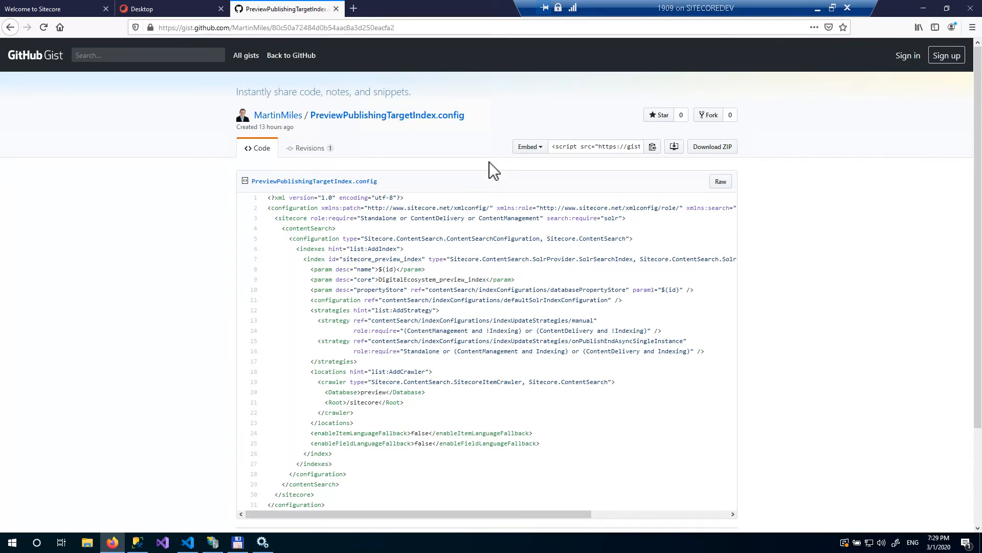
double_click(382, 260)
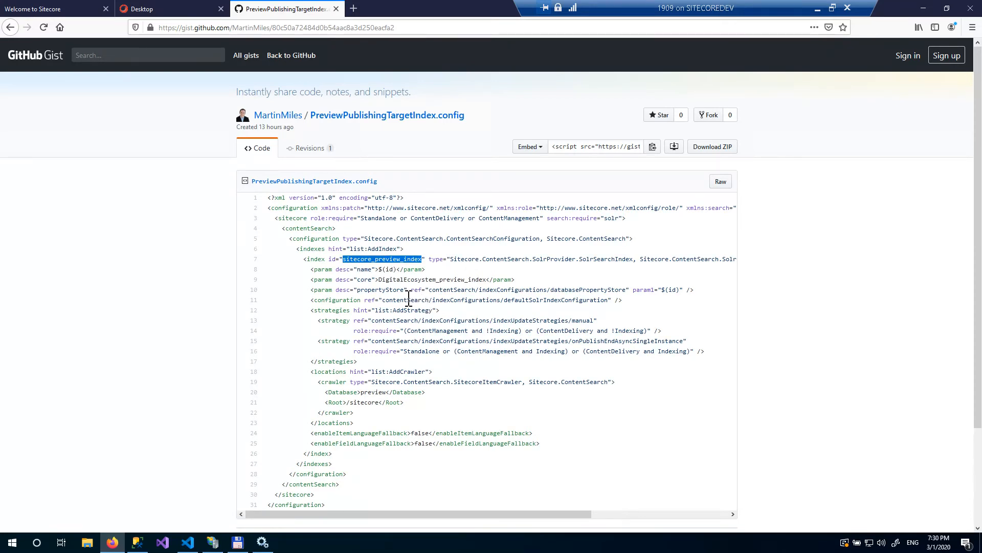
double_click(415, 280)
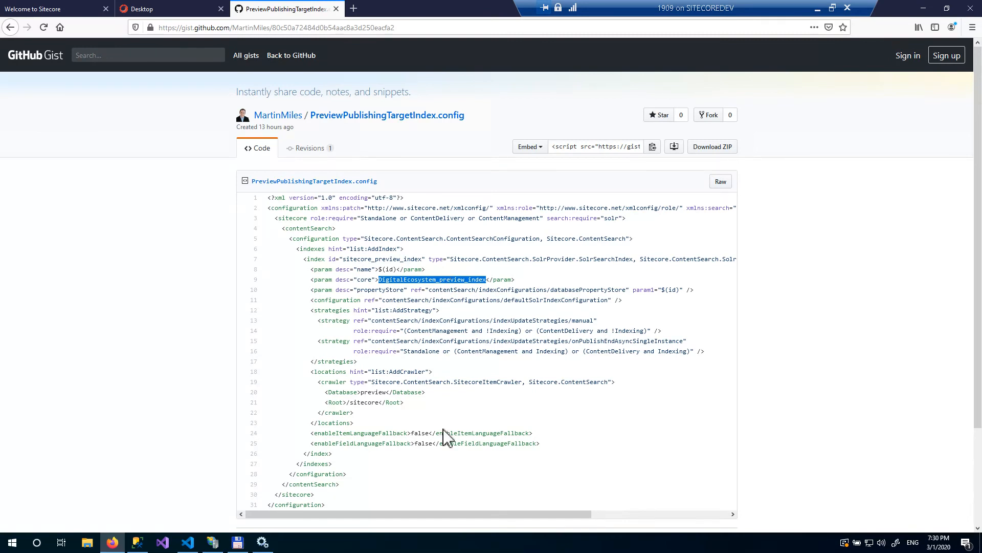
double_click(382, 393)
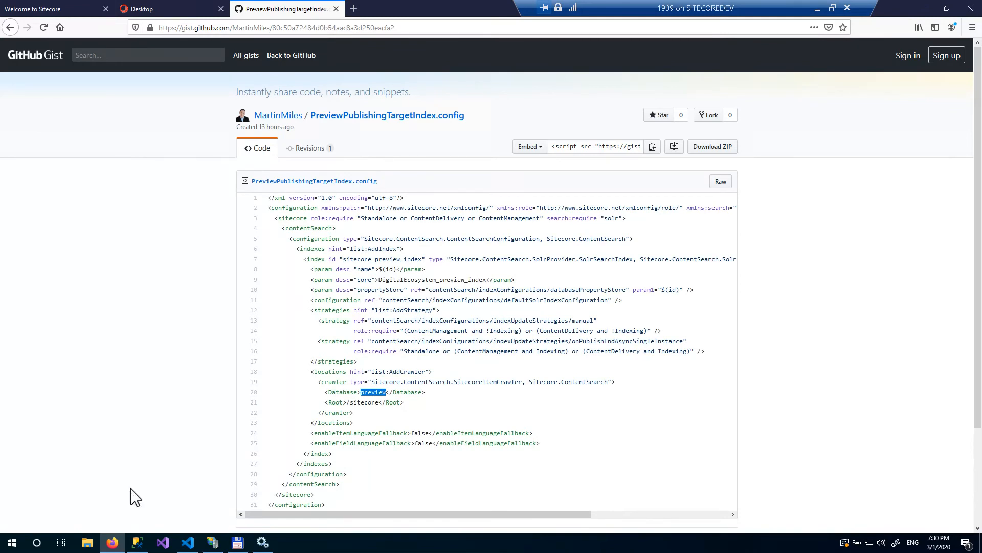
- Copy PreviewPublishingTargetIndex.config into the site's App_Config\Sitecore\ContentSearch folder
click(238, 542)
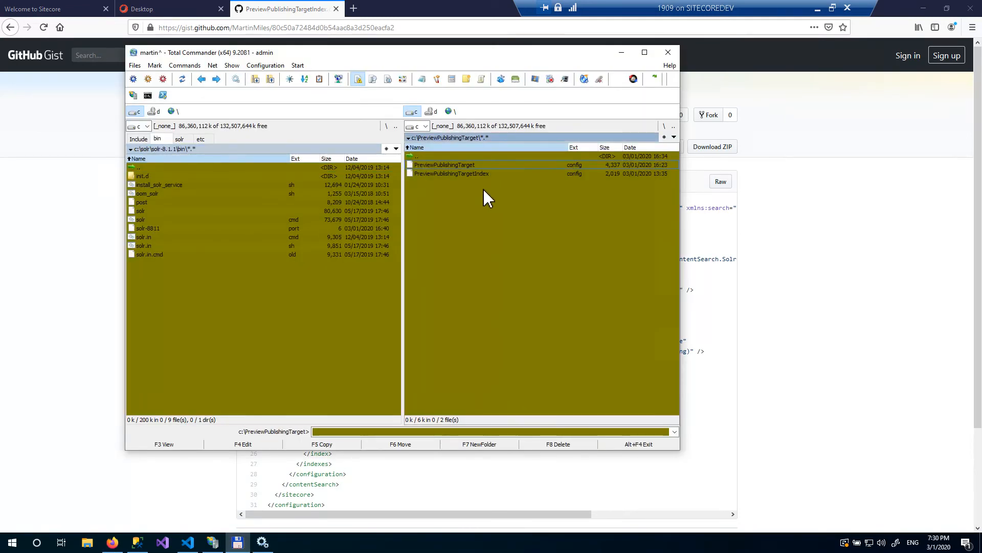
click(276, 333)
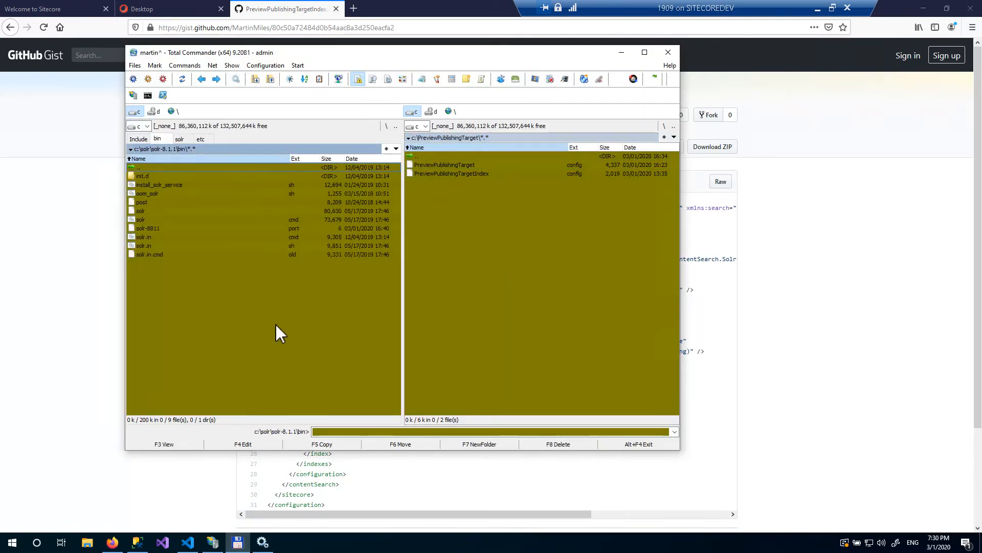
click(179, 138)
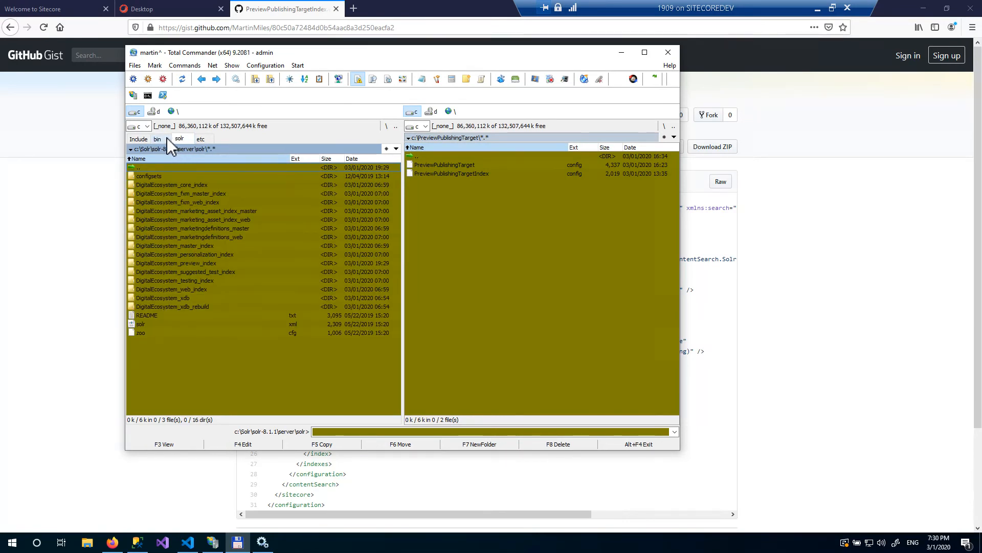
click(166, 139)
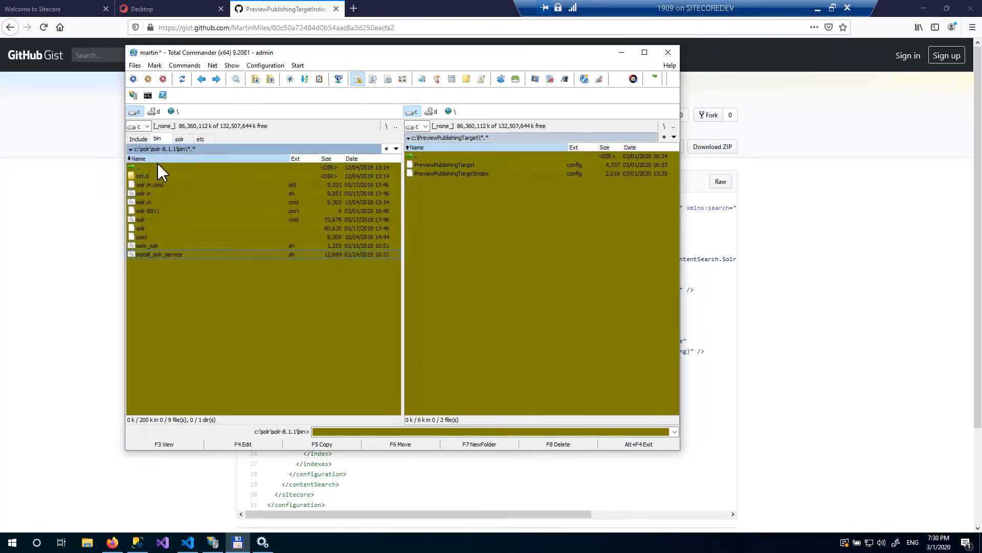
click(138, 138)
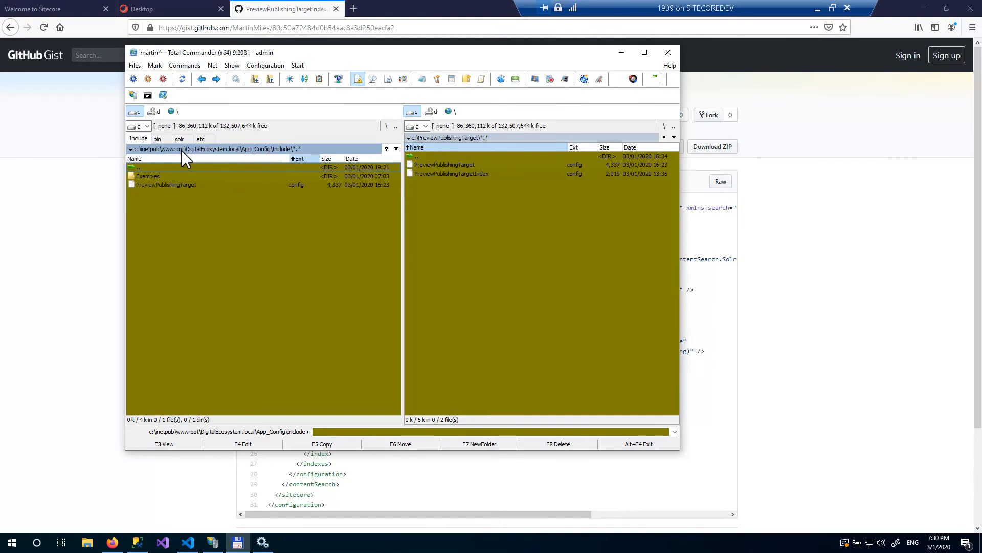
click(165, 148)
double_click(171, 192)
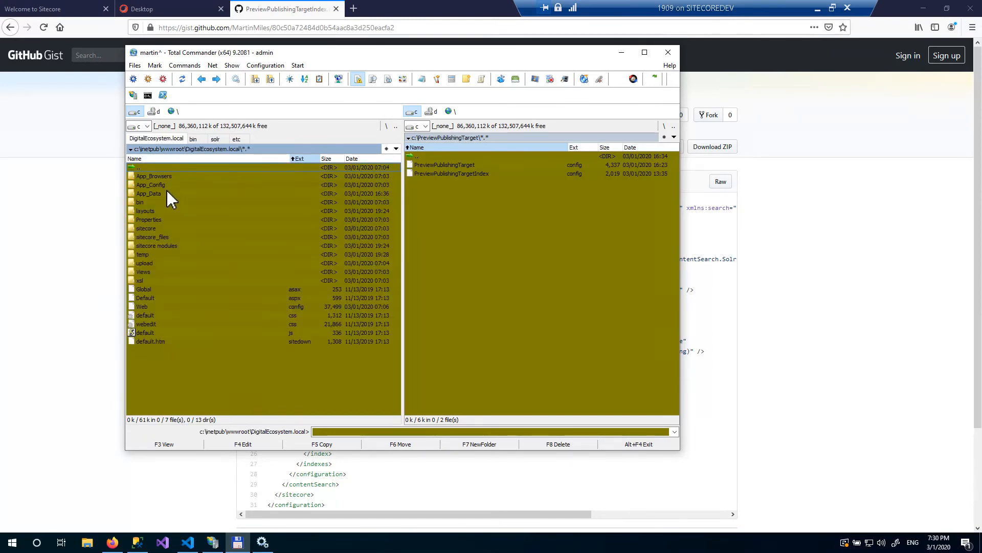
double_click(166, 185)
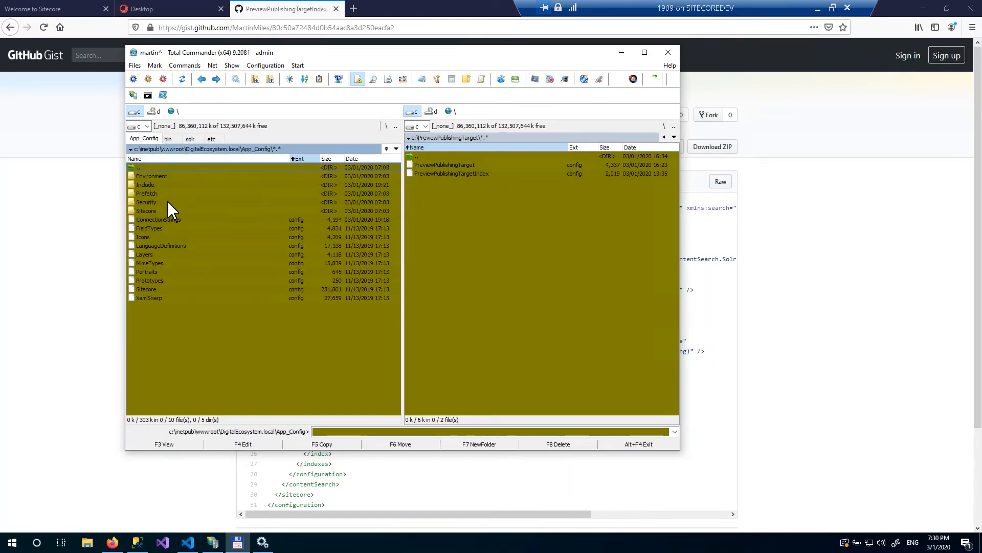
double_click(164, 208)
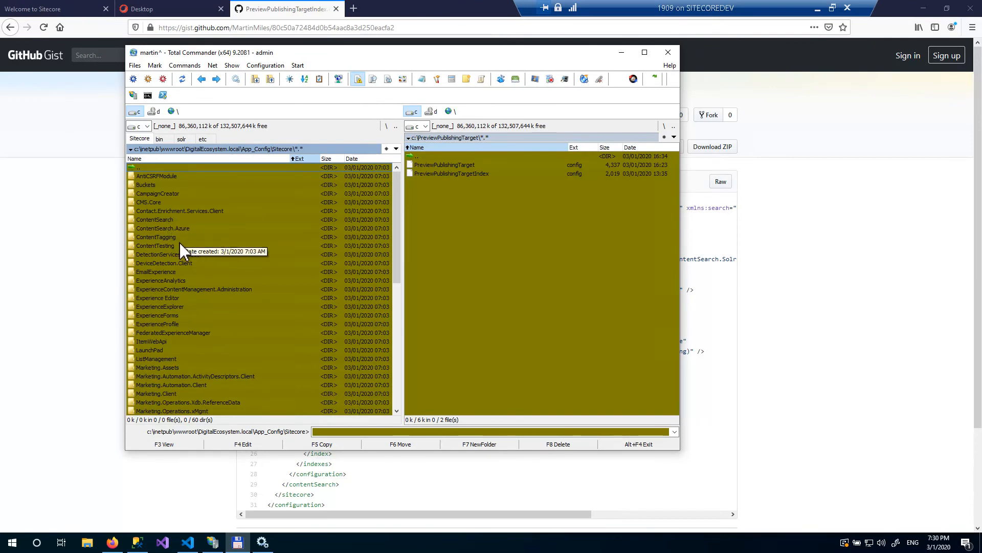
double_click(176, 219)
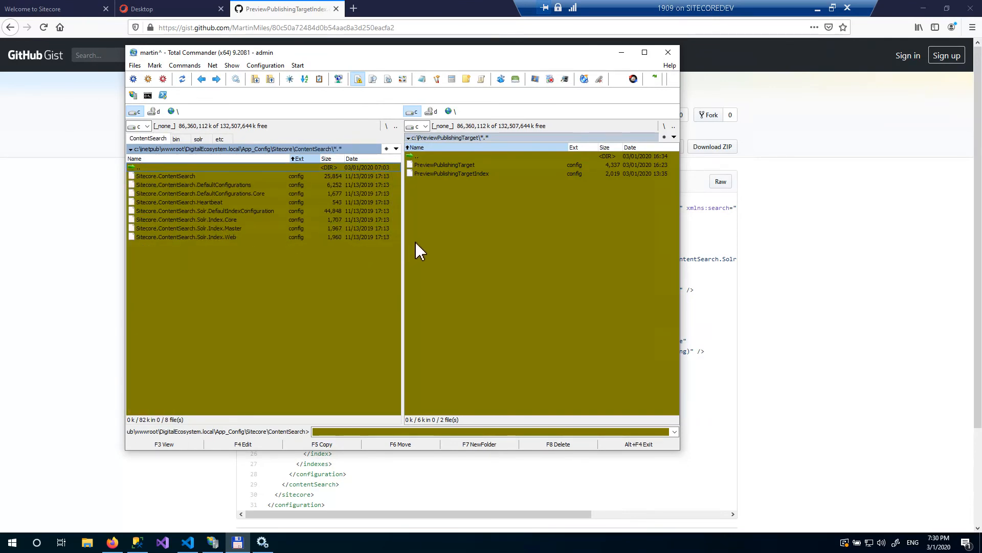
click(504, 182)
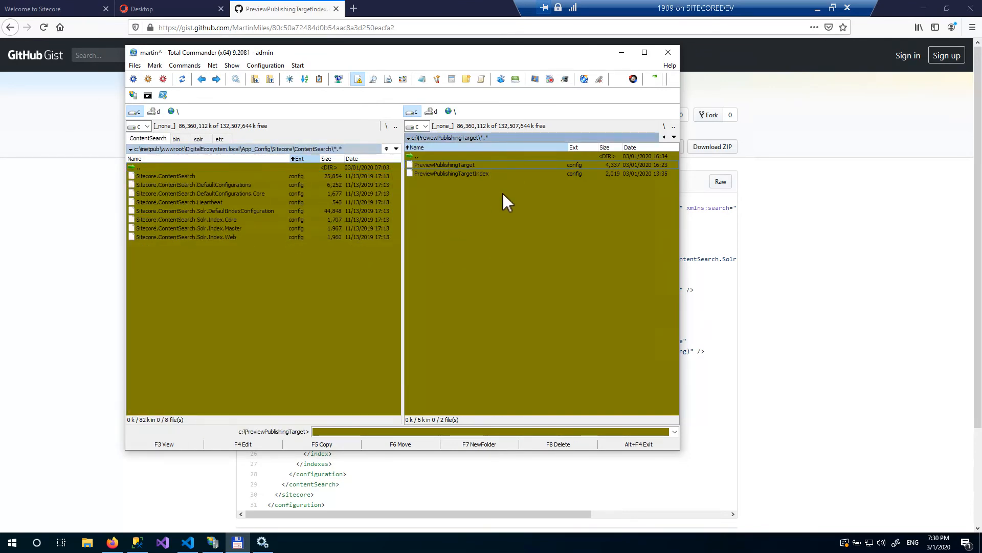
key(space)
key(F5)
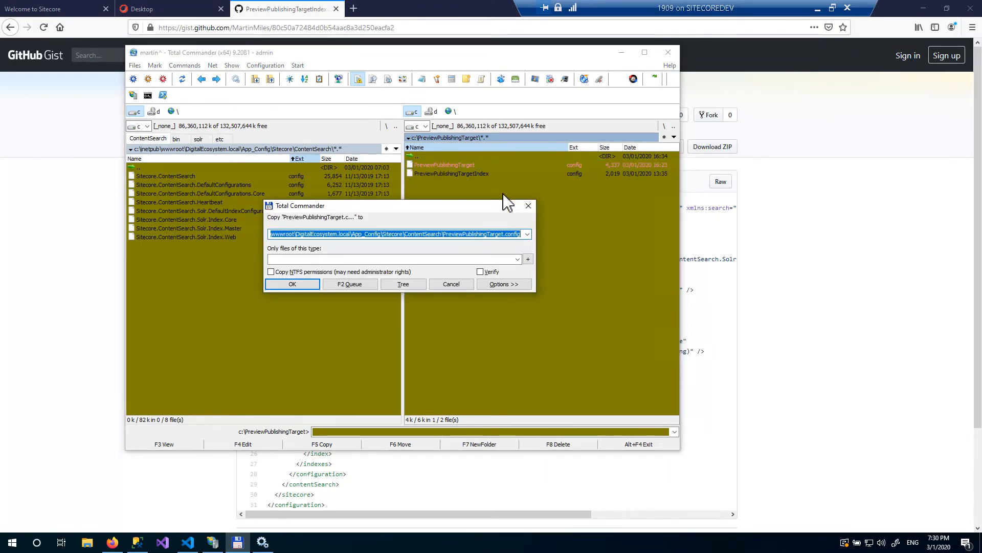
key(Return)
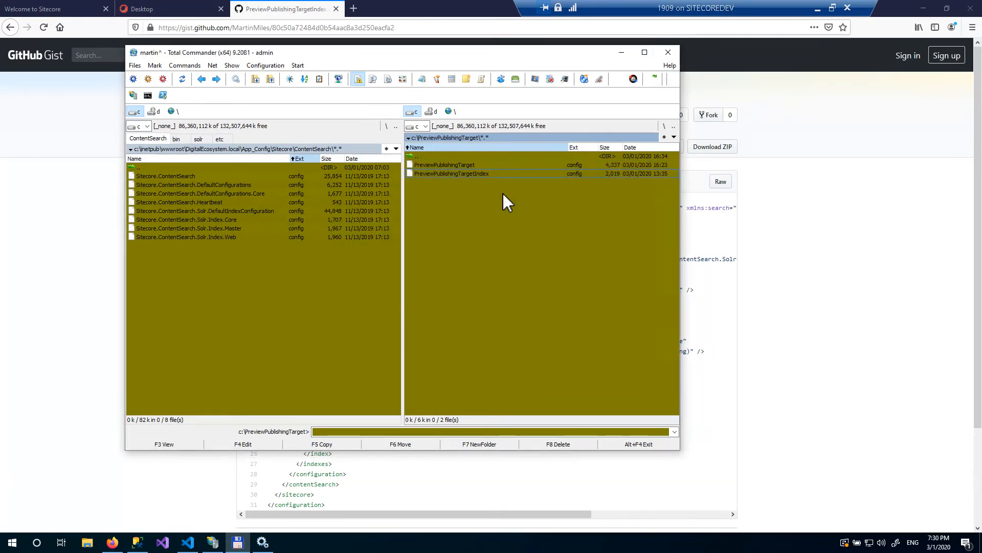
key(F5)
key(Return)
click(238, 267)
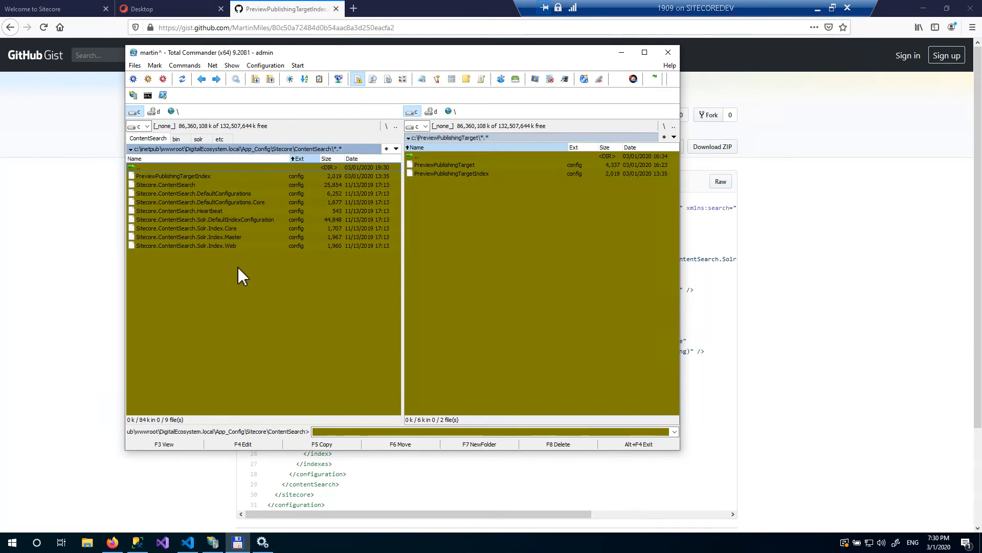
- Rename the copied index config to Sitecore.ContentSearch.Solr.Index.Preview.config
key(shift+F6)
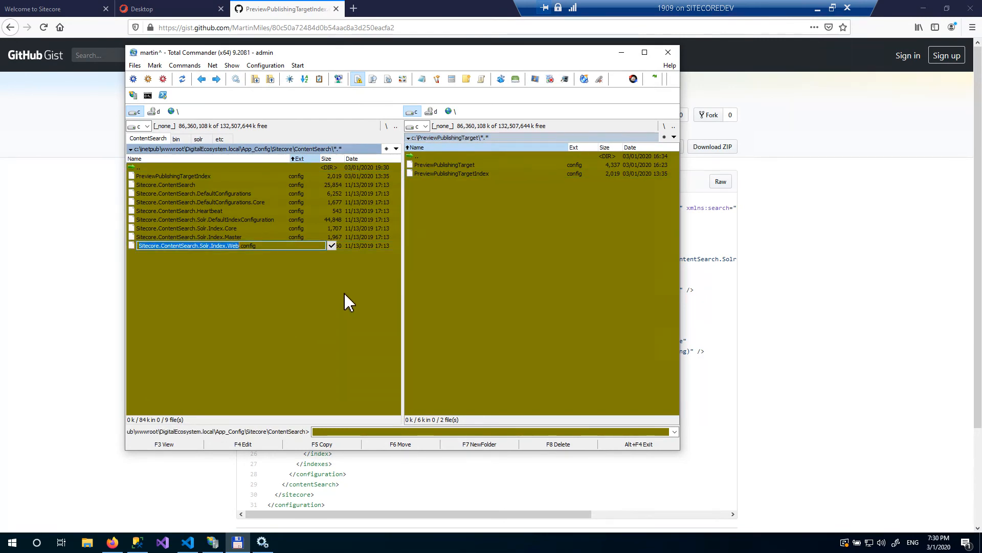
key(shift+F6)
key(ctrl+c)
key(Escape)
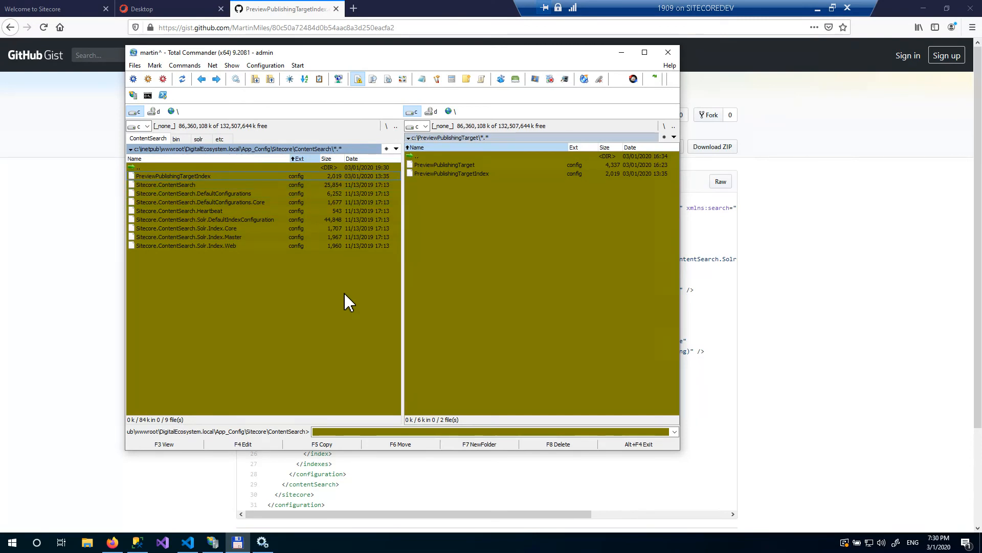
key(shift+F6)
key(ctrl+v)
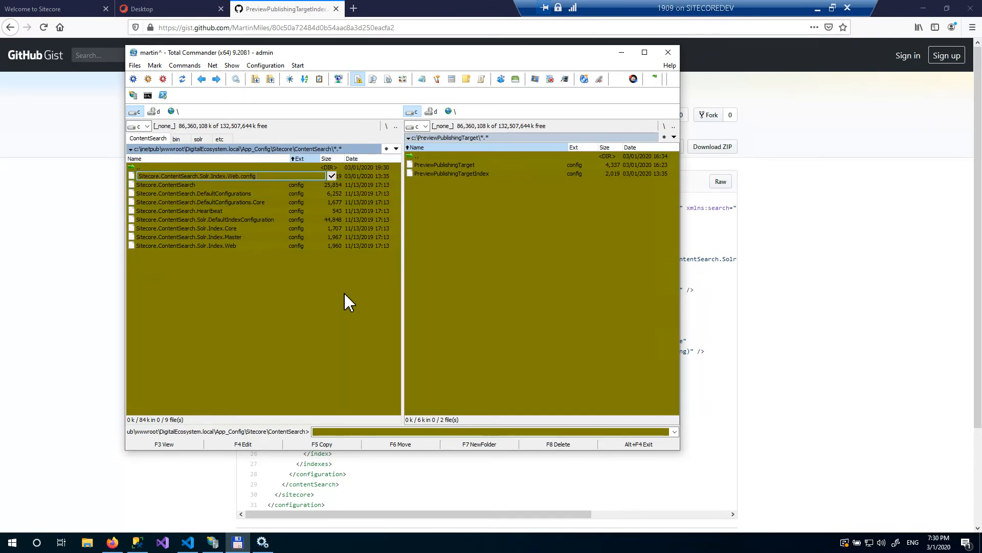
key(Left)
key(Delete)
key(Delete)
key(Delete)
text(Preview)
key(Return)
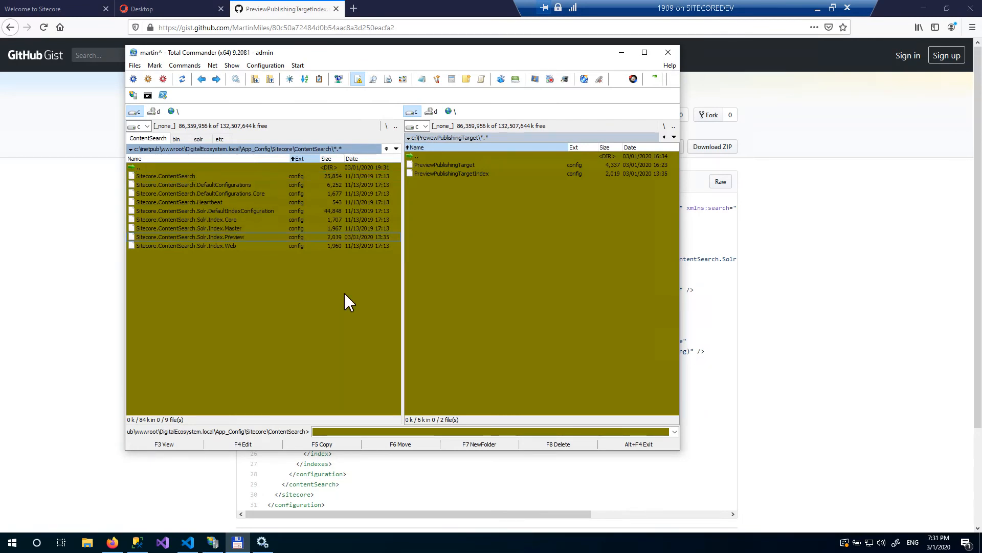
- Populate the Solr managed schema for sitecore_preview_index from the Control Panel
click(169, 10)
click(44, 27)
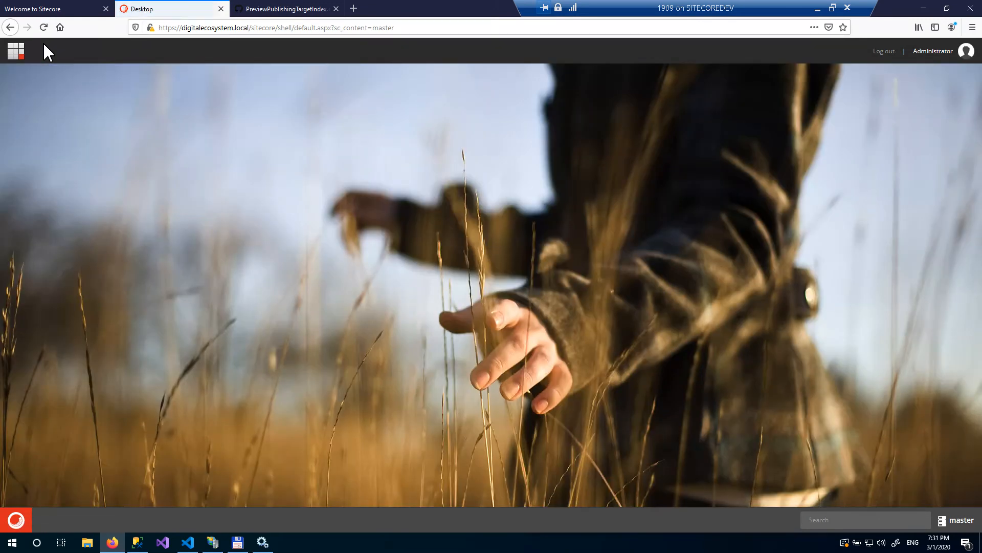
click(28, 520)
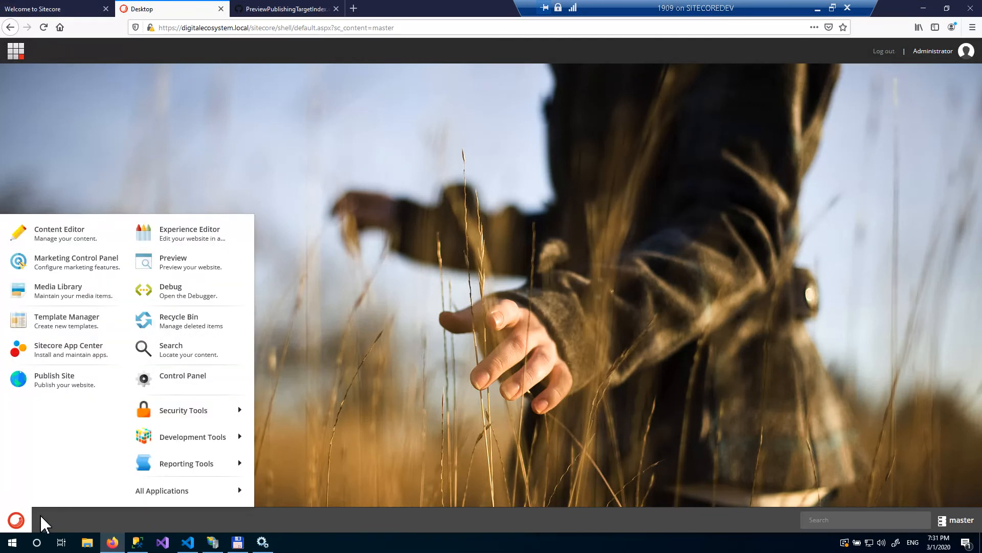
click(235, 381)
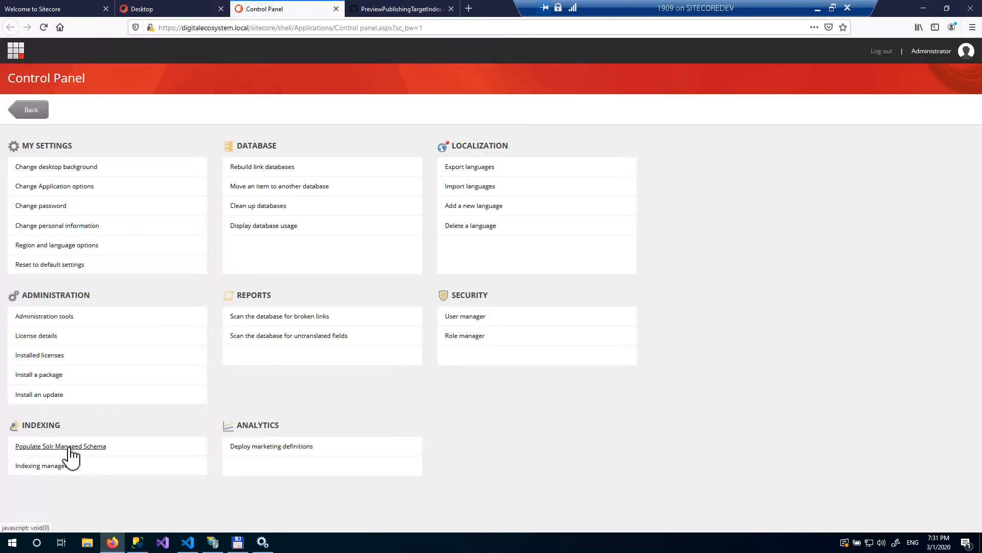
click(71, 447)
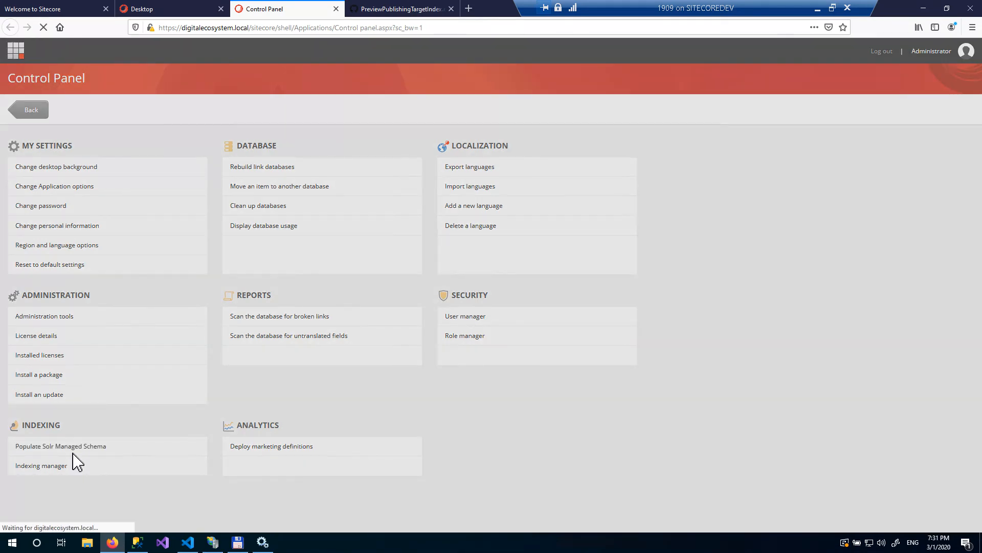
click(394, 131)
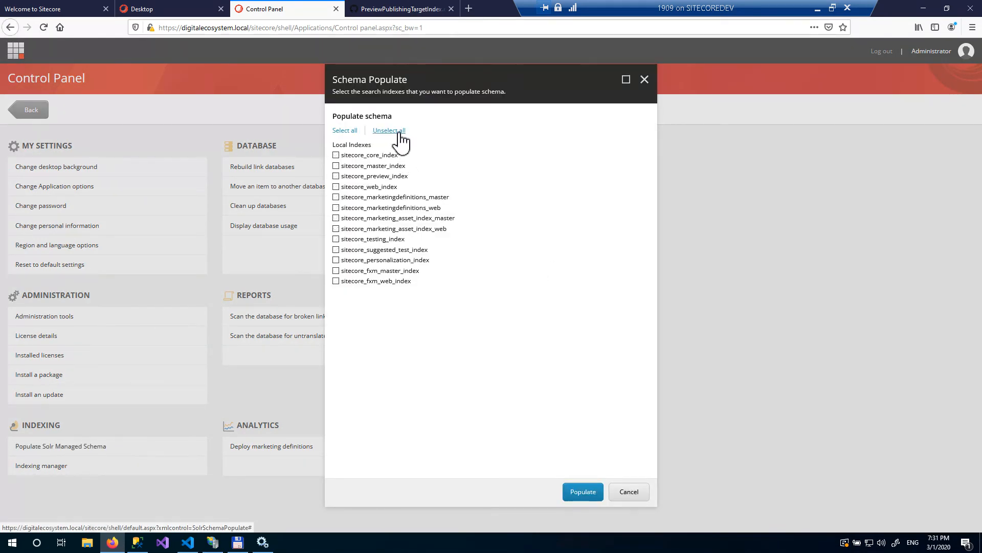
click(336, 176)
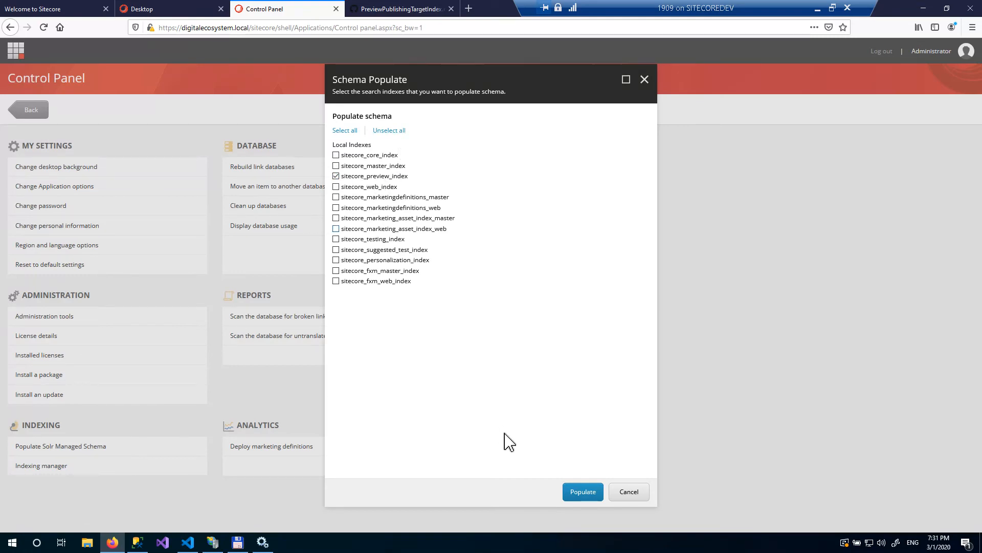
click(569, 492)
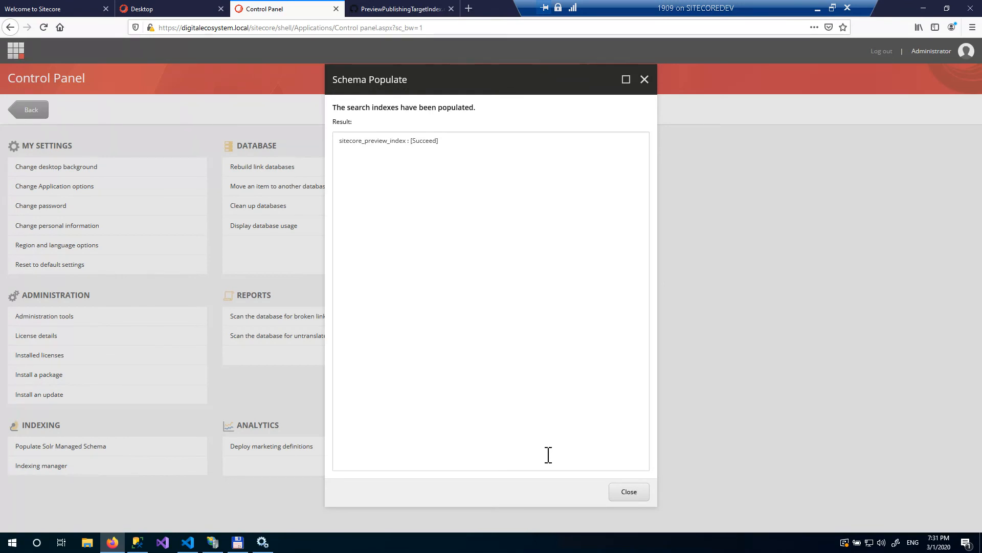
click(623, 495)
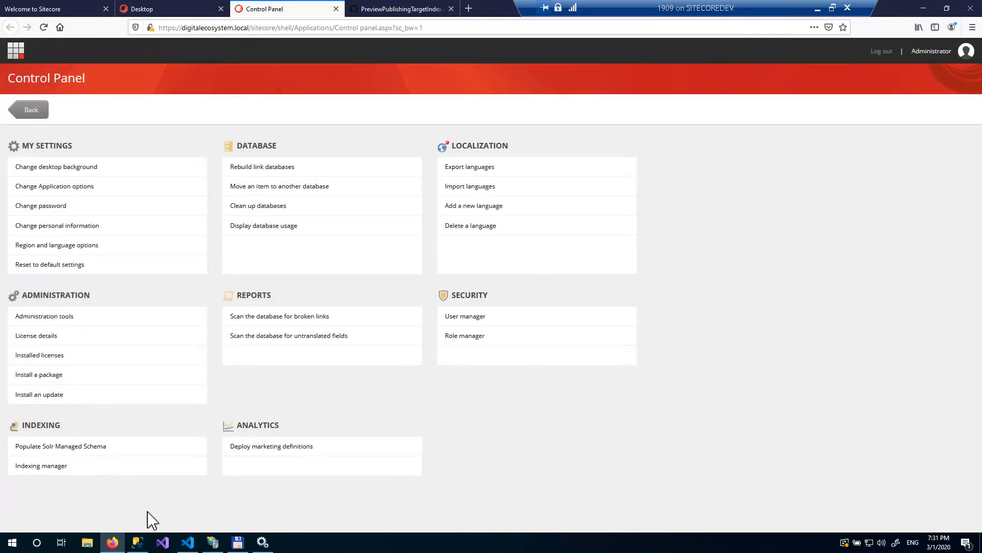
- Edit the DigitalEcosystem_preview_index core's managed-schema file, setting its uniqueKey to _uniqueid, and save it
click(237, 542)
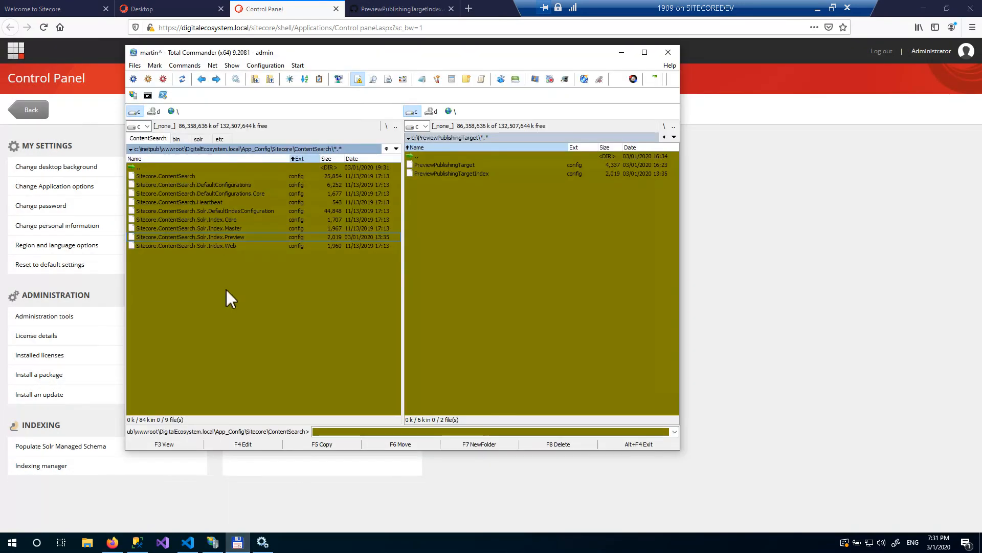
click(201, 139)
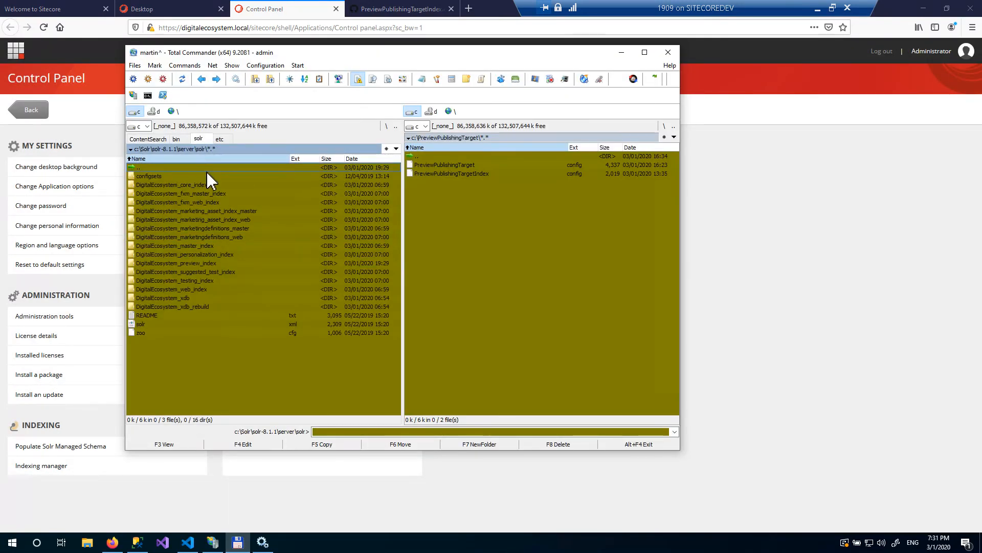
double_click(194, 263)
double_click(173, 176)
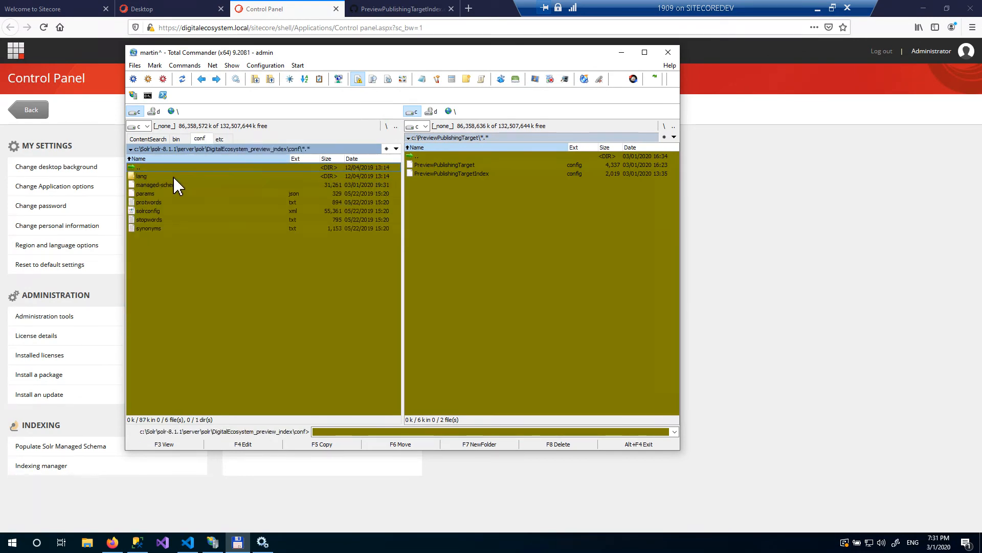
key(F4)
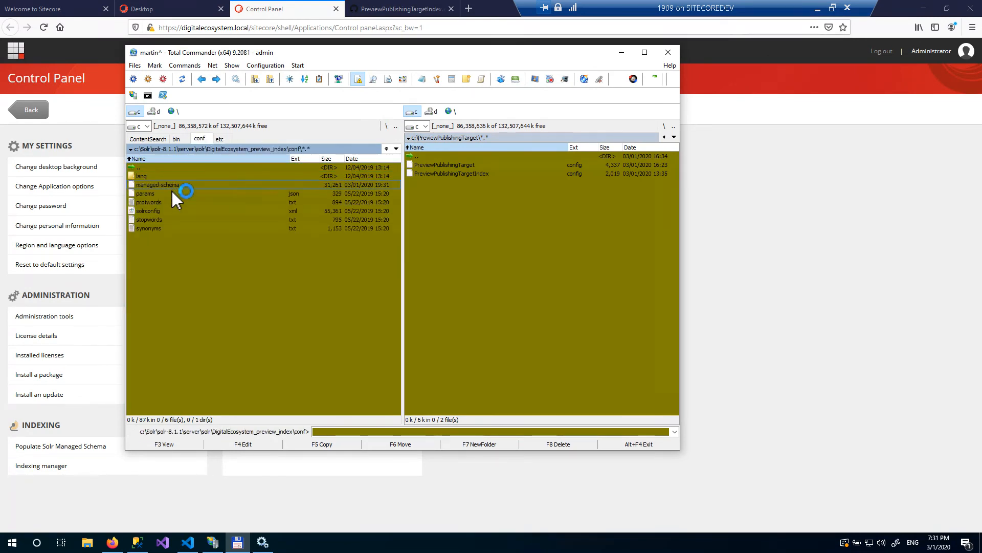
click(61, 60)
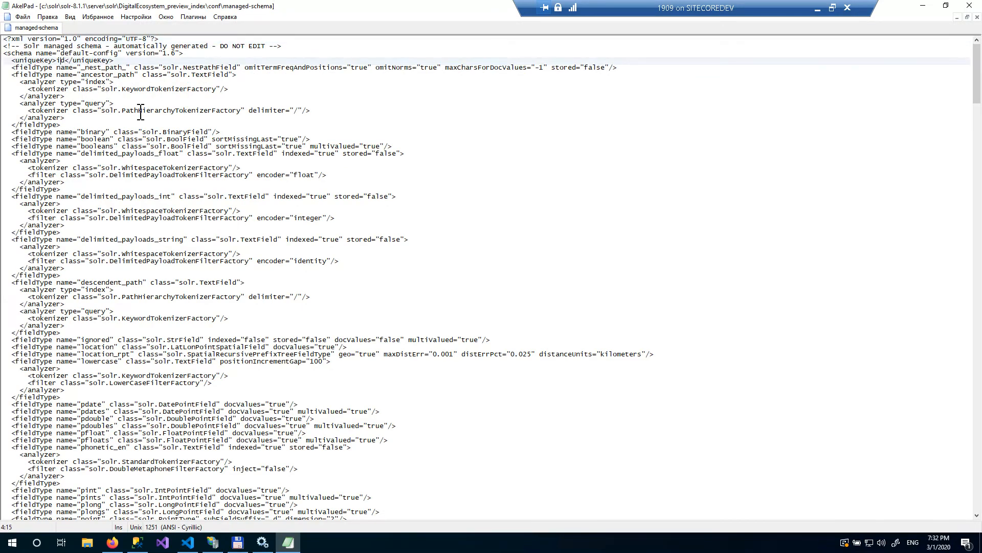
text(_uniq)
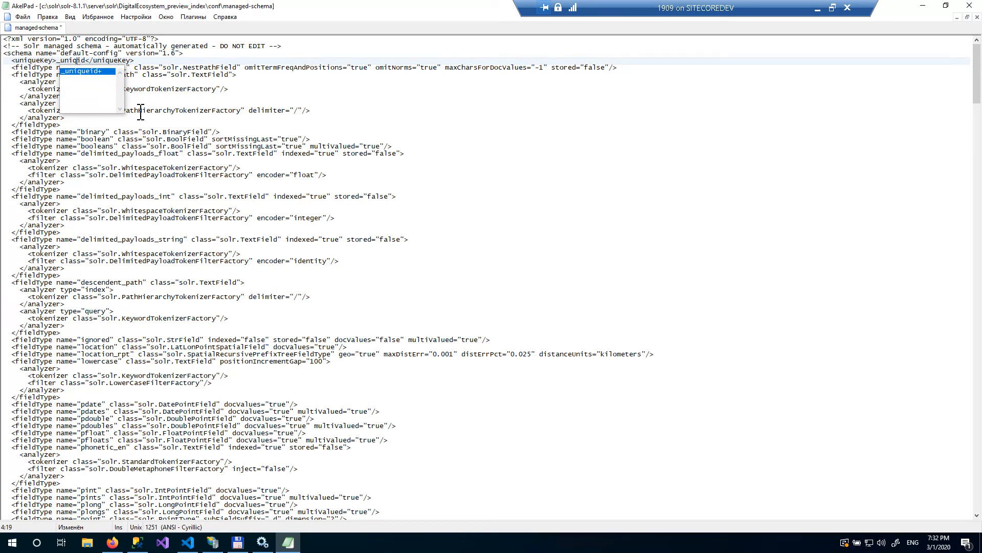
text(ue)
click(290, 107)
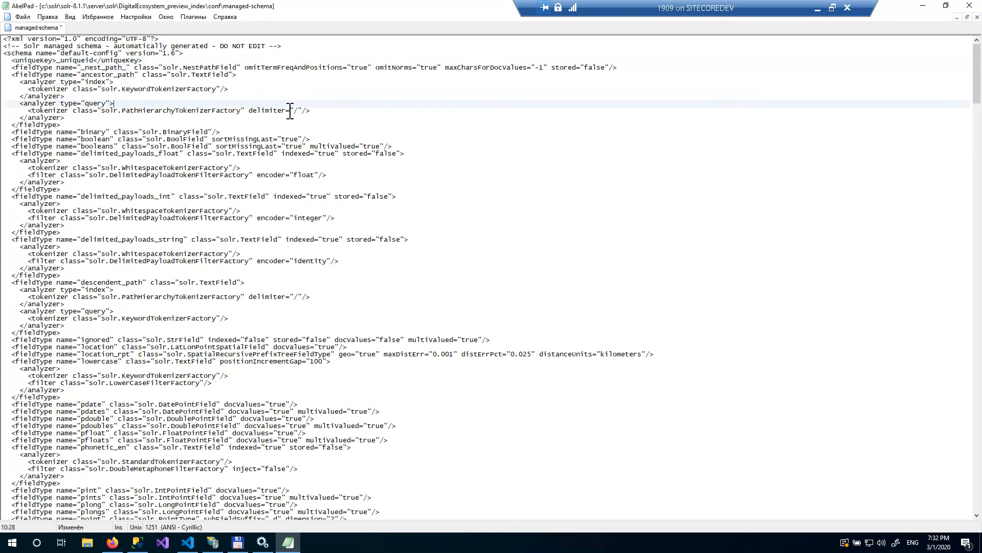
key(ctrl+s)
click(968, 10)
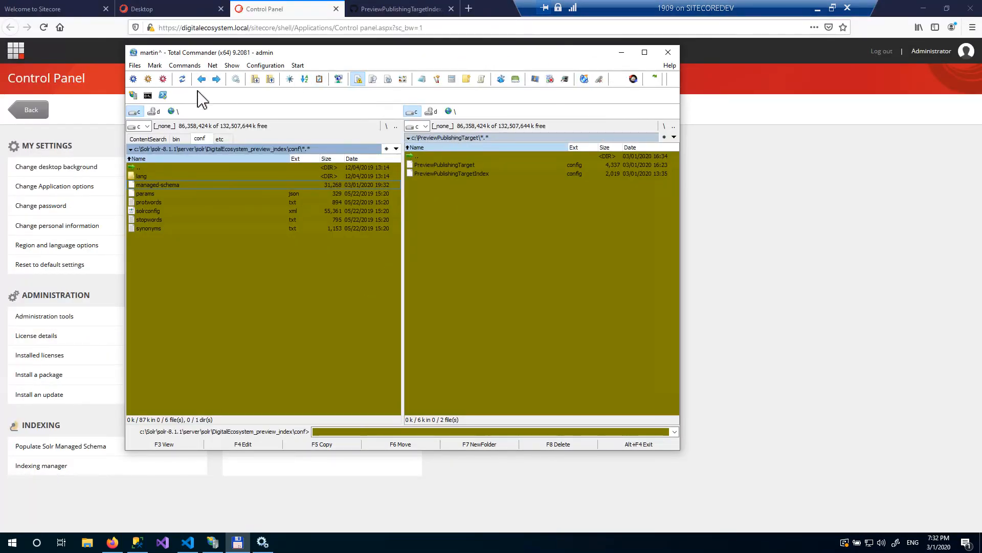
- Restart the solr-8.1.1 service from a command prompt using nssm stop and nssm start
click(148, 95)
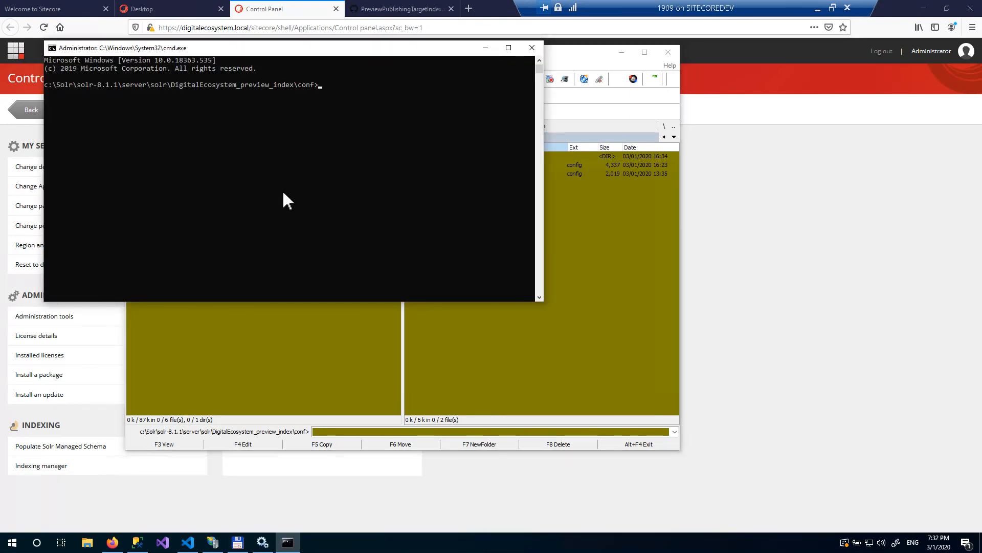
drag(299, 52, 402, 152)
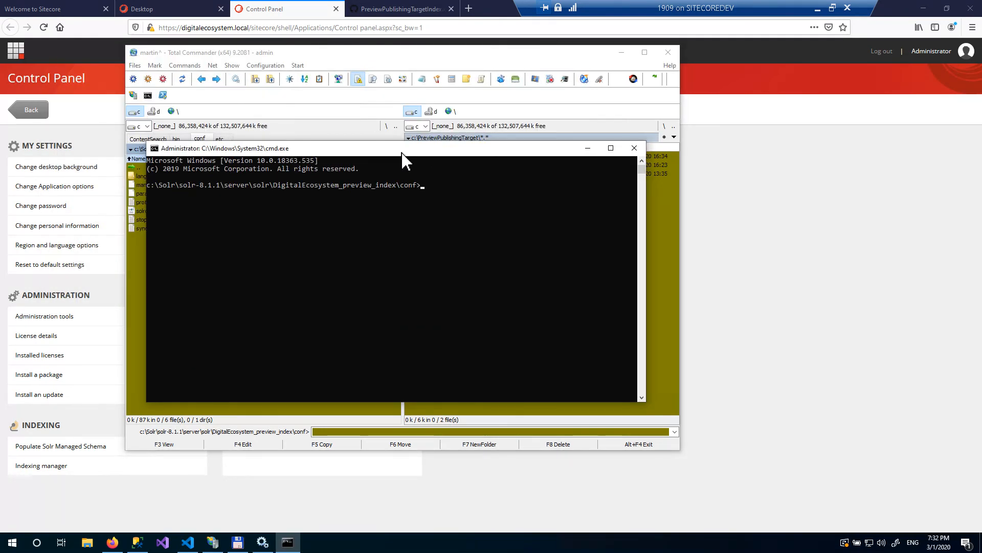
text(nssm stop solr-8.1.1)
key(Return)
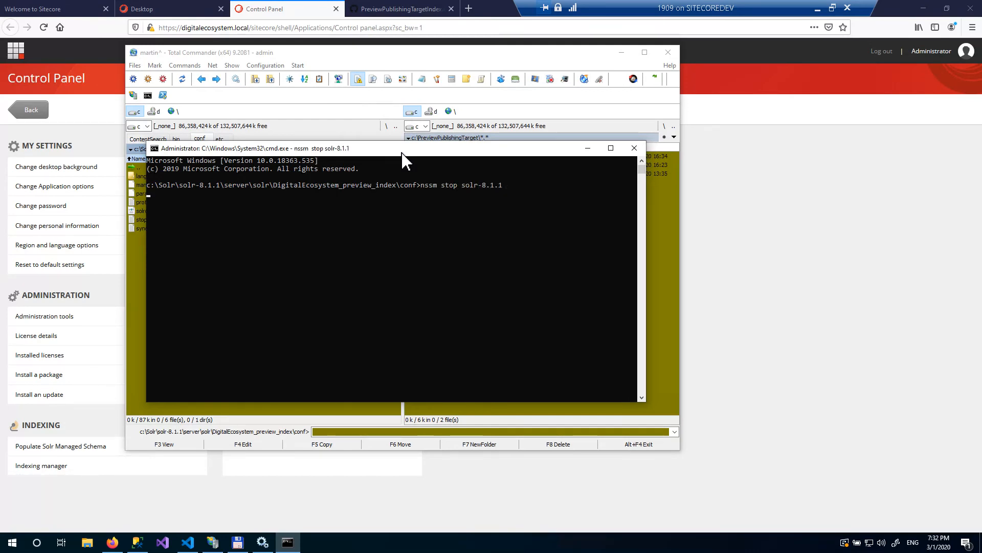
key(Up)
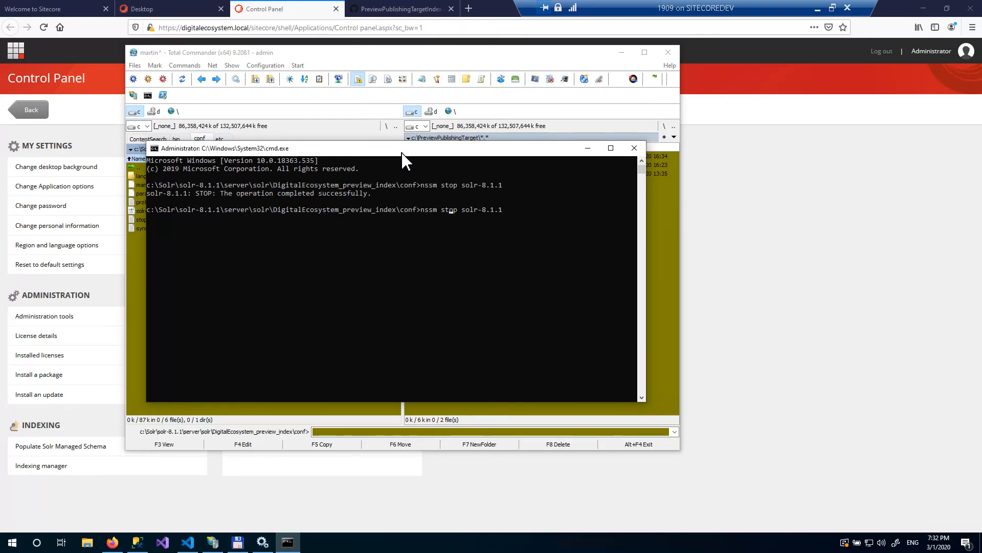
key(BackSpace)
key(Delete)
text(art)
key(Return)
- Rebuild the sitecore_preview_index in the Indexing Manager and close the result dialog
click(729, 207)
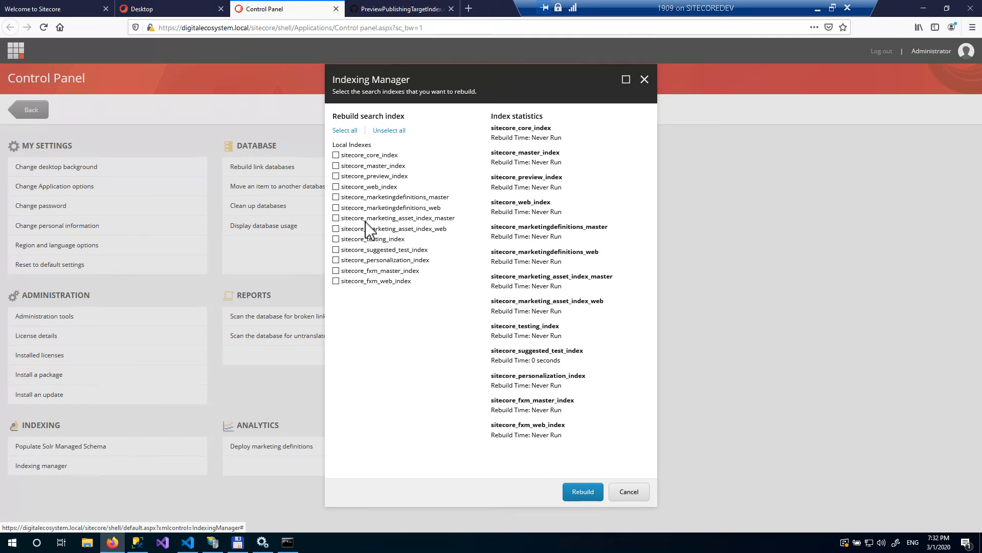
click(337, 178)
click(586, 496)
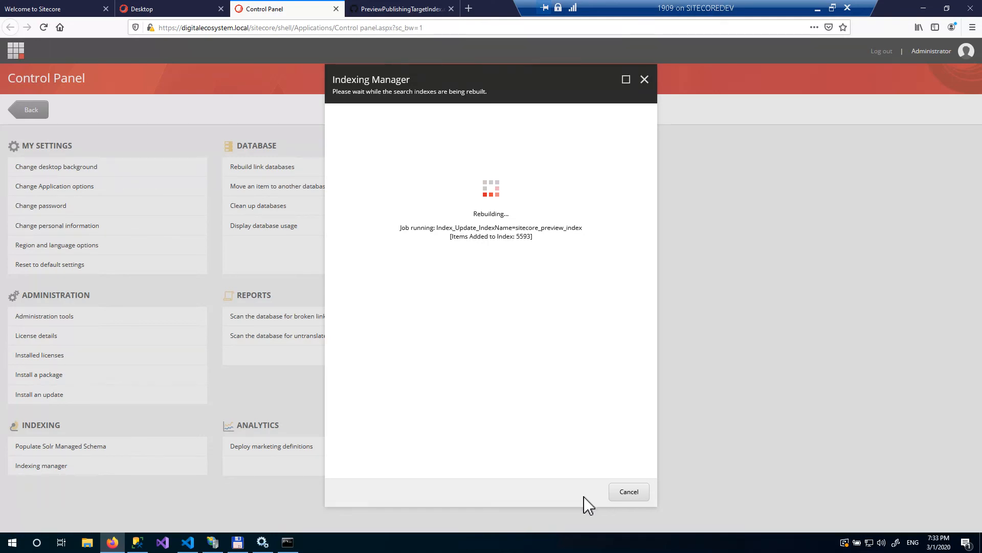
click(630, 492)
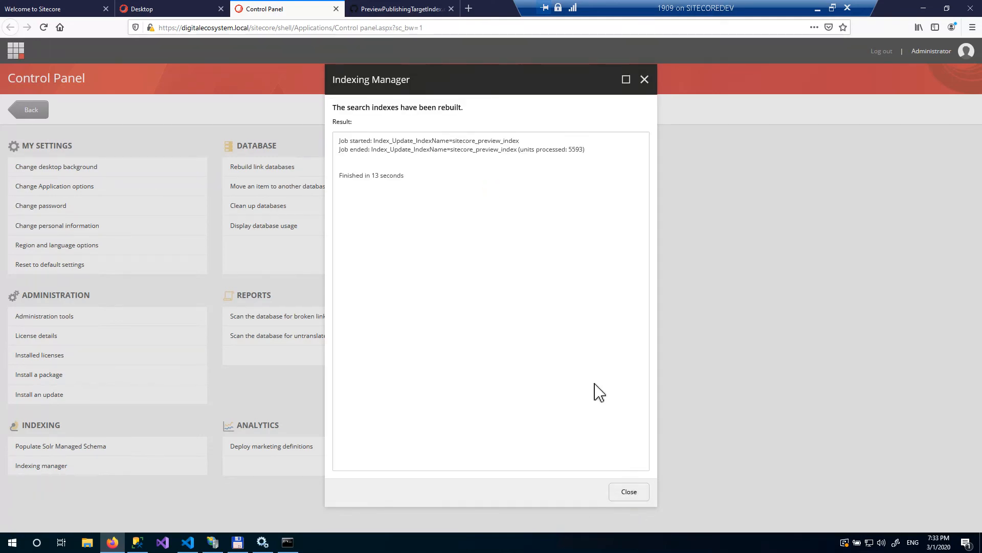
- Open the Solr Admin at localhost:8811 in a new tab and select the DigitalEcosystem_preview_index core
click(469, 9)
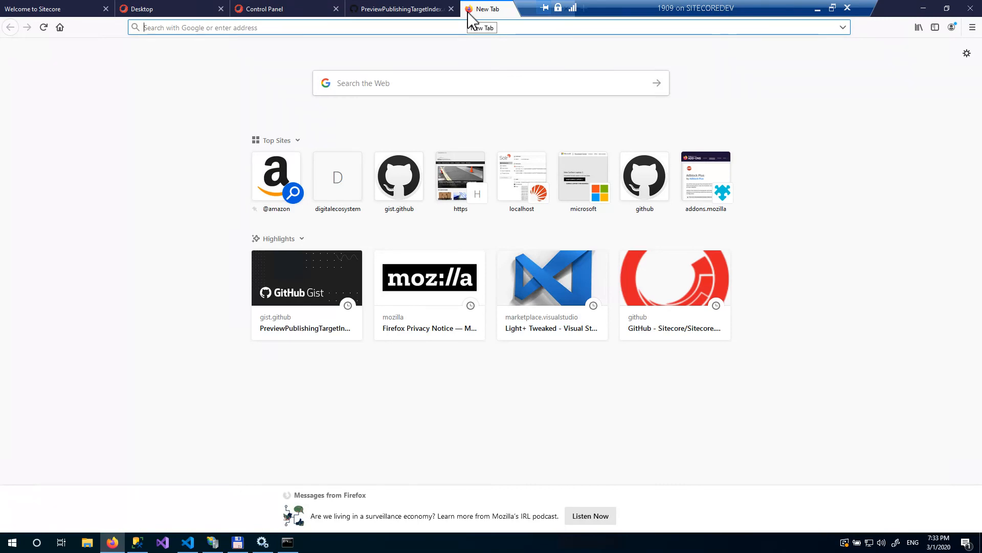
text(solr)
key(Down)
key(Down)
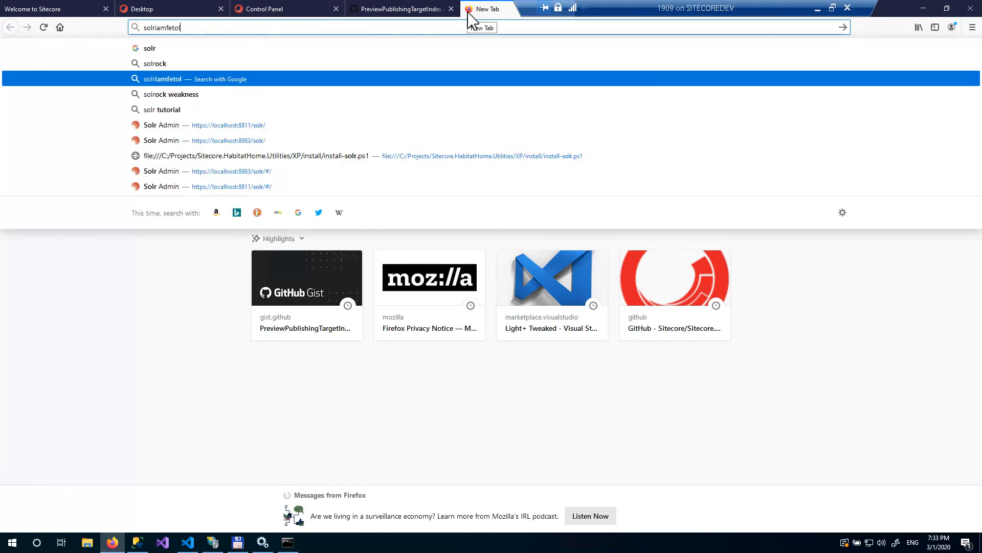
key(Down)
key(Down)
key(Down)
key(Return)
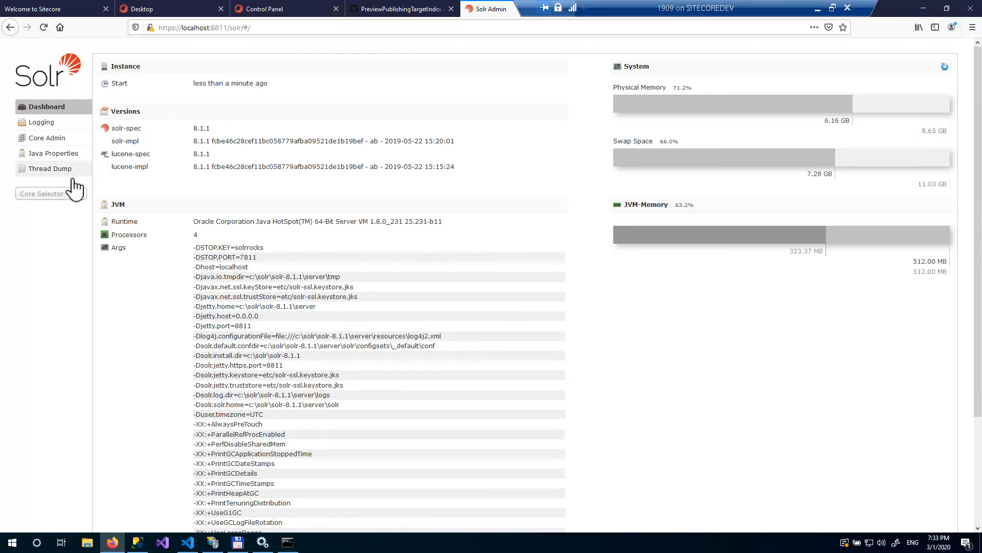
click(72, 193)
scroll(73, 266, down, 3)
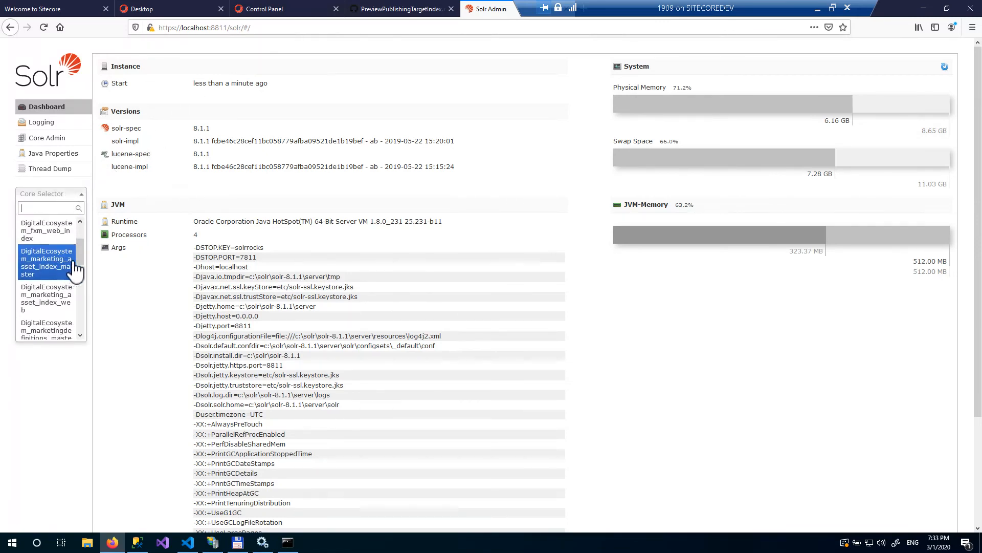
scroll(67, 301, down, 1)
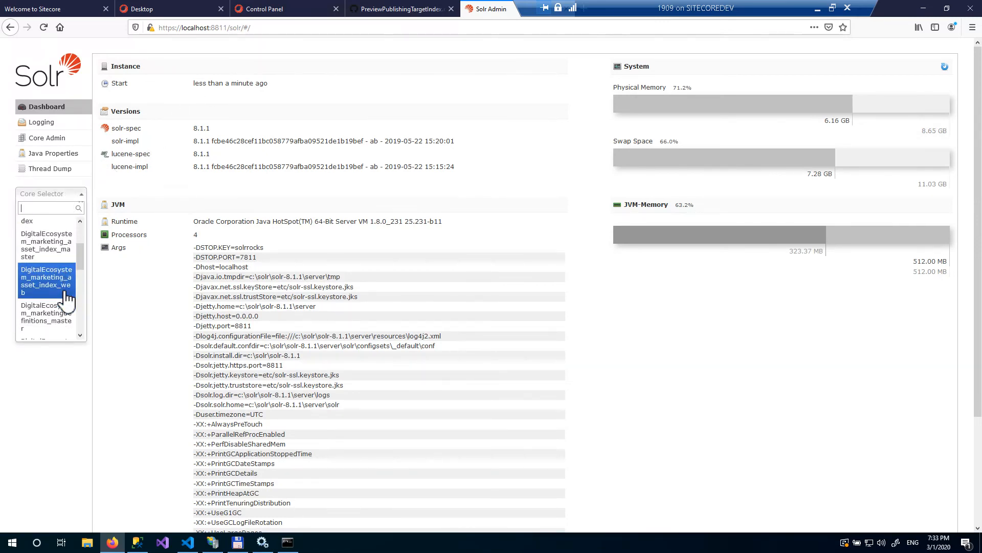
scroll(65, 301, down, 4)
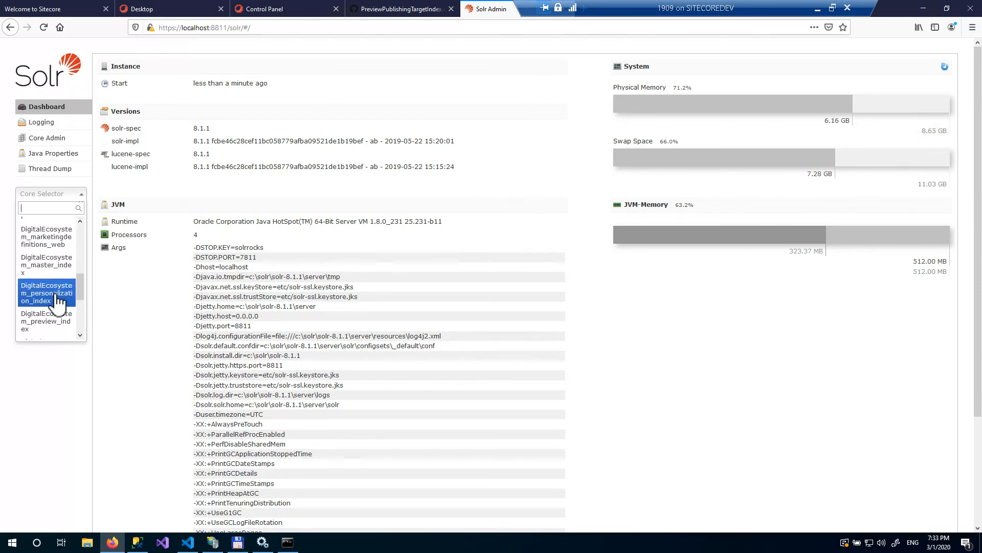
scroll(58, 302, down, 2)
click(58, 304)
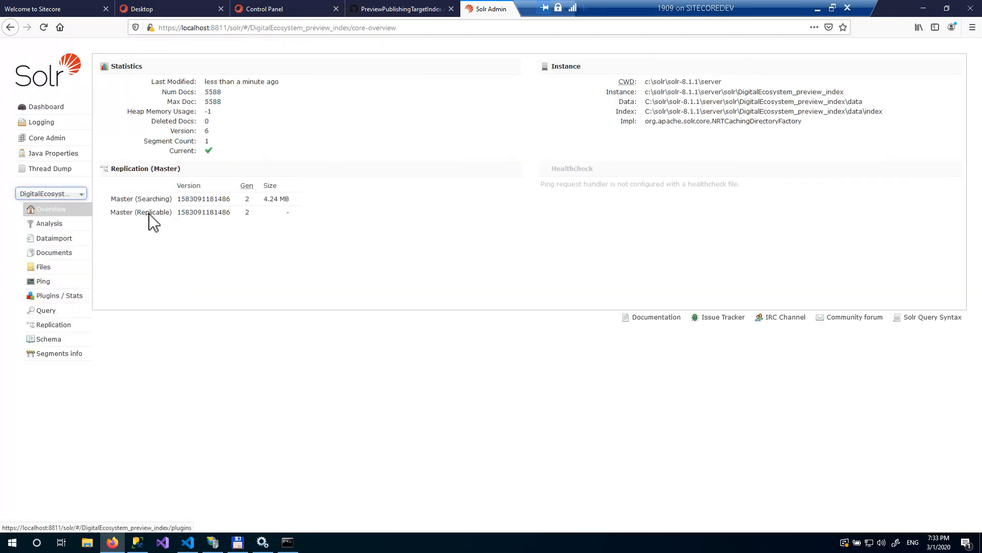
- Query the preview core for documents with _fullpath "/sitecore/content/home/test"
click(50, 311)
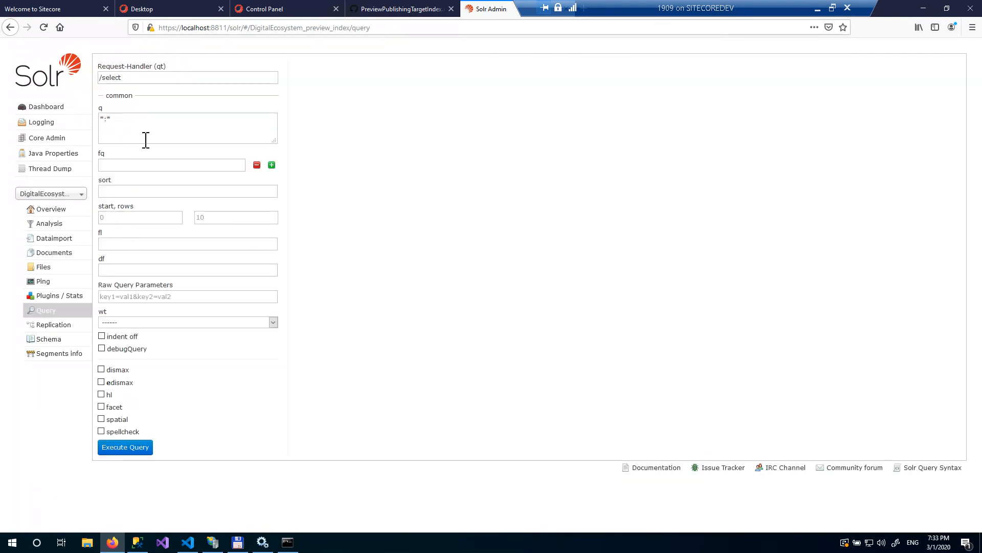
key(Home)
click(175, 11)
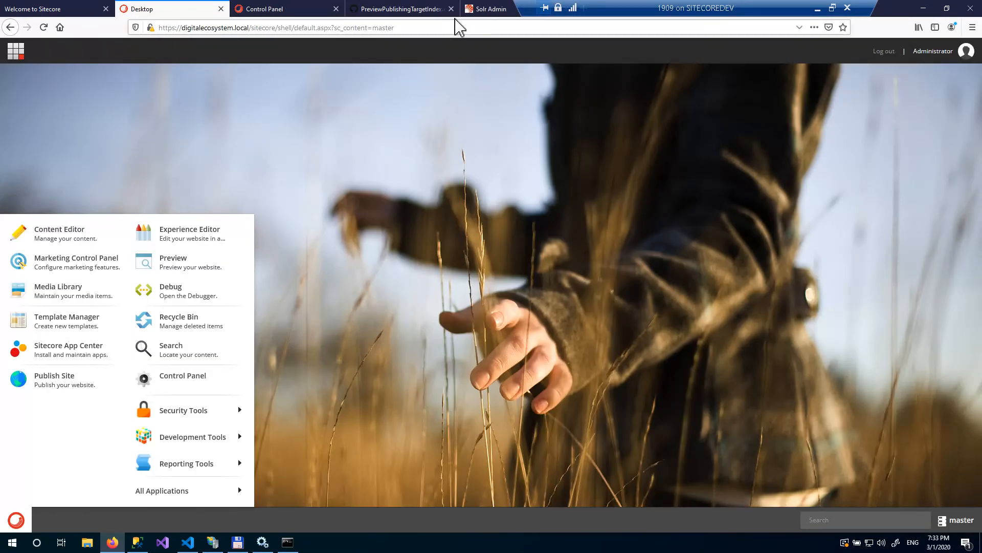
click(484, 10)
text("/sitecore/content/home/test)
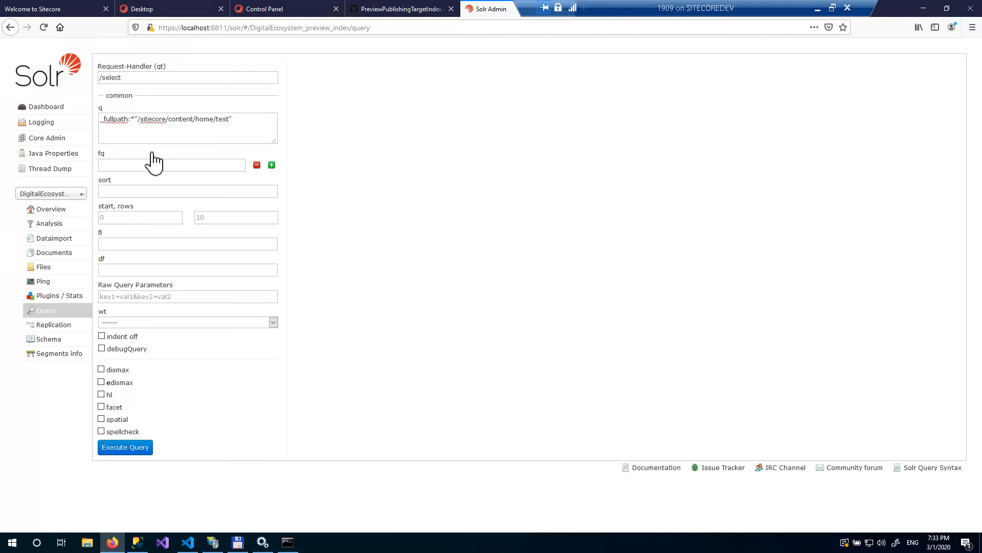
click(138, 451)
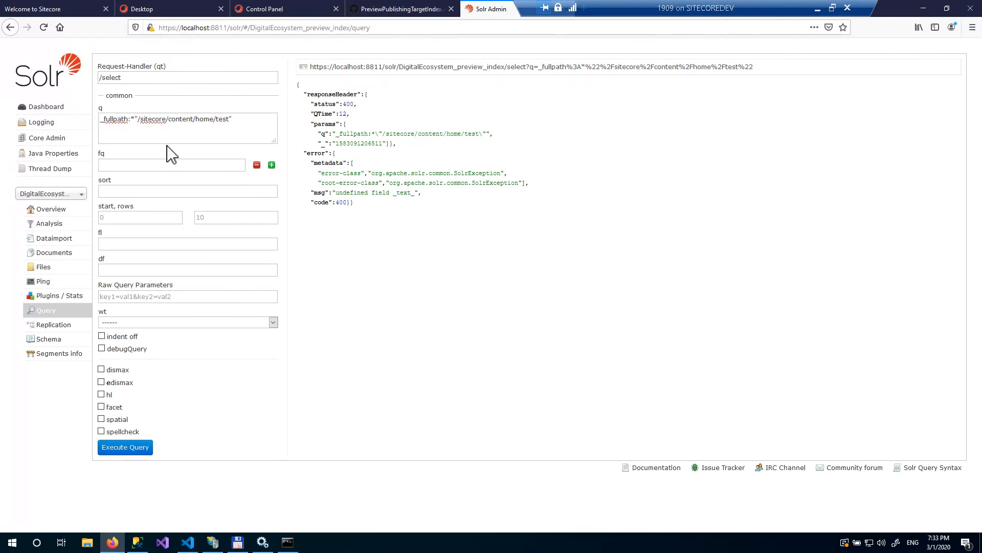
click(133, 120)
key(Delete)
click(137, 449)
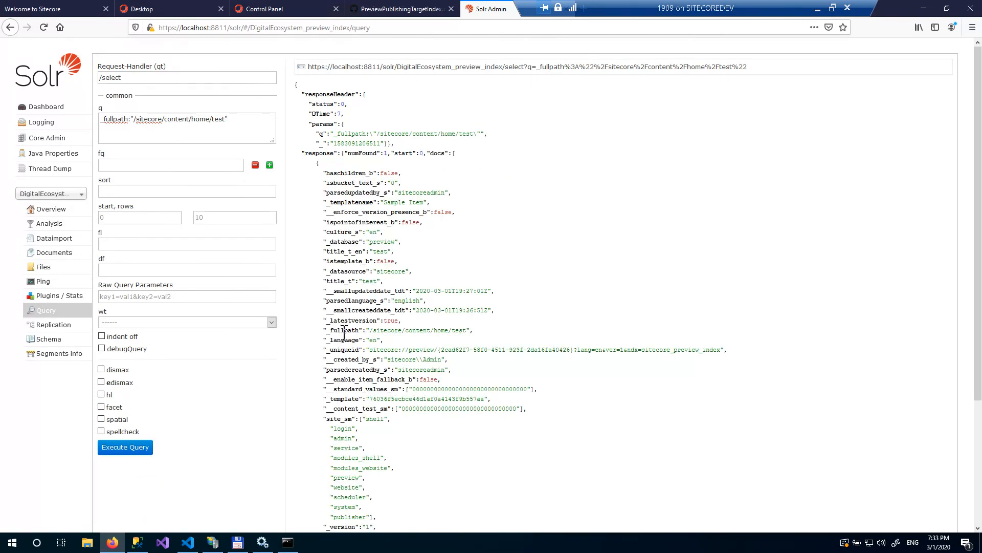